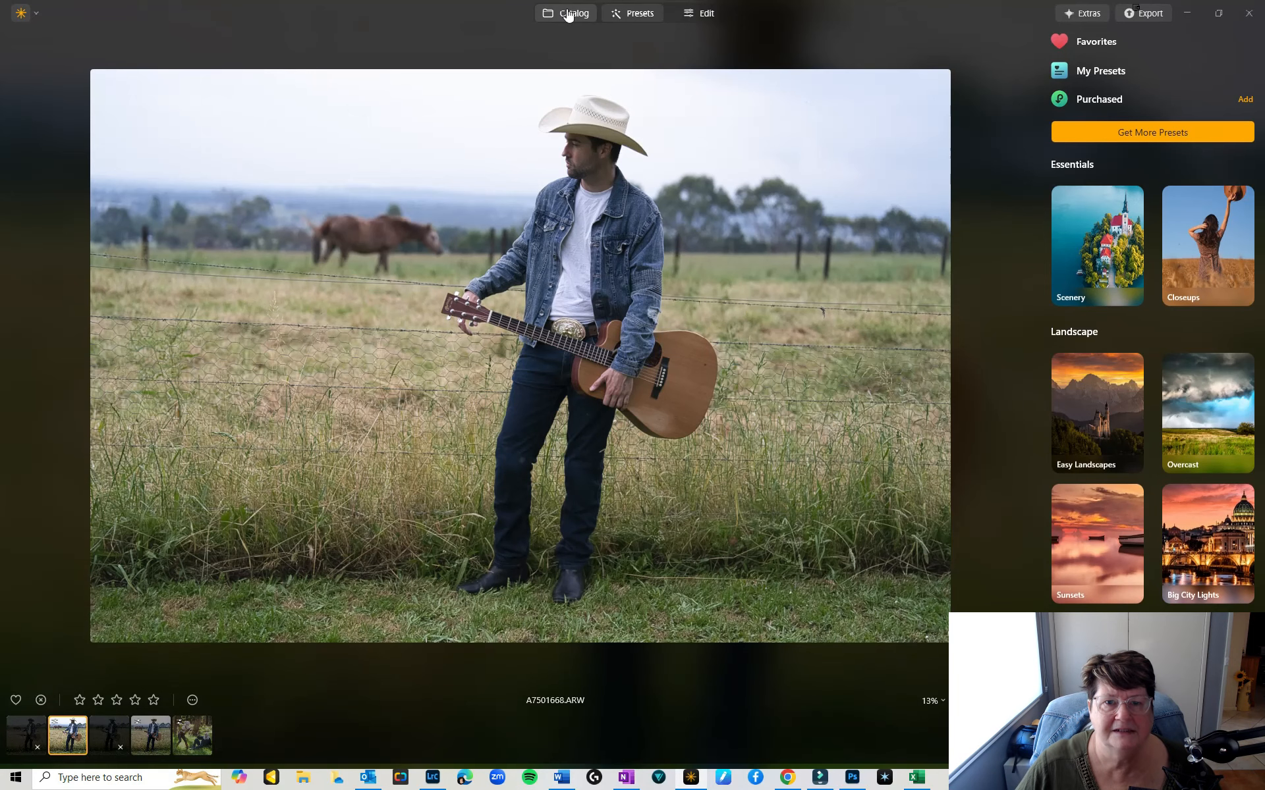
Open the catalog briefly, return to the presets and preview Dynamic Result and Mystery from the Overcast collection on A7501668.ARW
{"action": "left_click", "coordinate": [568, 14]}
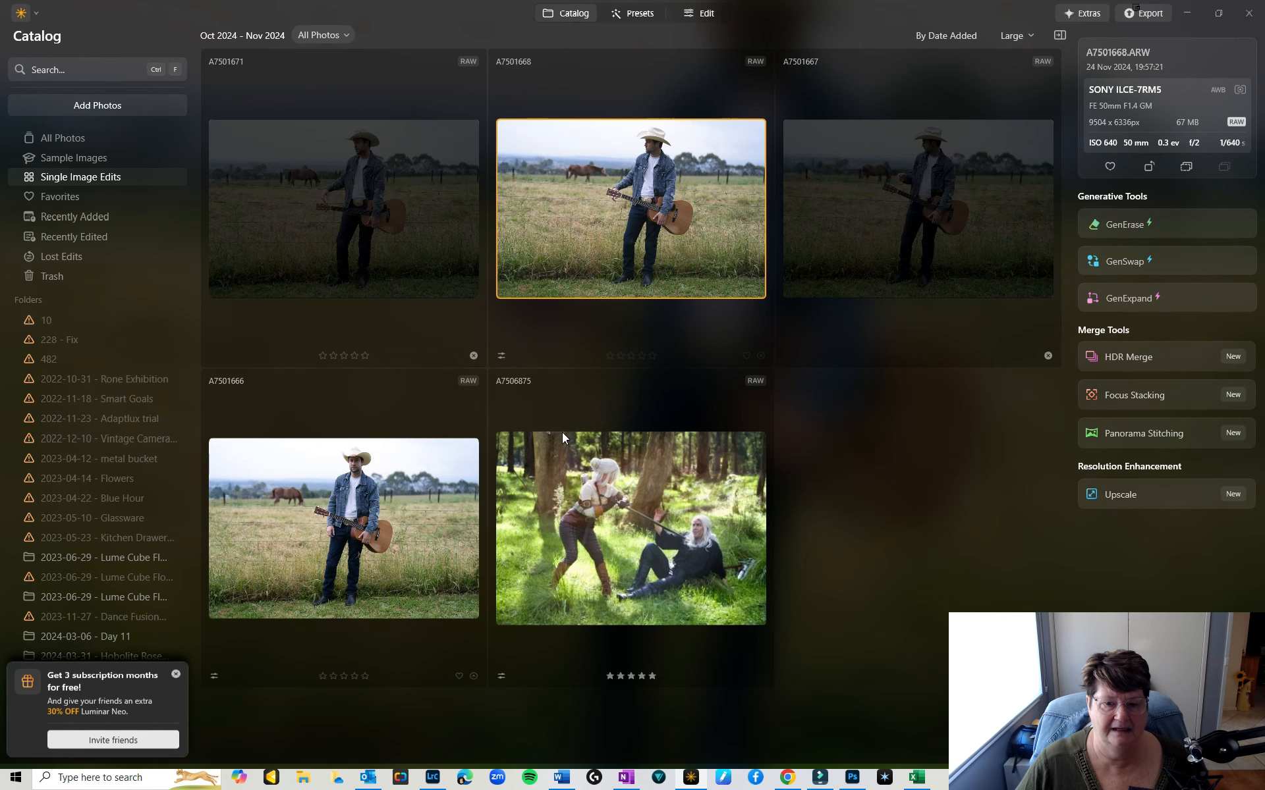
{"action": "left_click", "coordinate": [636, 15]}
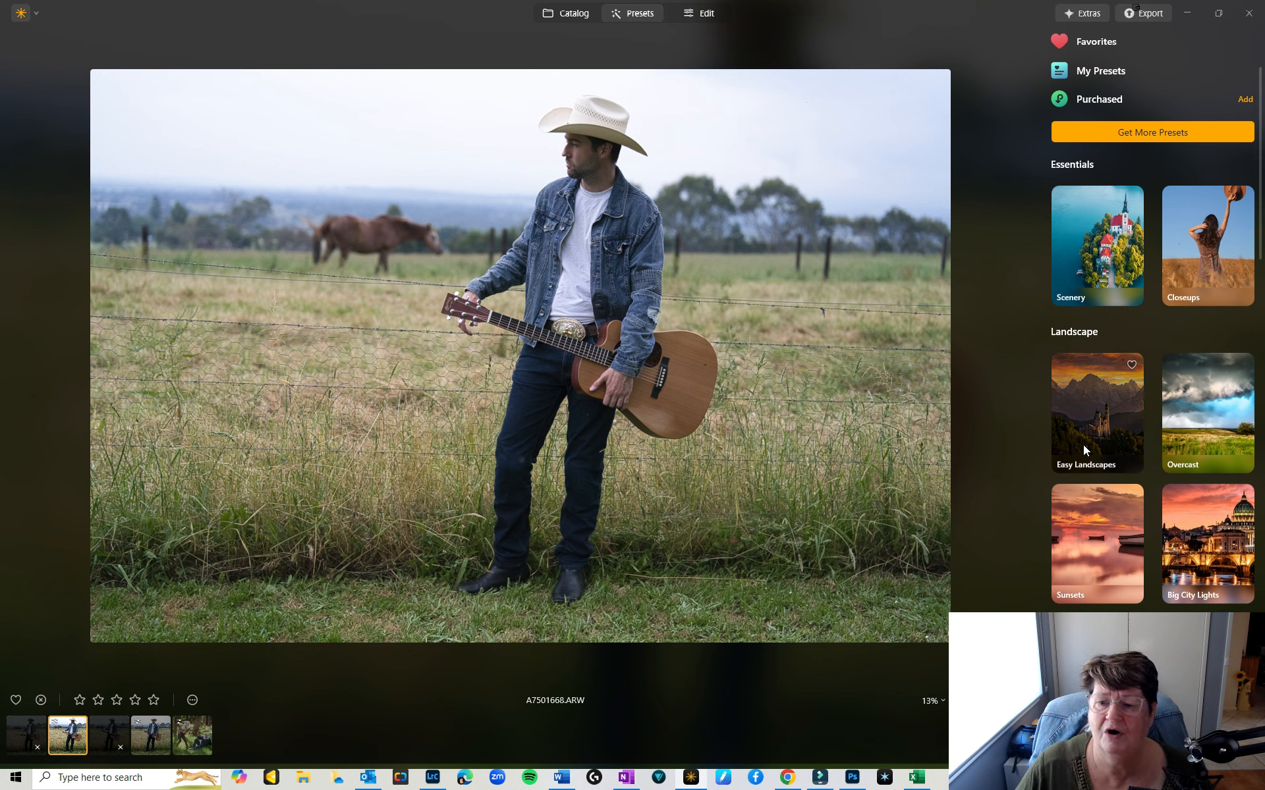
{"action": "left_click", "coordinate": [1205, 409]}
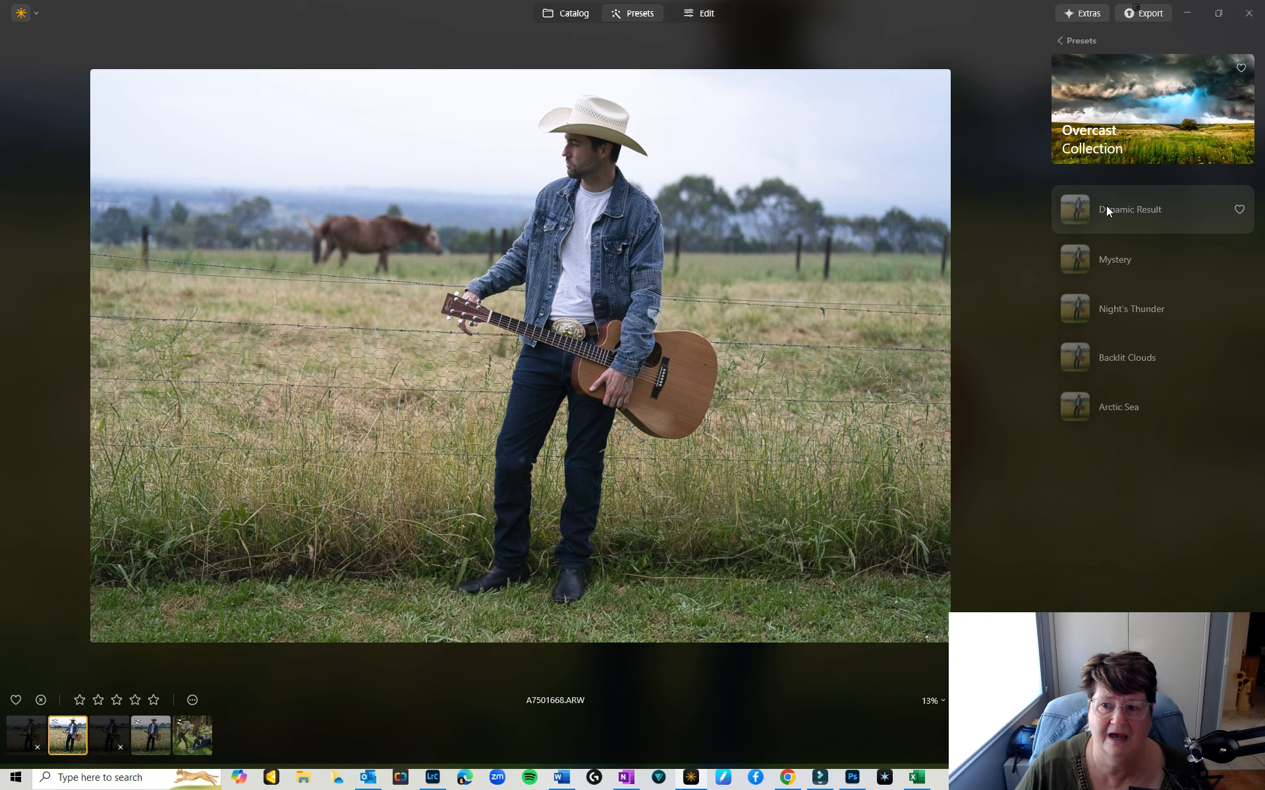
{"action": "left_click", "coordinate": [1106, 209]}
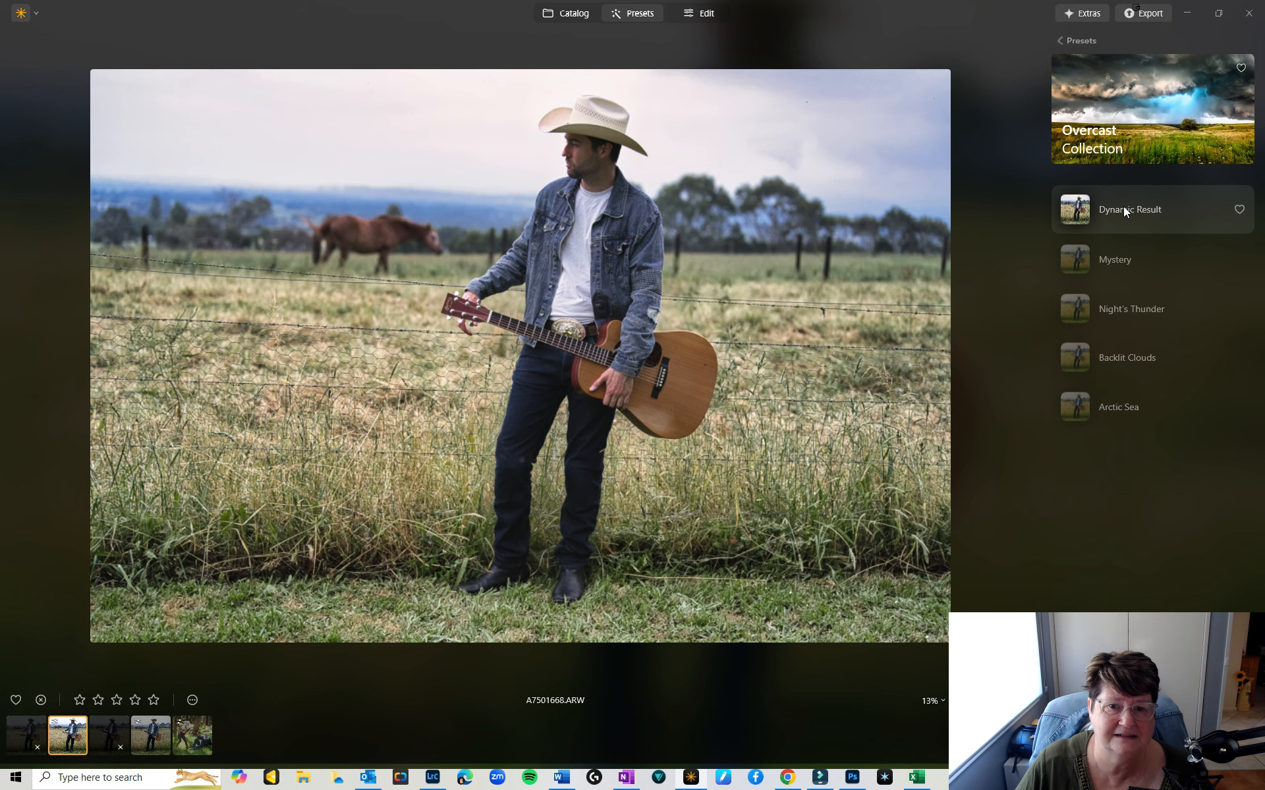
{"action": "left_click", "coordinate": [1117, 251]}
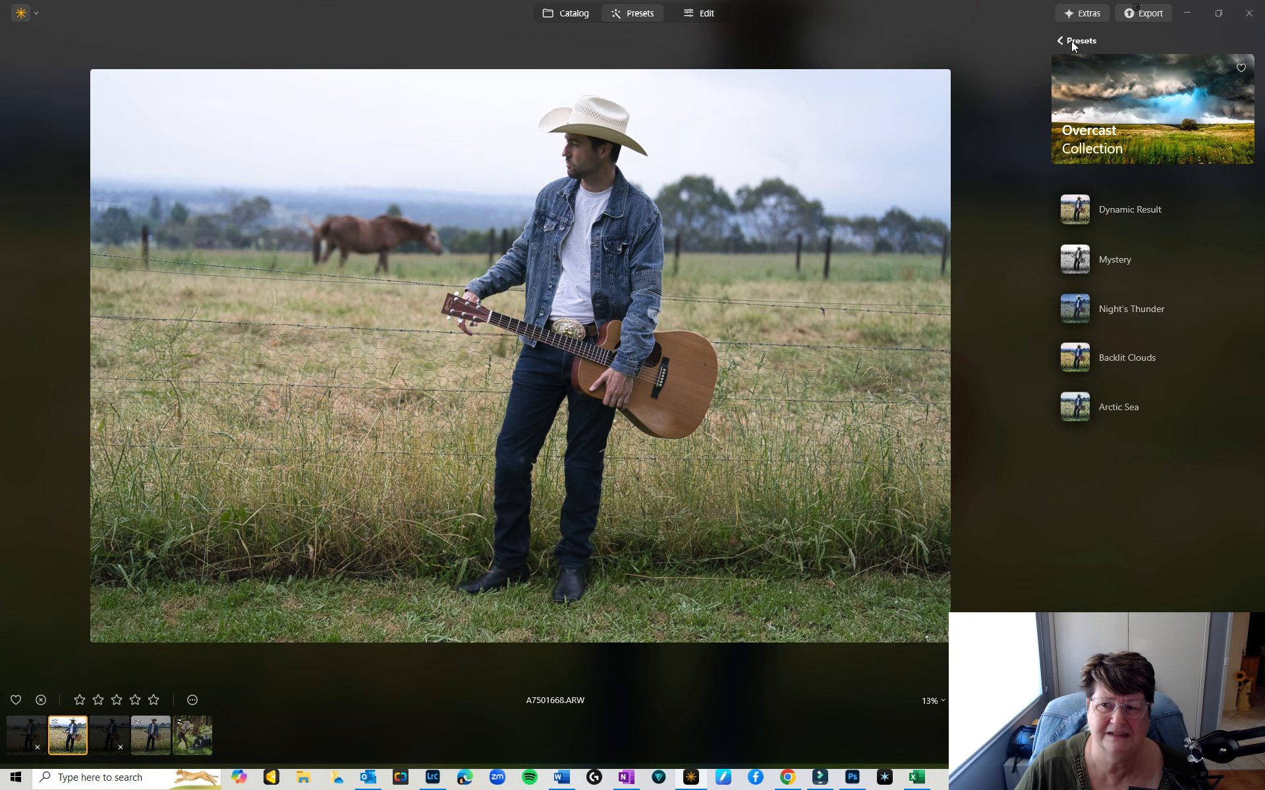
{"action": "left_click", "coordinate": [1071, 41]}
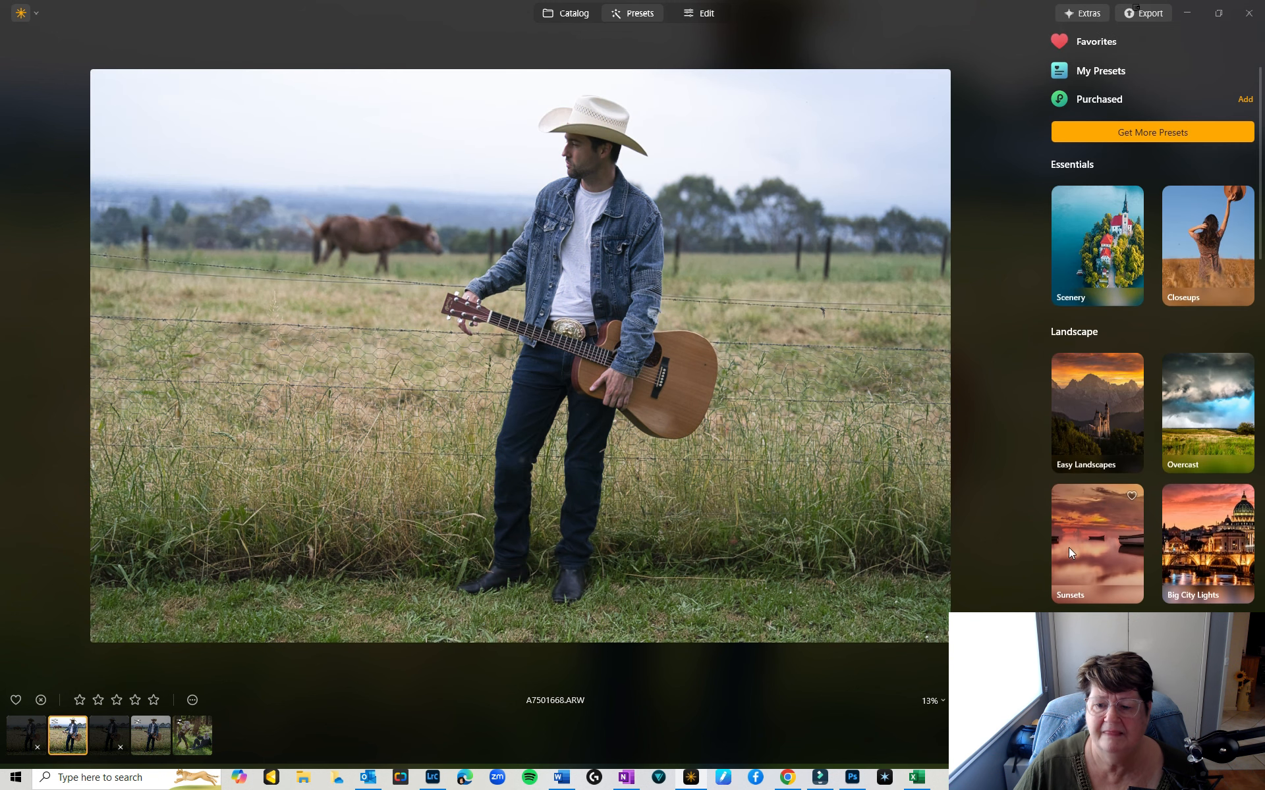
Preview the Easy Landscapes presets on the cowboy photo: Long Exposure, Sunset, Clean Light, Noirscape, Forest Stream and Snowfall
{"action": "left_click", "coordinate": [1071, 402]}
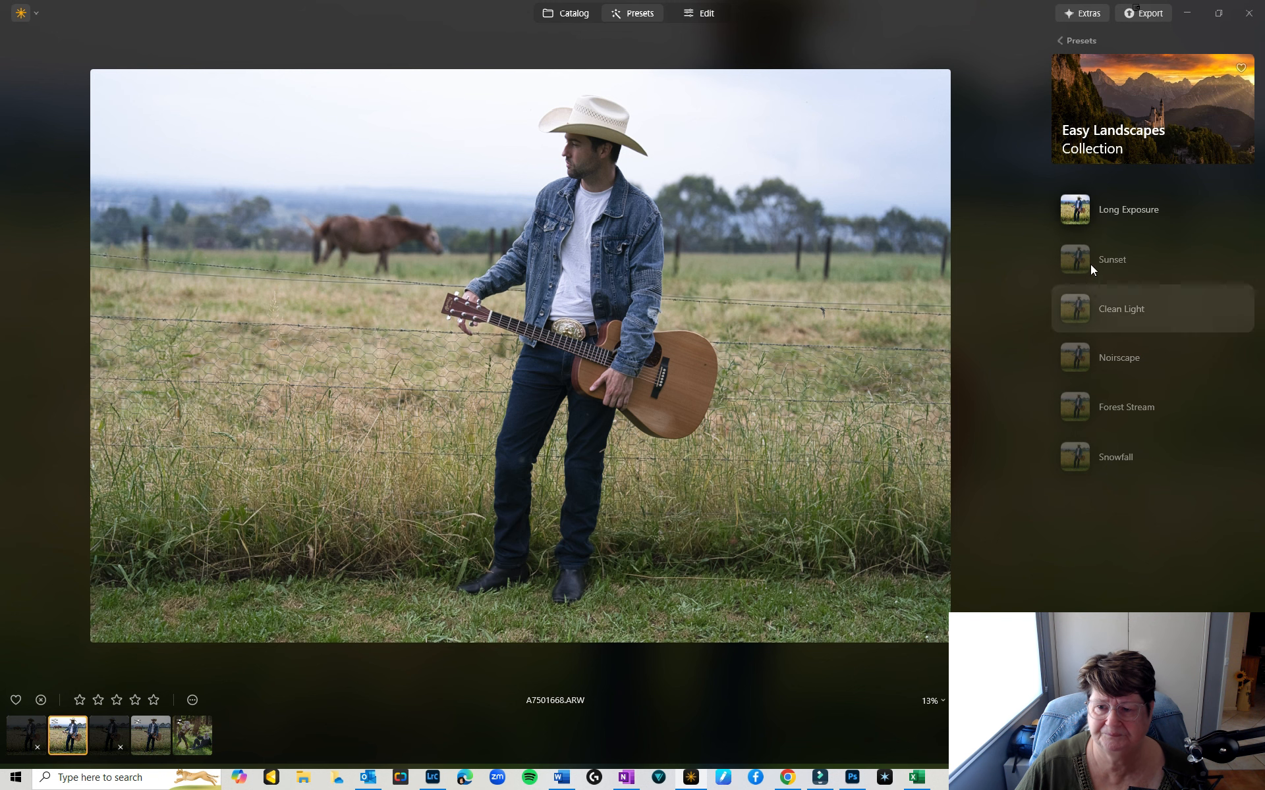
{"action": "left_click", "coordinate": [1069, 208]}
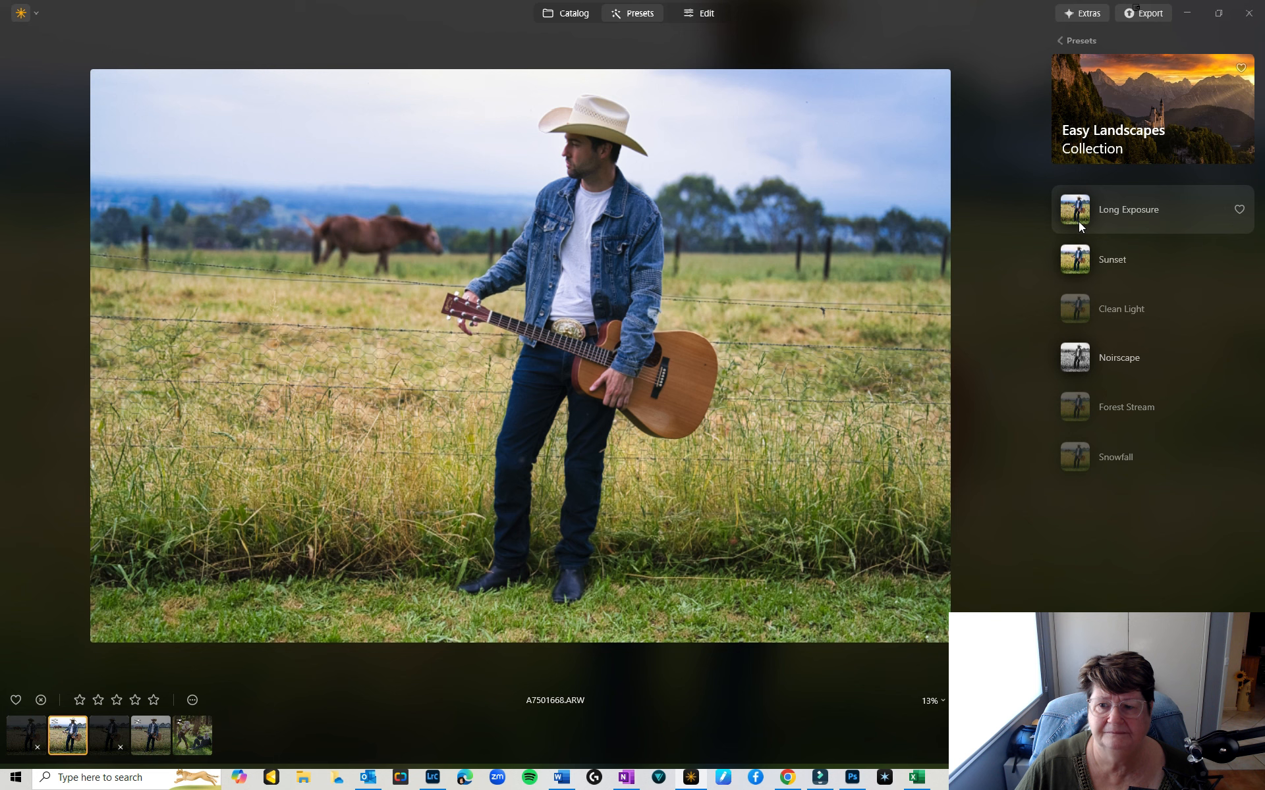
{"action": "left_click", "coordinate": [1082, 260]}
{"action": "left_click", "coordinate": [1075, 209]}
{"action": "left_click", "coordinate": [1077, 263]}
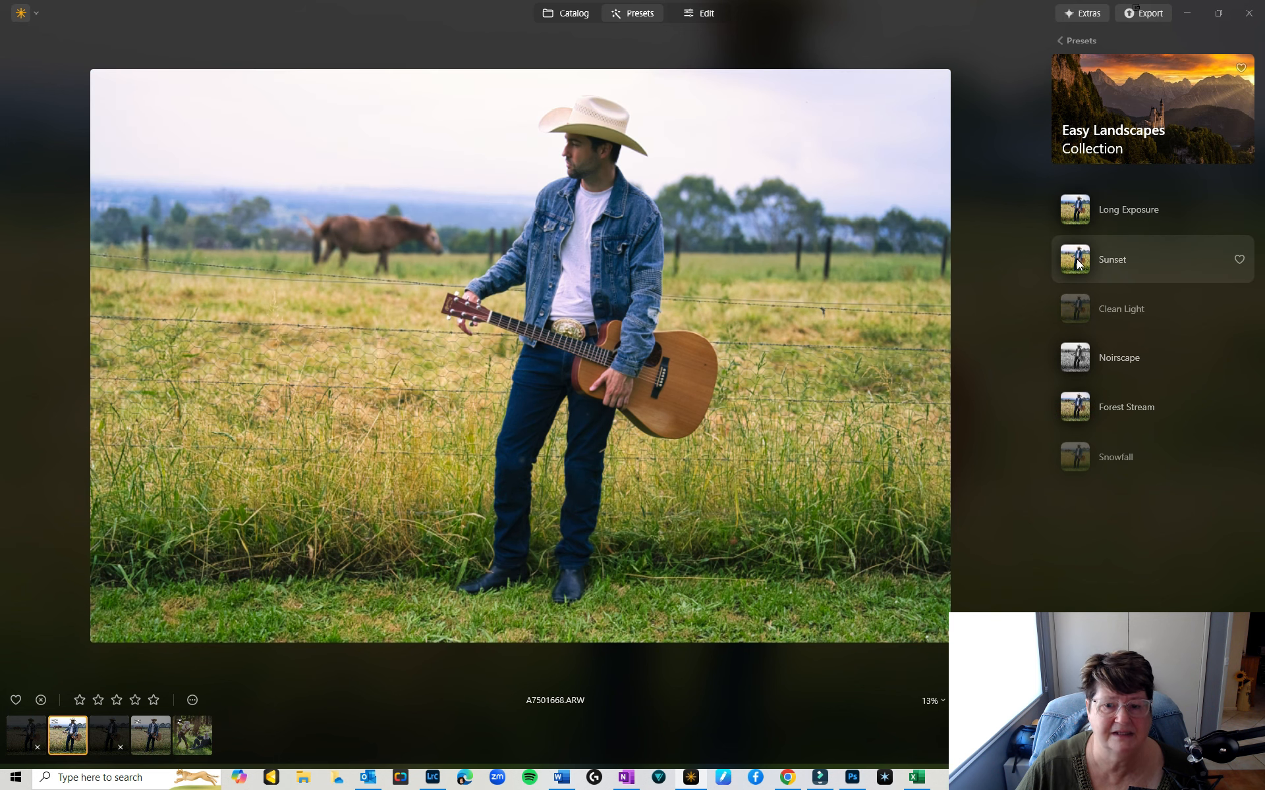
{"action": "left_click", "coordinate": [1078, 310]}
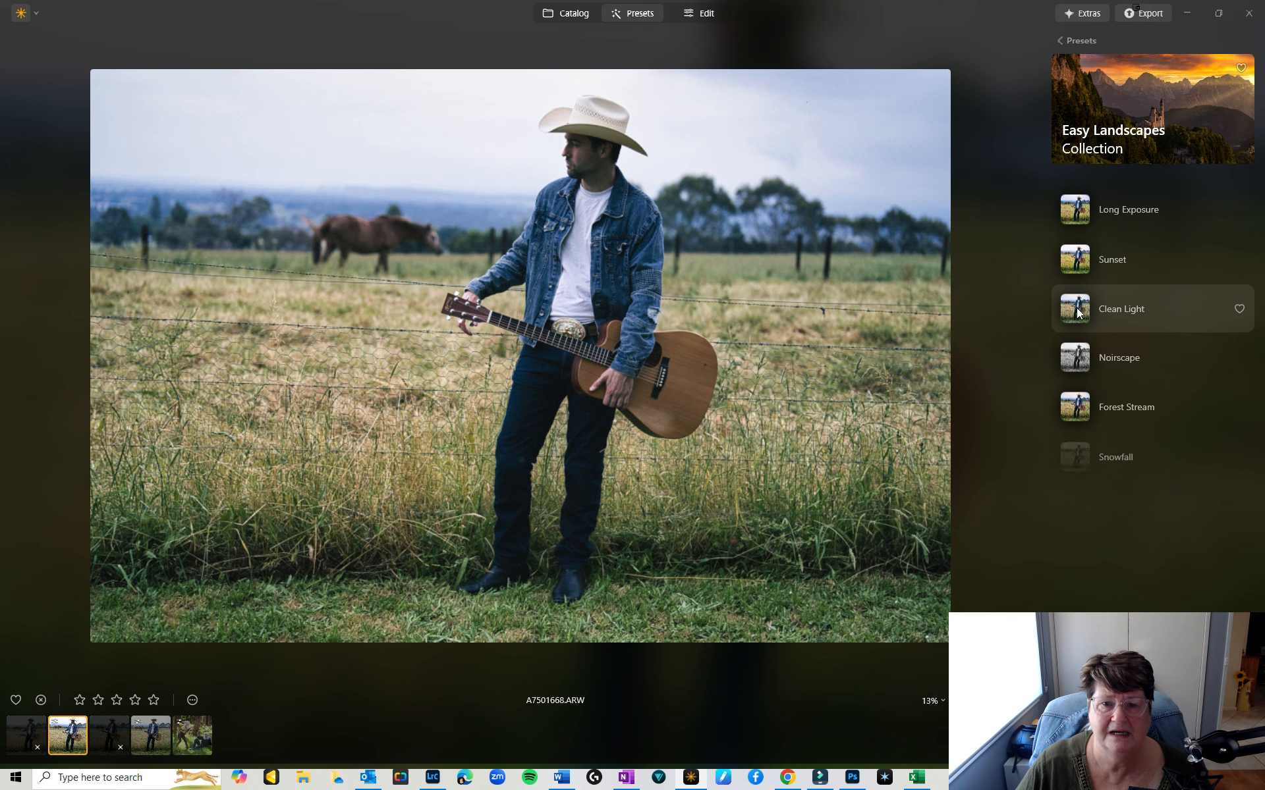
{"action": "left_click", "coordinate": [1080, 359]}
{"action": "left_click", "coordinate": [1080, 409]}
{"action": "left_click", "coordinate": [1076, 453]}
Mark the Sunset preset of the Easy Landscapes collection as a favorite and return to the preset collections
{"action": "left_click", "coordinate": [1077, 261]}
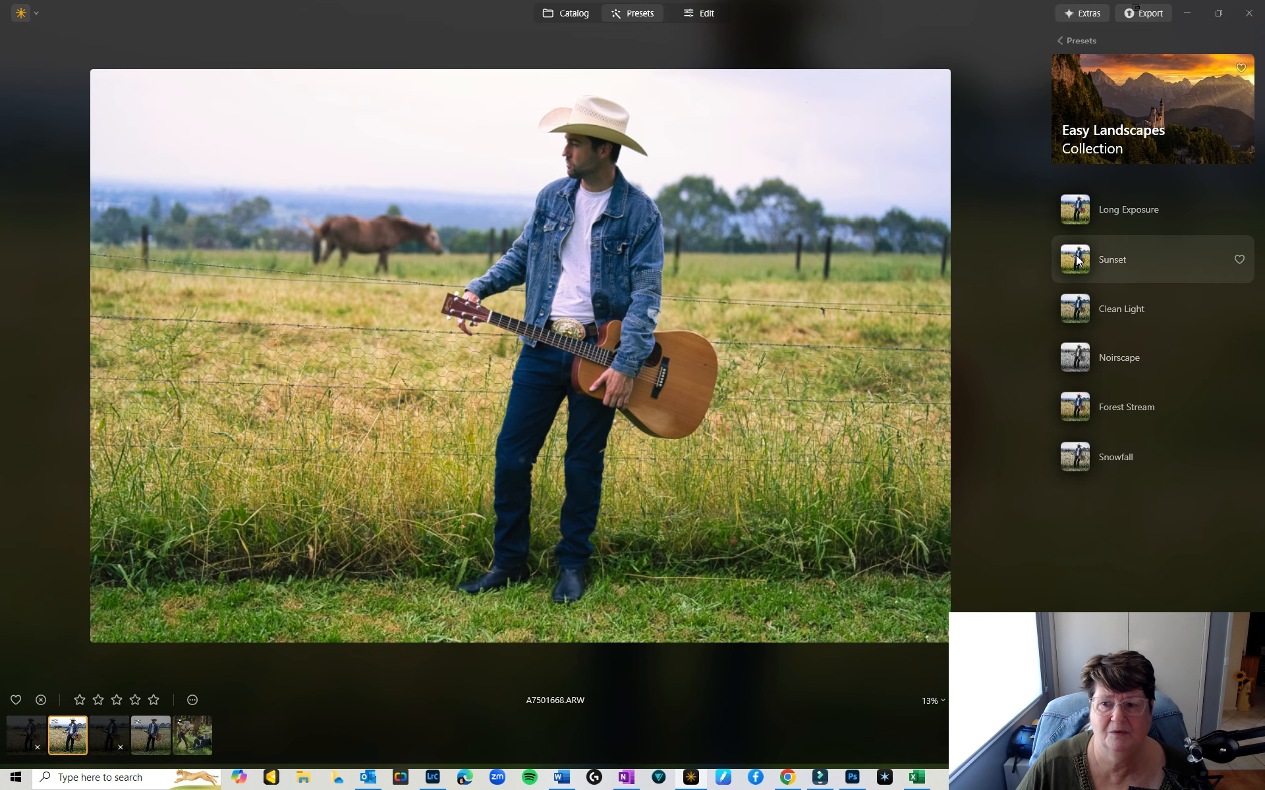
{"action": "left_click", "coordinate": [1236, 263]}
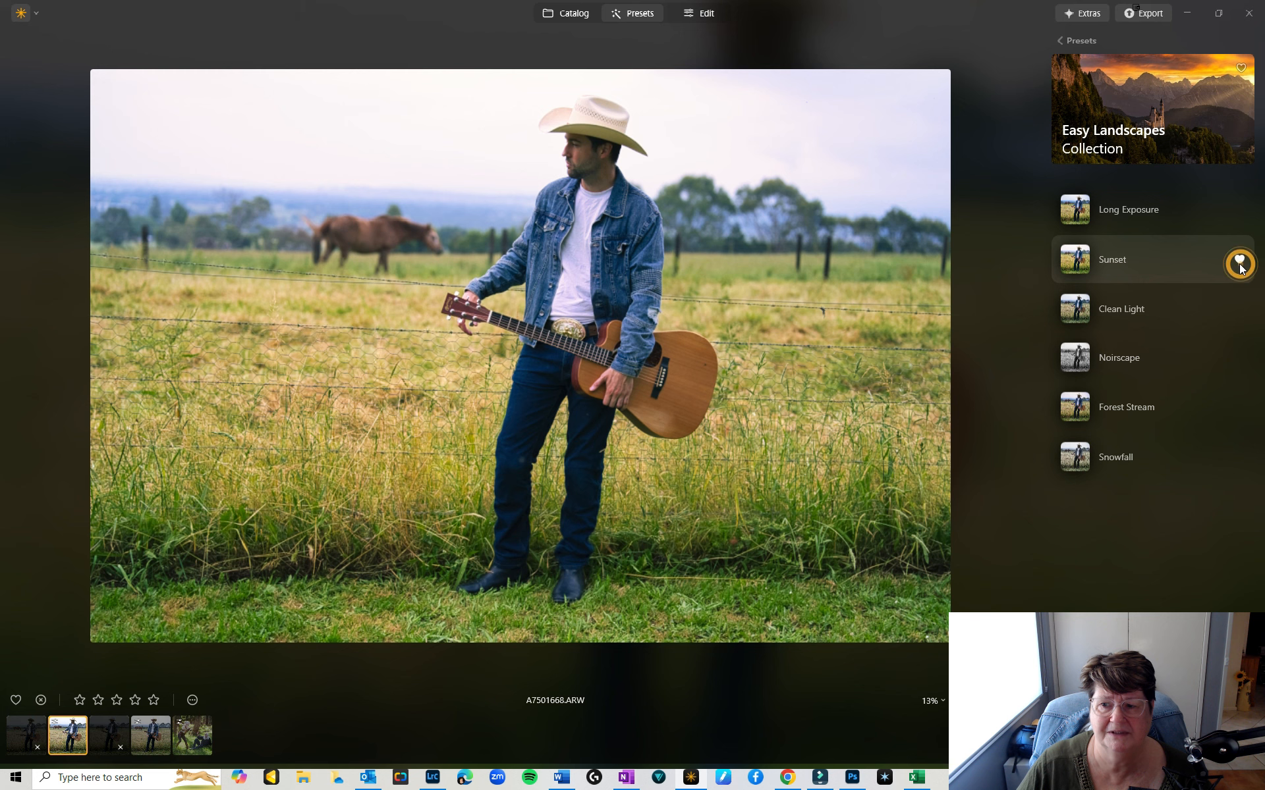
{"action": "left_click", "coordinate": [1074, 41]}
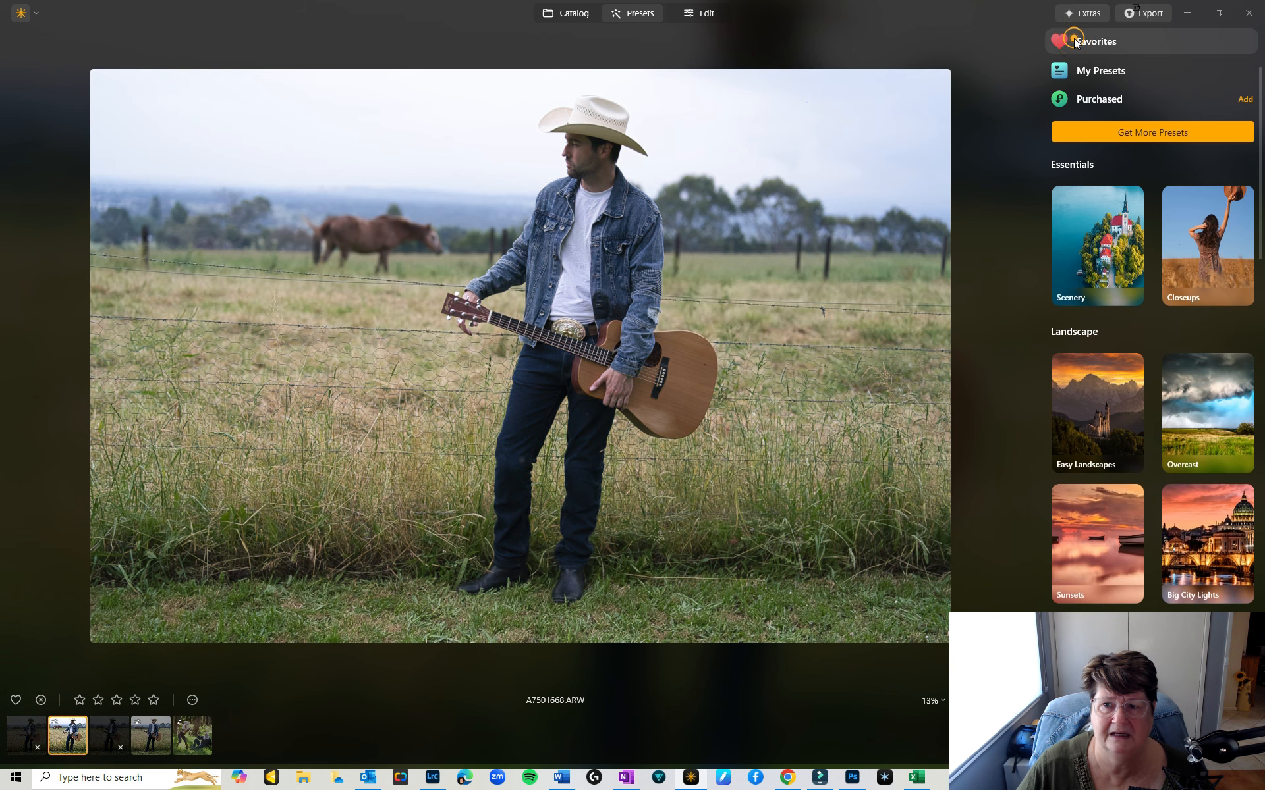
Preview Argent, Dream Film, Hyperdrive, Impact and Toscana from the Sunsets collection on the photo, comparing Impact with Toscana
{"action": "left_click", "coordinate": [1117, 535]}
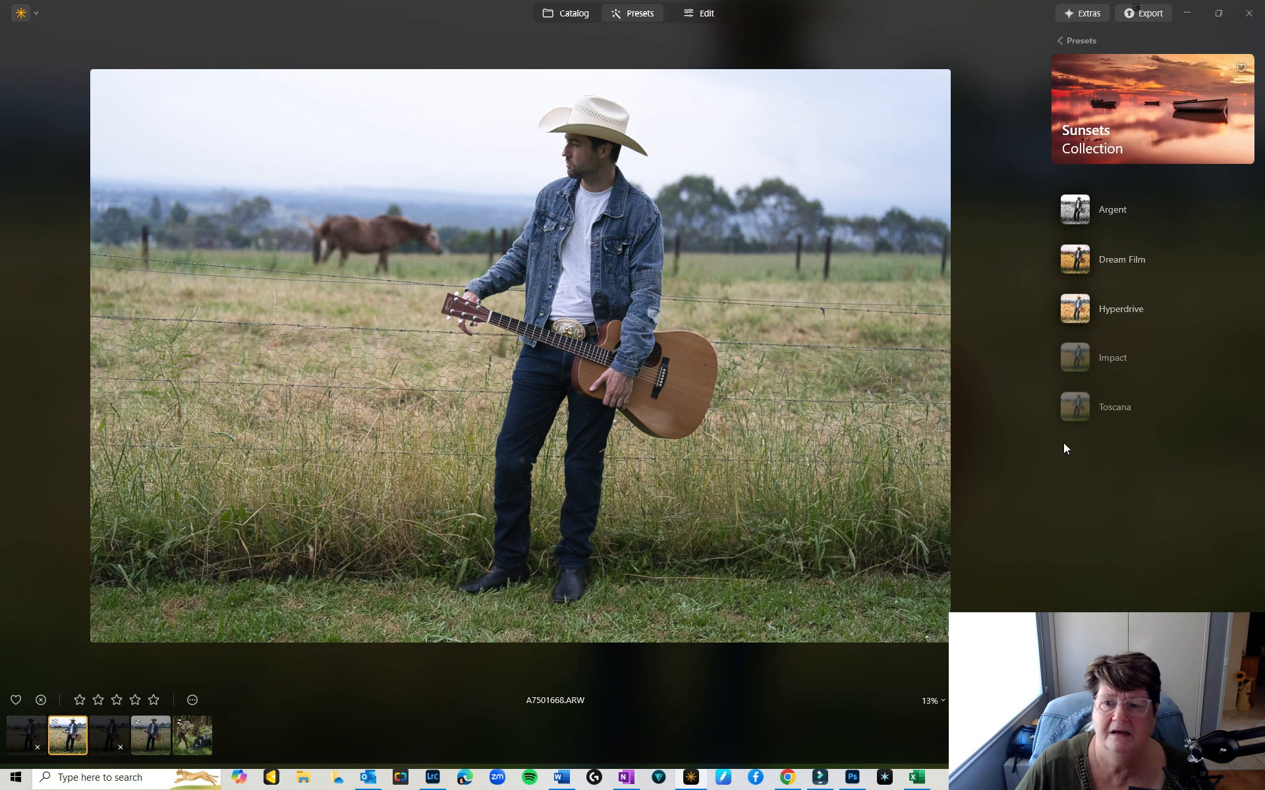
{"action": "left_click", "coordinate": [1078, 210]}
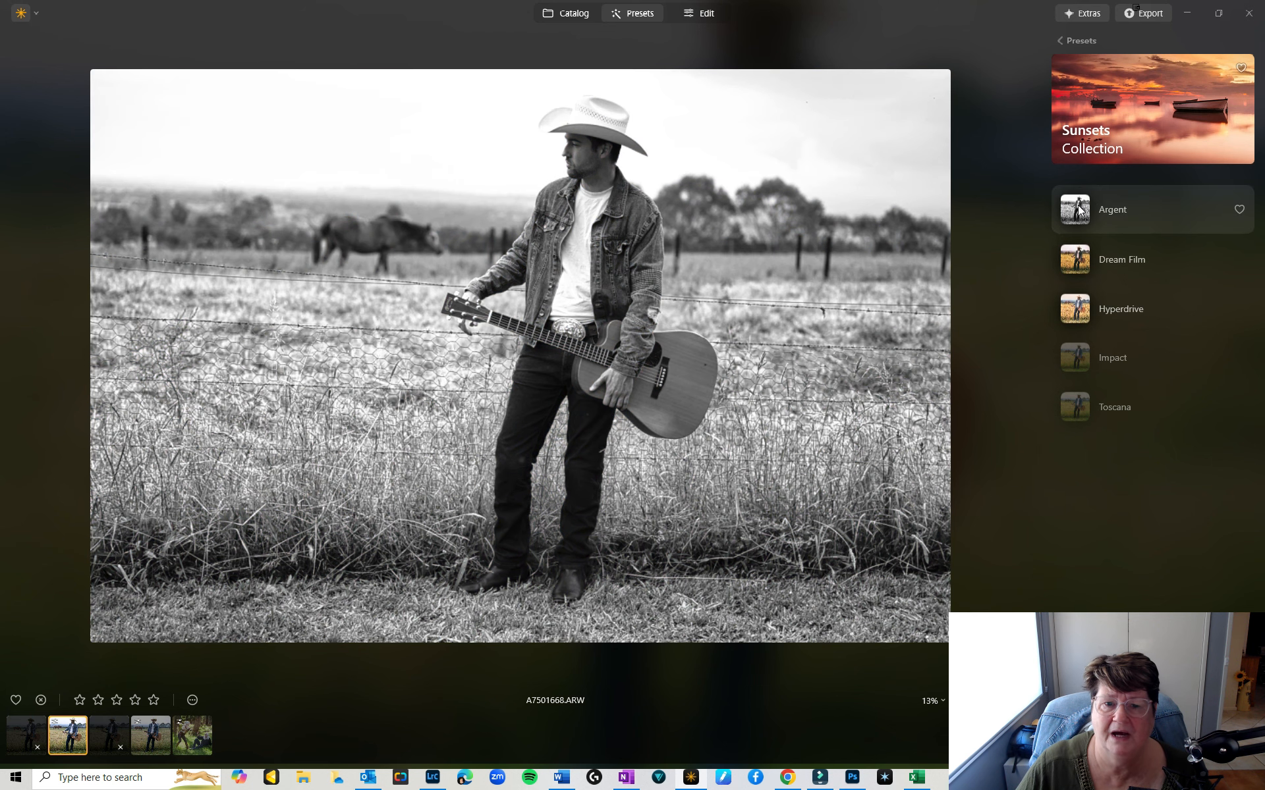
{"action": "left_click", "coordinate": [1075, 263]}
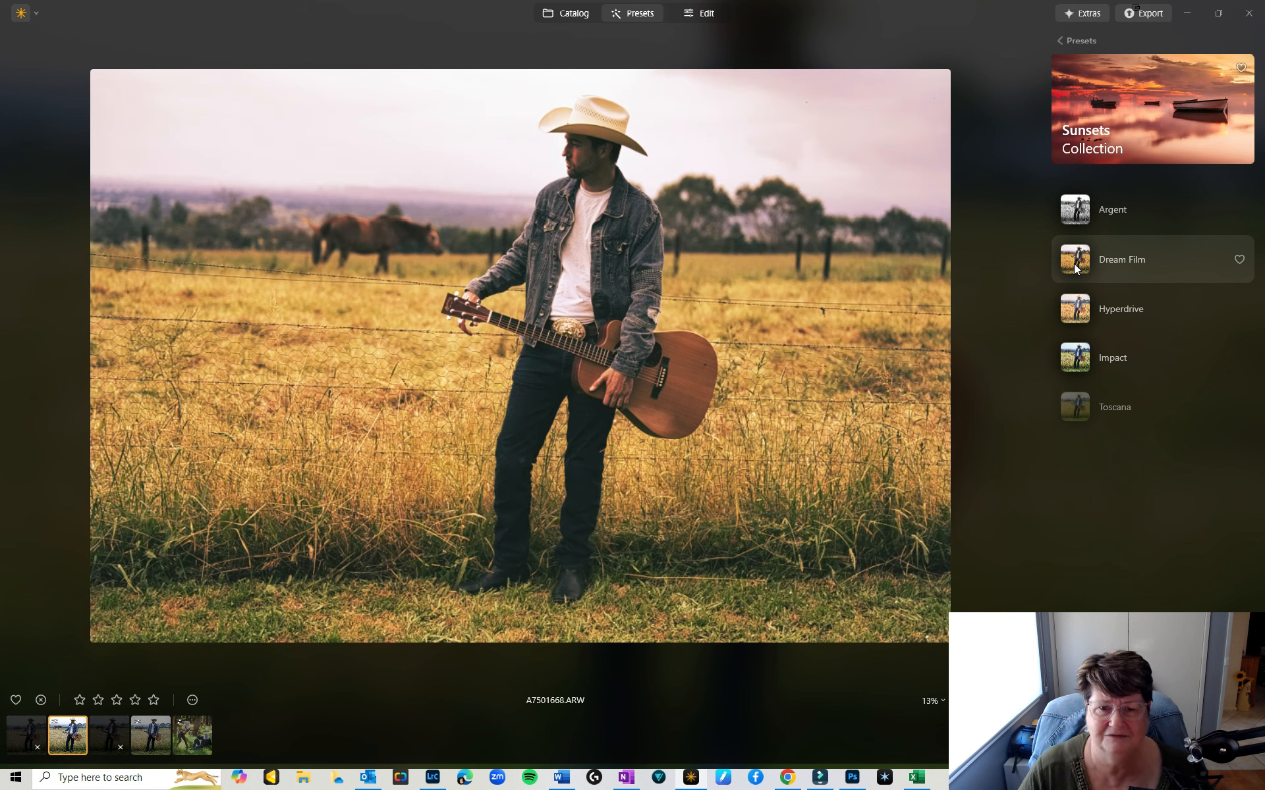
{"action": "left_click", "coordinate": [1076, 314]}
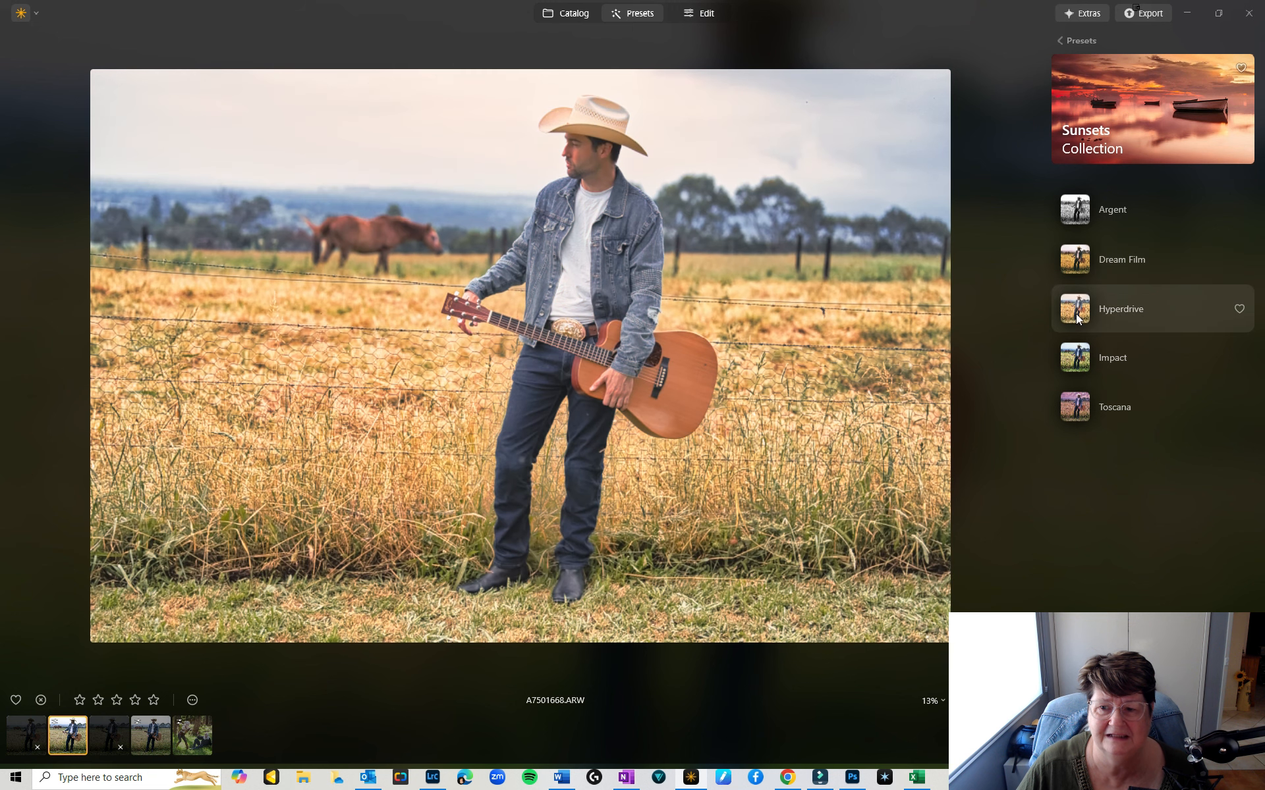
{"action": "left_click", "coordinate": [1077, 359]}
{"action": "left_click", "coordinate": [1077, 409]}
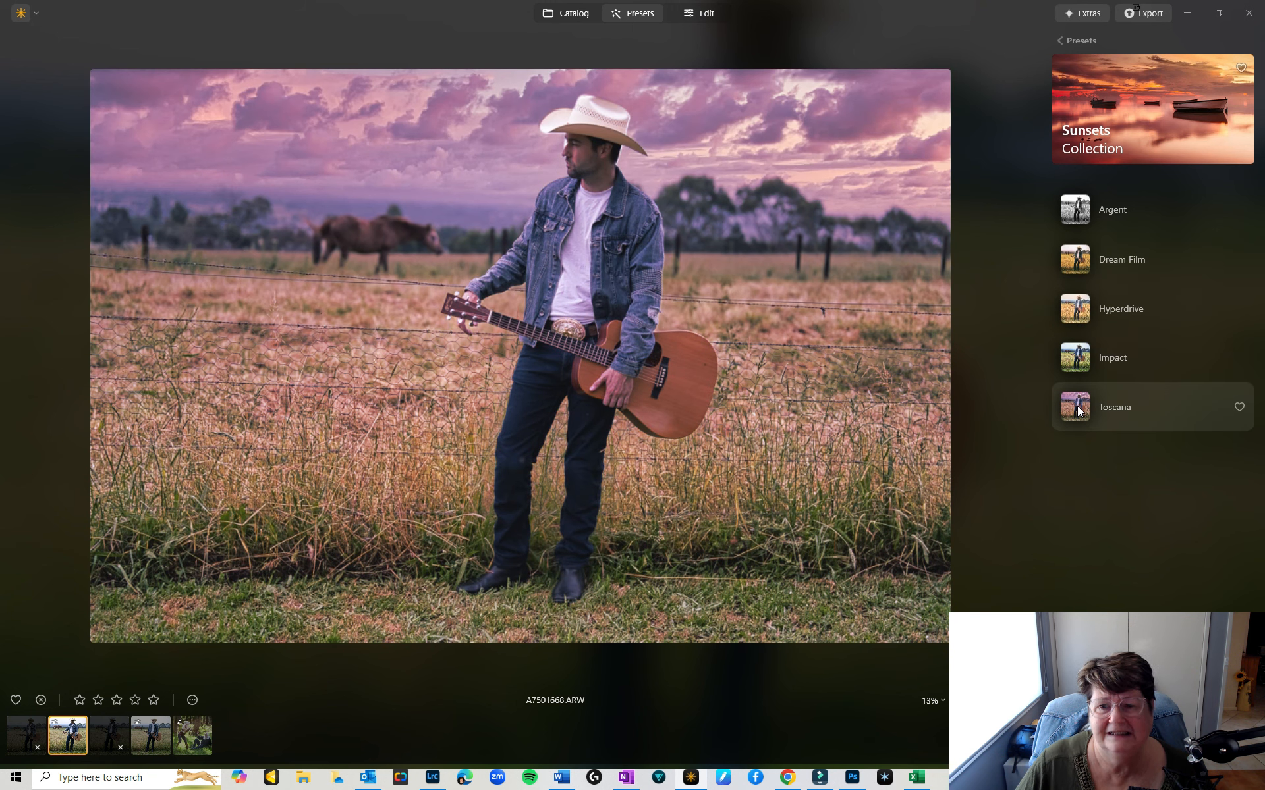
{"action": "left_click", "coordinate": [1123, 358]}
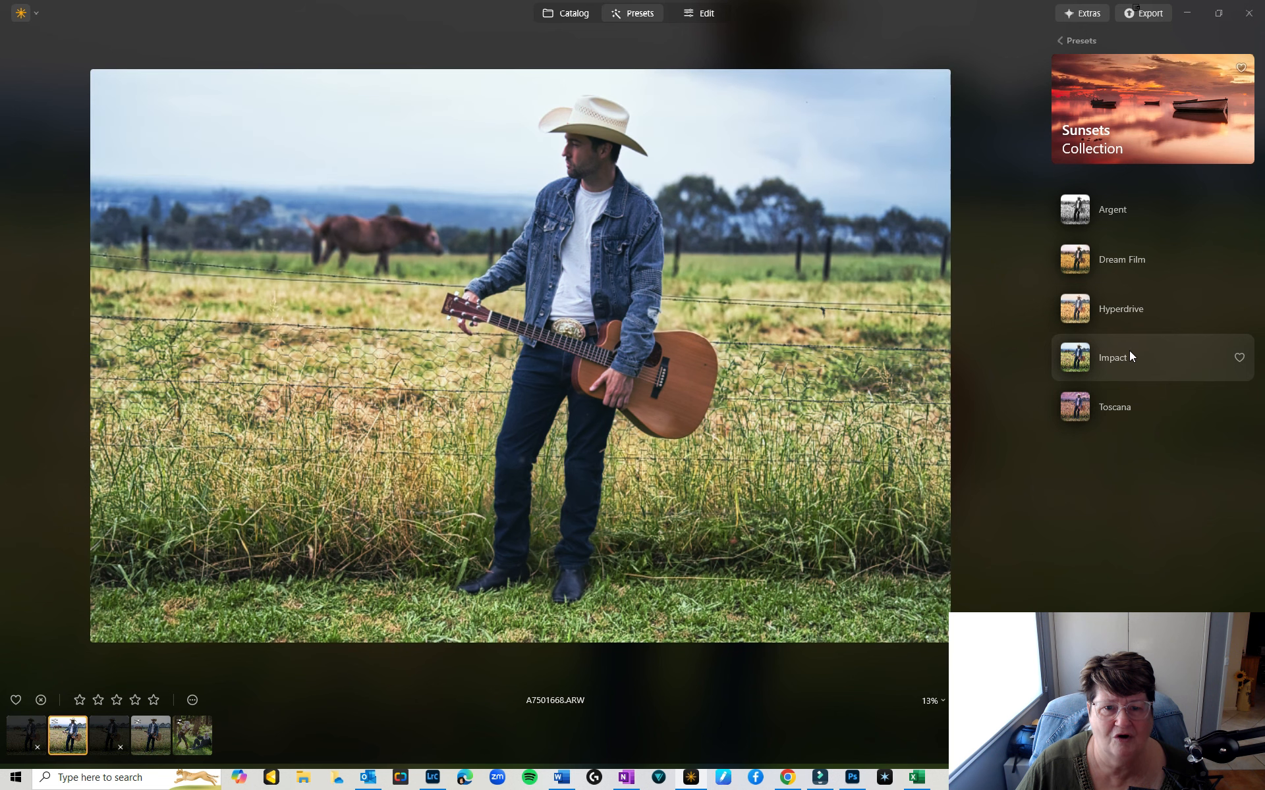
{"action": "left_click", "coordinate": [1070, 407]}
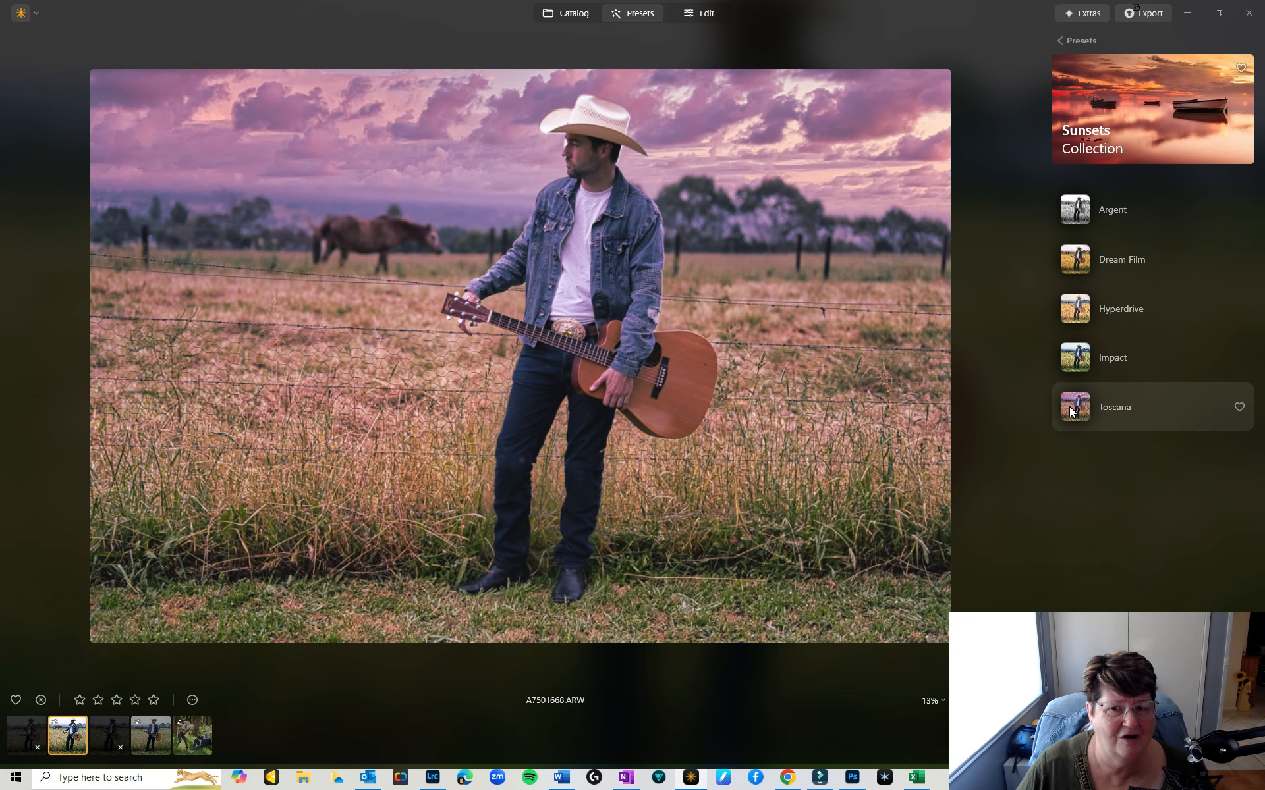
{"action": "left_click", "coordinate": [1069, 373]}
{"action": "left_click", "coordinate": [1068, 403]}
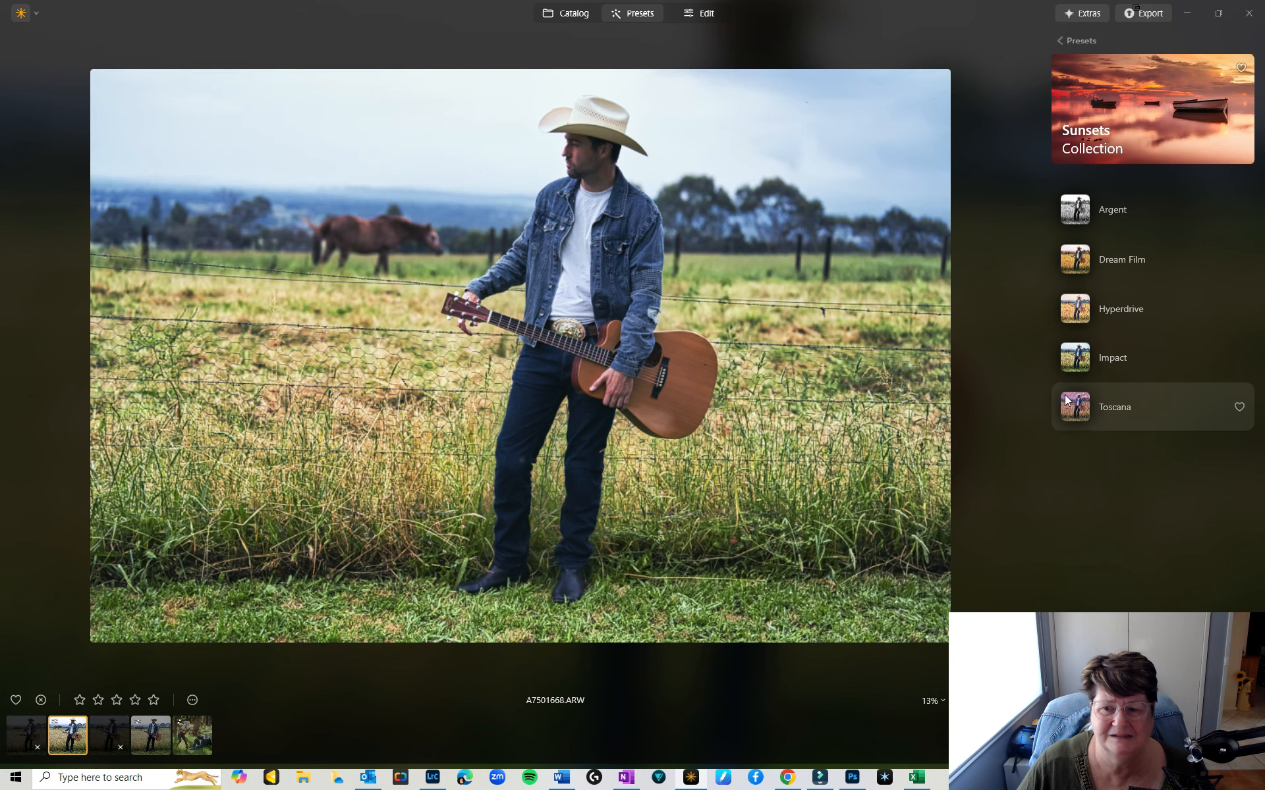
{"action": "left_click", "coordinate": [1076, 41]}
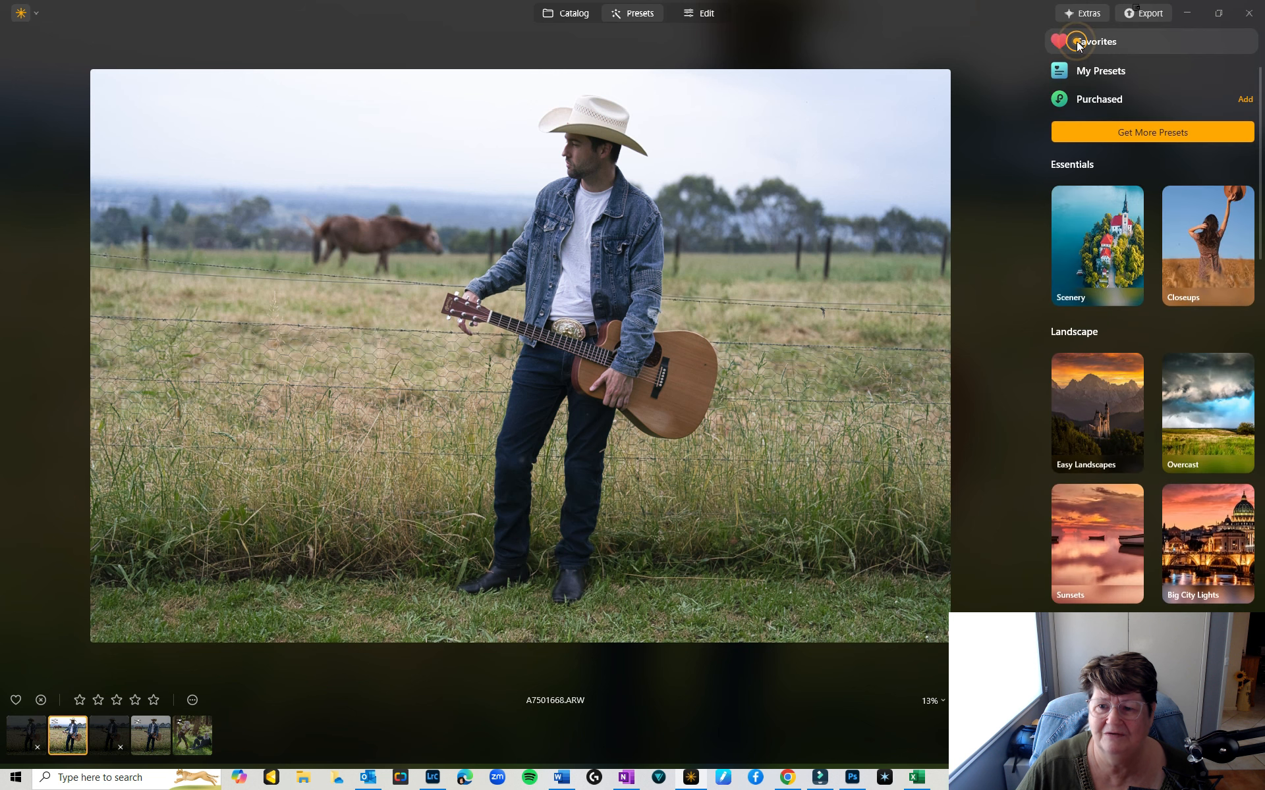
Apply the Sunset preset from the Easy Landscapes collection to the photo at a strength of 100
{"action": "left_click", "coordinate": [1096, 429]}
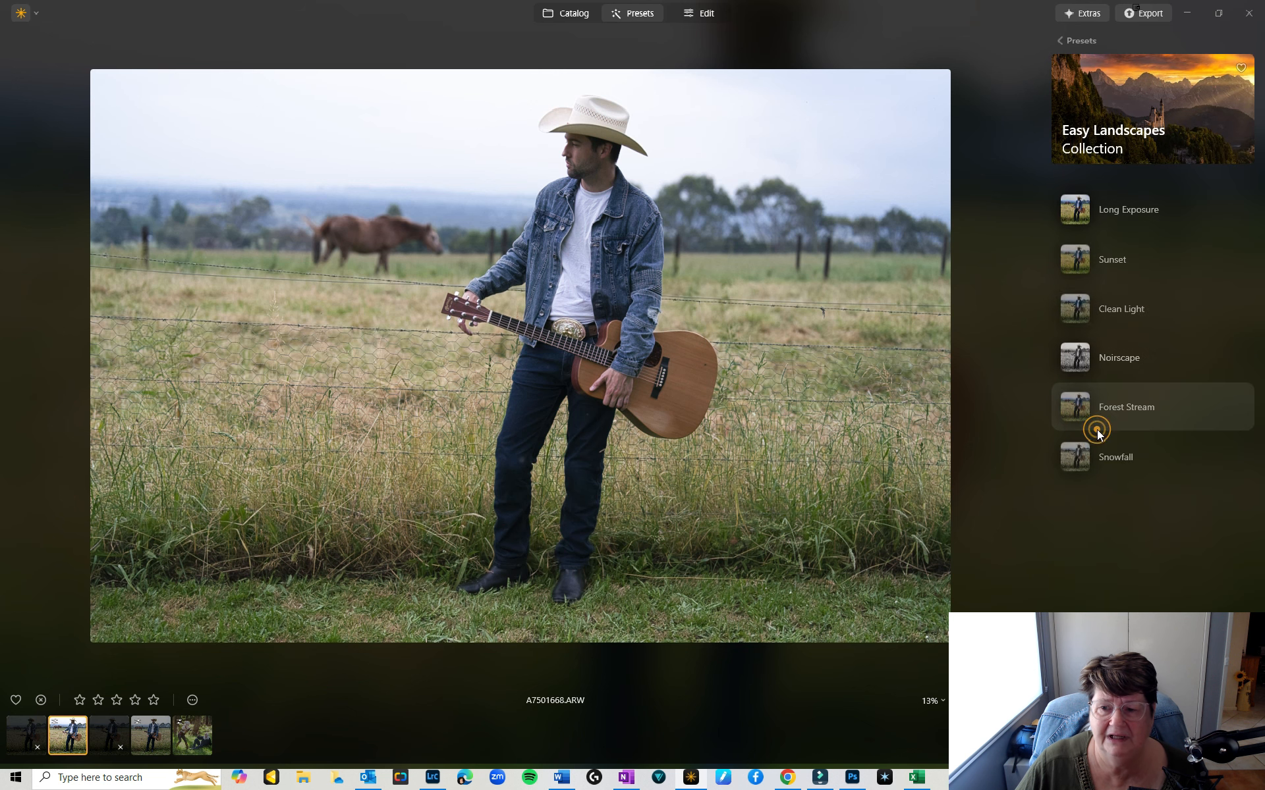
{"action": "left_click", "coordinate": [1088, 223]}
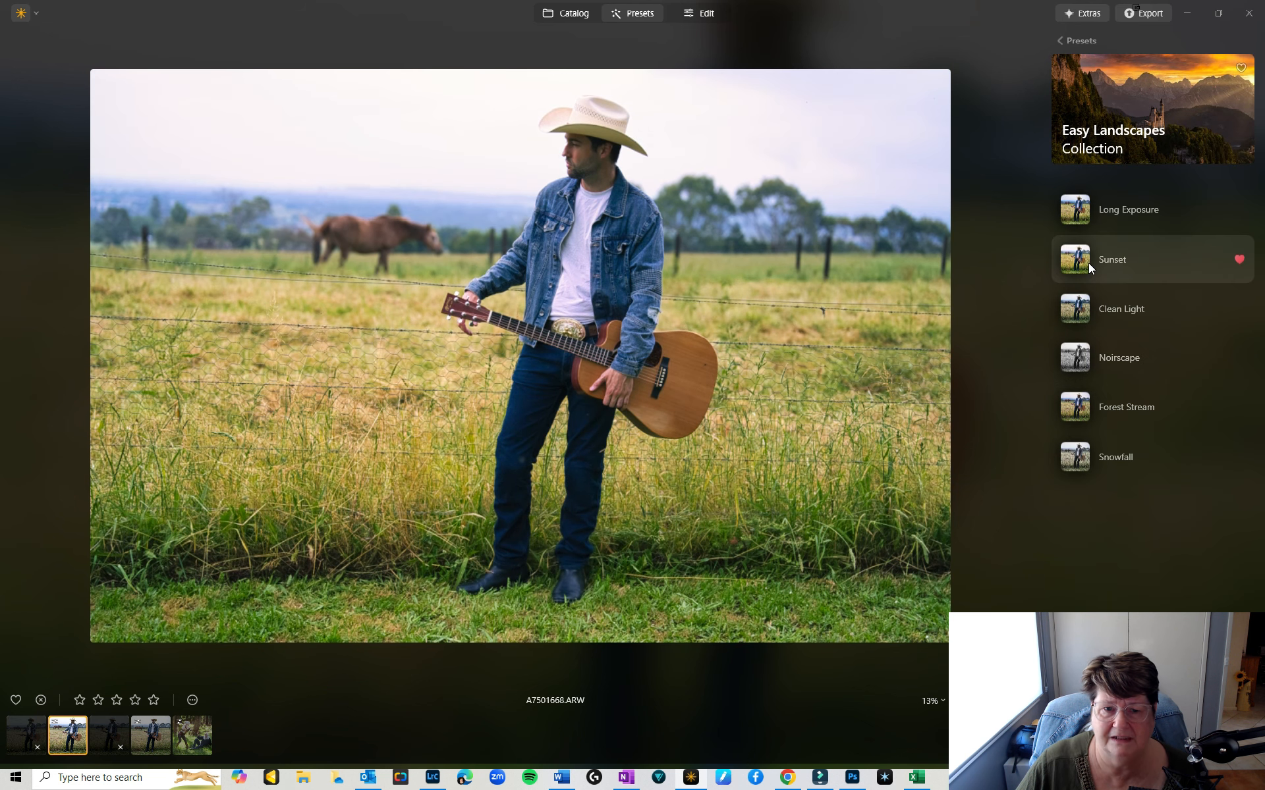
{"action": "left_click", "coordinate": [1082, 262]}
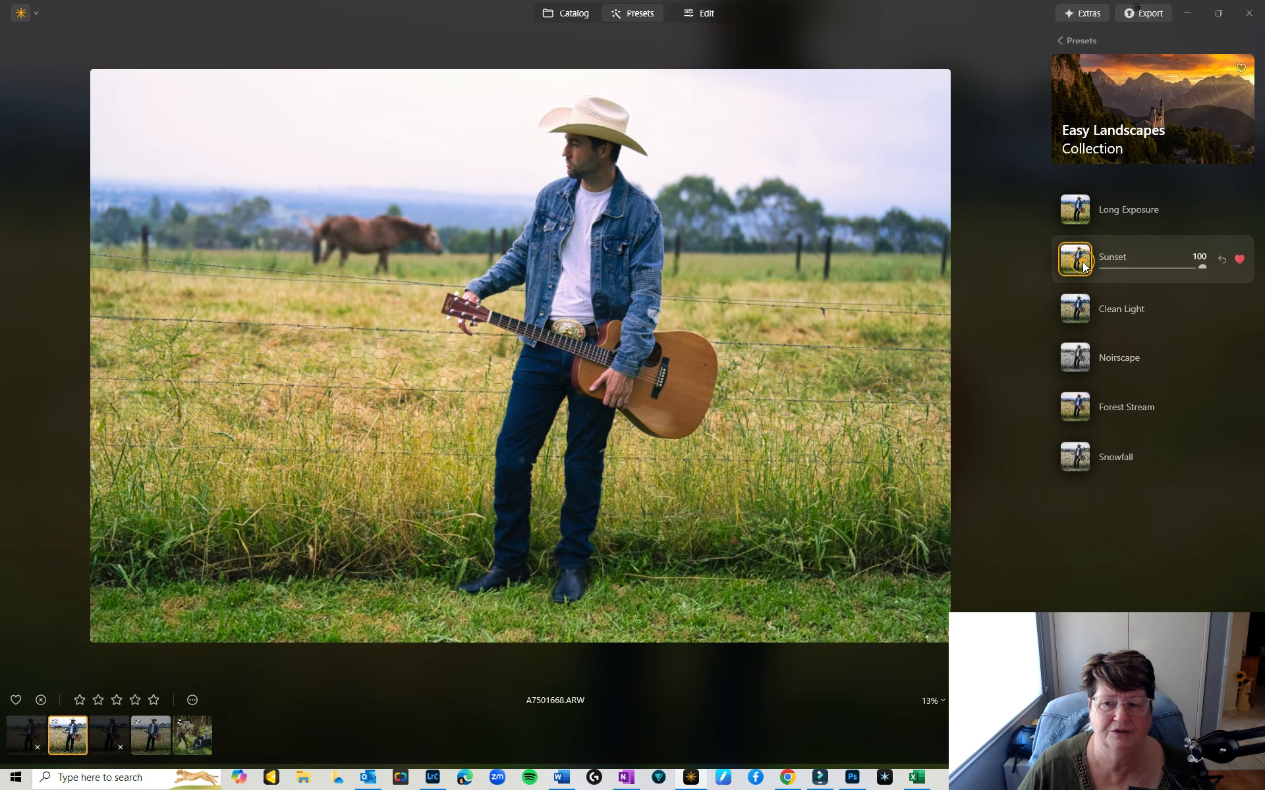
{"action": "left_click_drag", "start_coordinate": [1199, 267], "coordinate": [1194, 272]}
{"action": "left_click", "coordinate": [1193, 266]}
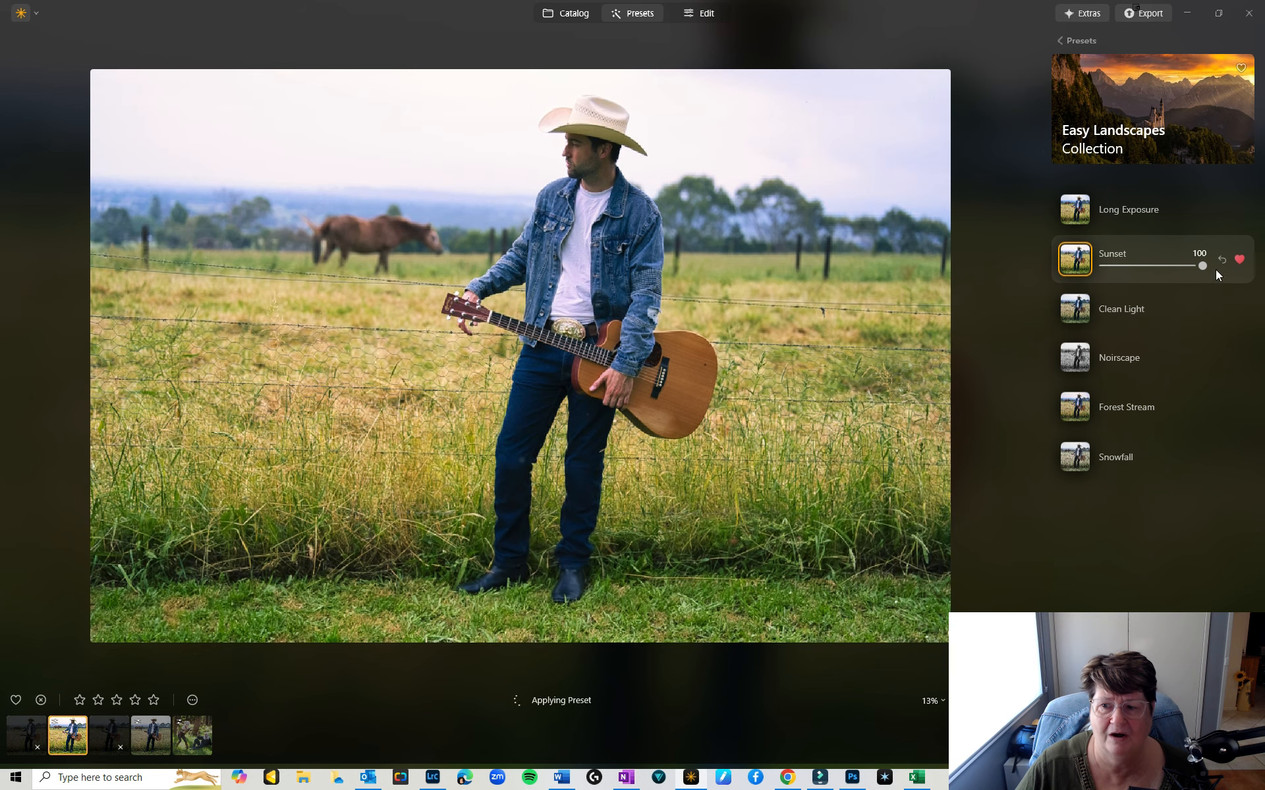
Switch to editing the photo and look through the opacity, blend mode and masking options of the layer properties
{"action": "left_click", "coordinate": [700, 17]}
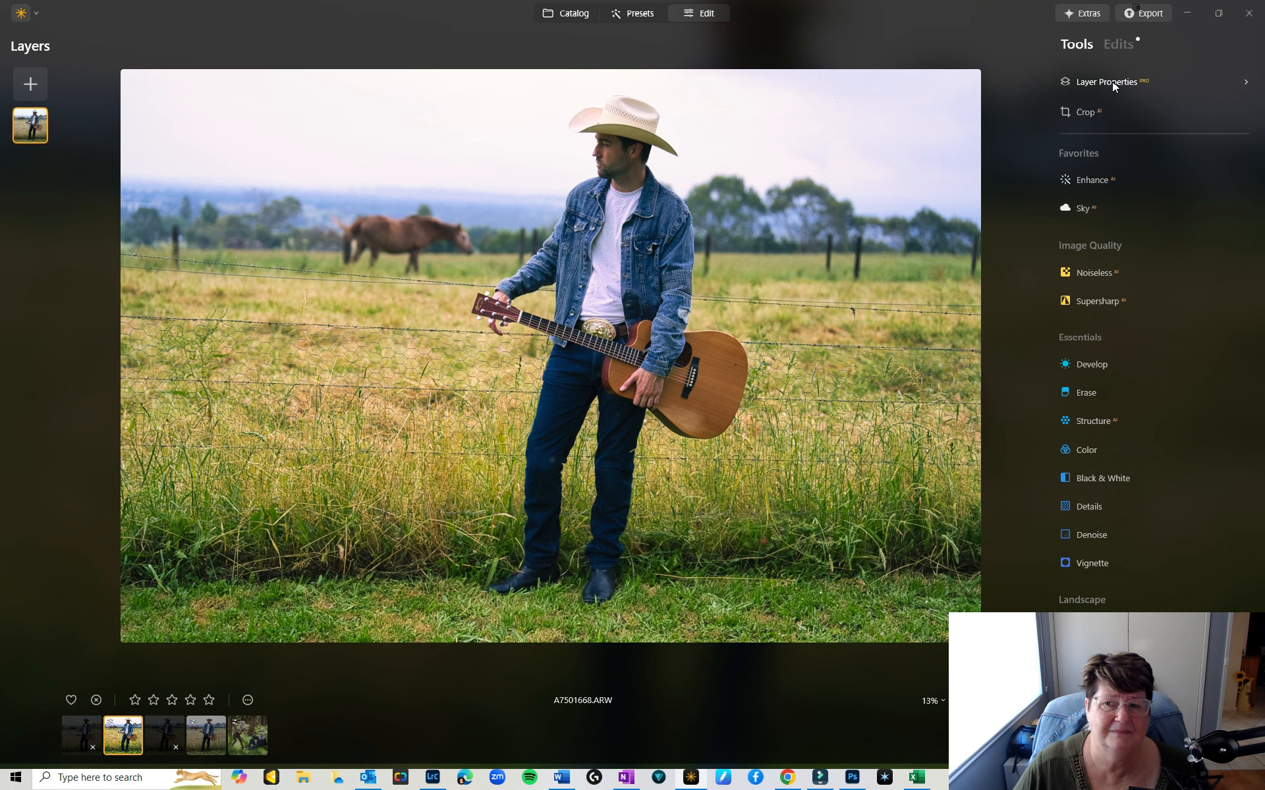
{"action": "left_click", "coordinate": [1246, 81]}
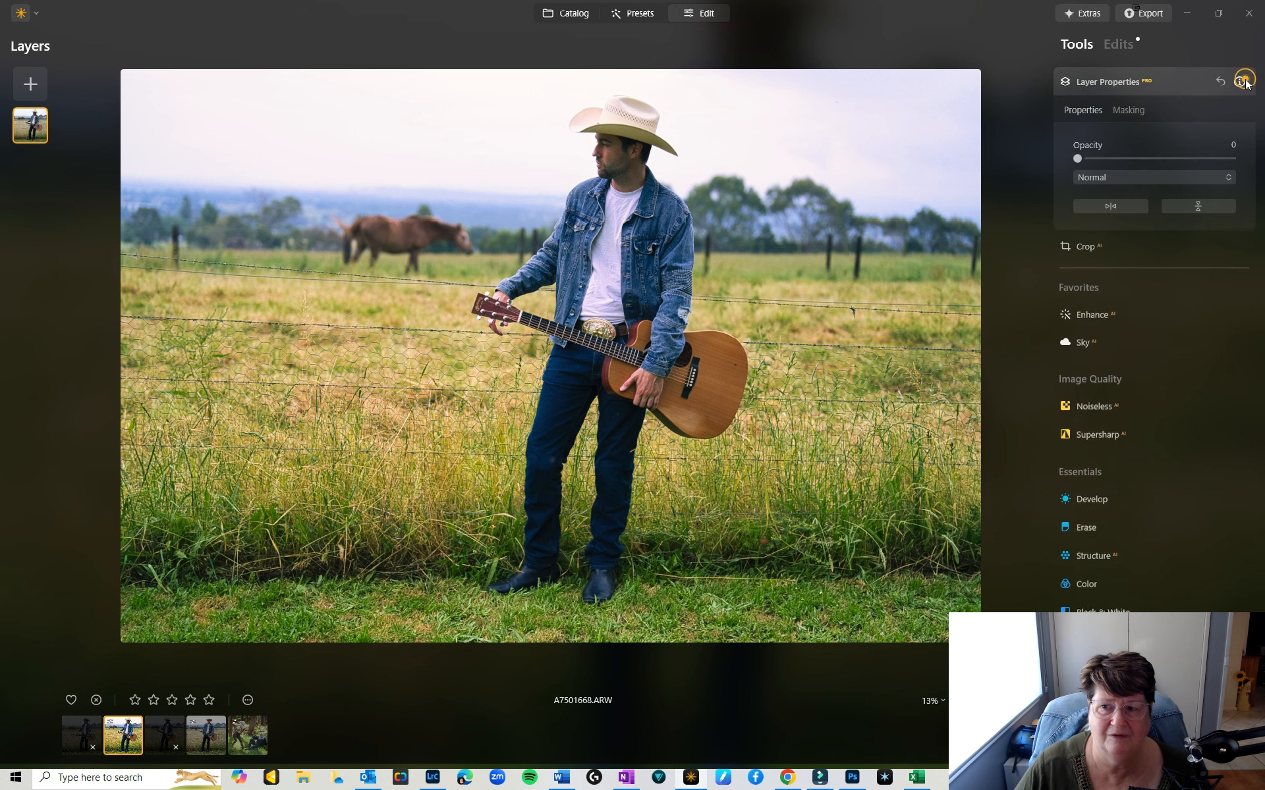
{"action": "left_click", "coordinate": [1128, 110]}
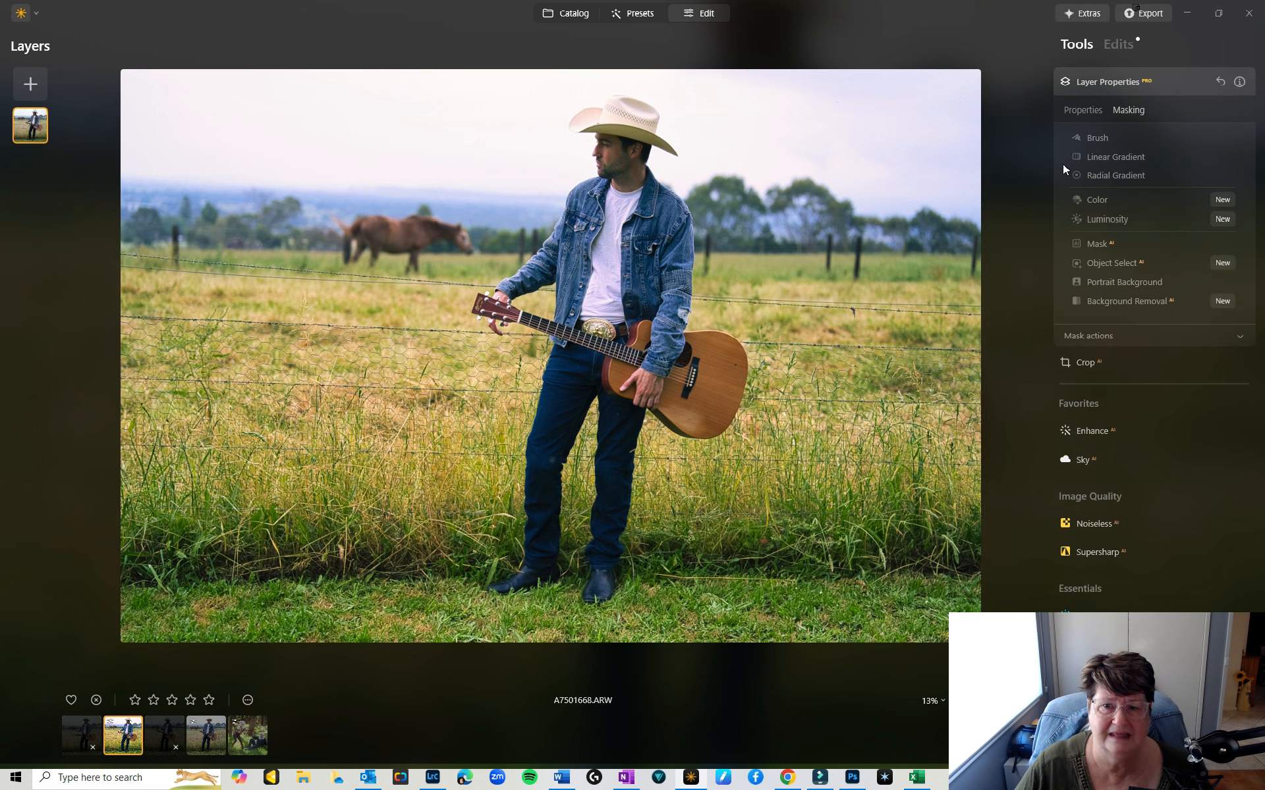
{"action": "left_click", "coordinate": [1080, 43]}
{"action": "left_click", "coordinate": [1219, 80]}
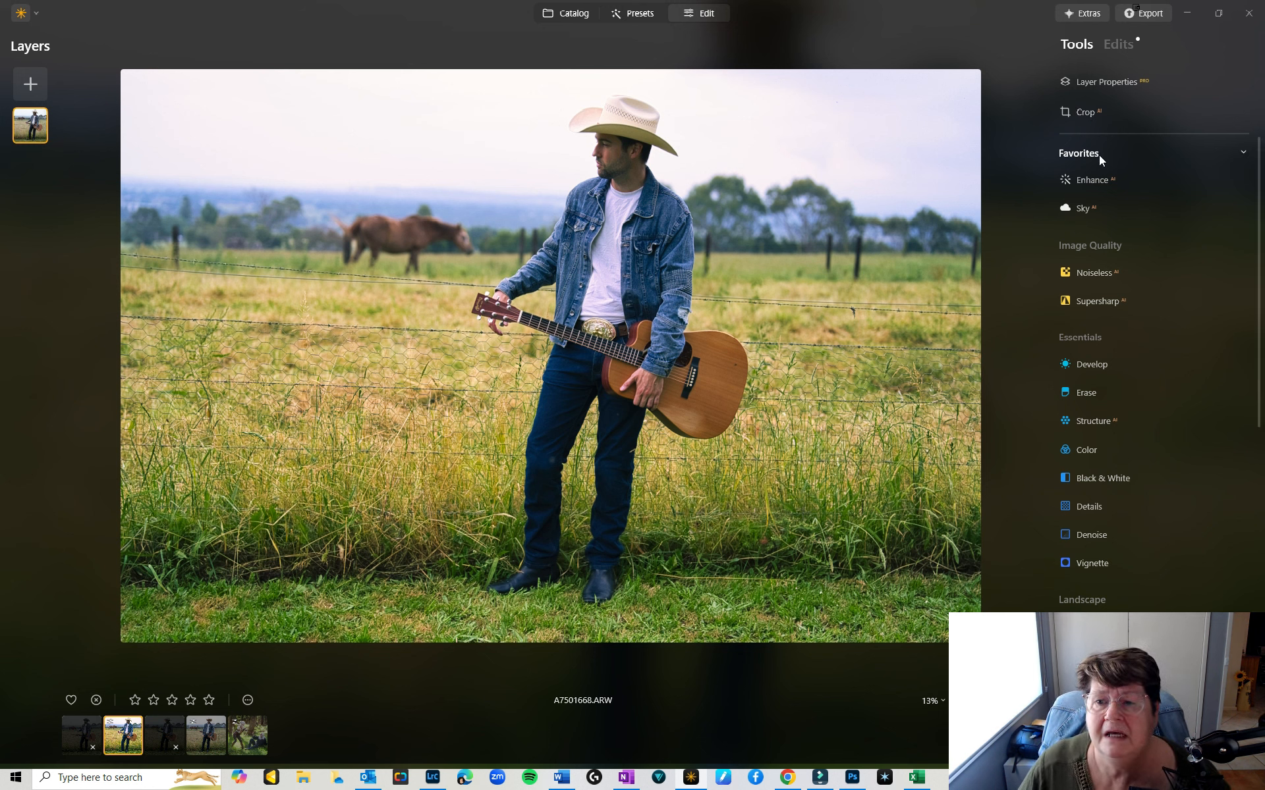
Enhance the photo with Enhance AI, setting Accent to 11 and Sky Enhancer to 54
{"action": "left_click", "coordinate": [1094, 183]}
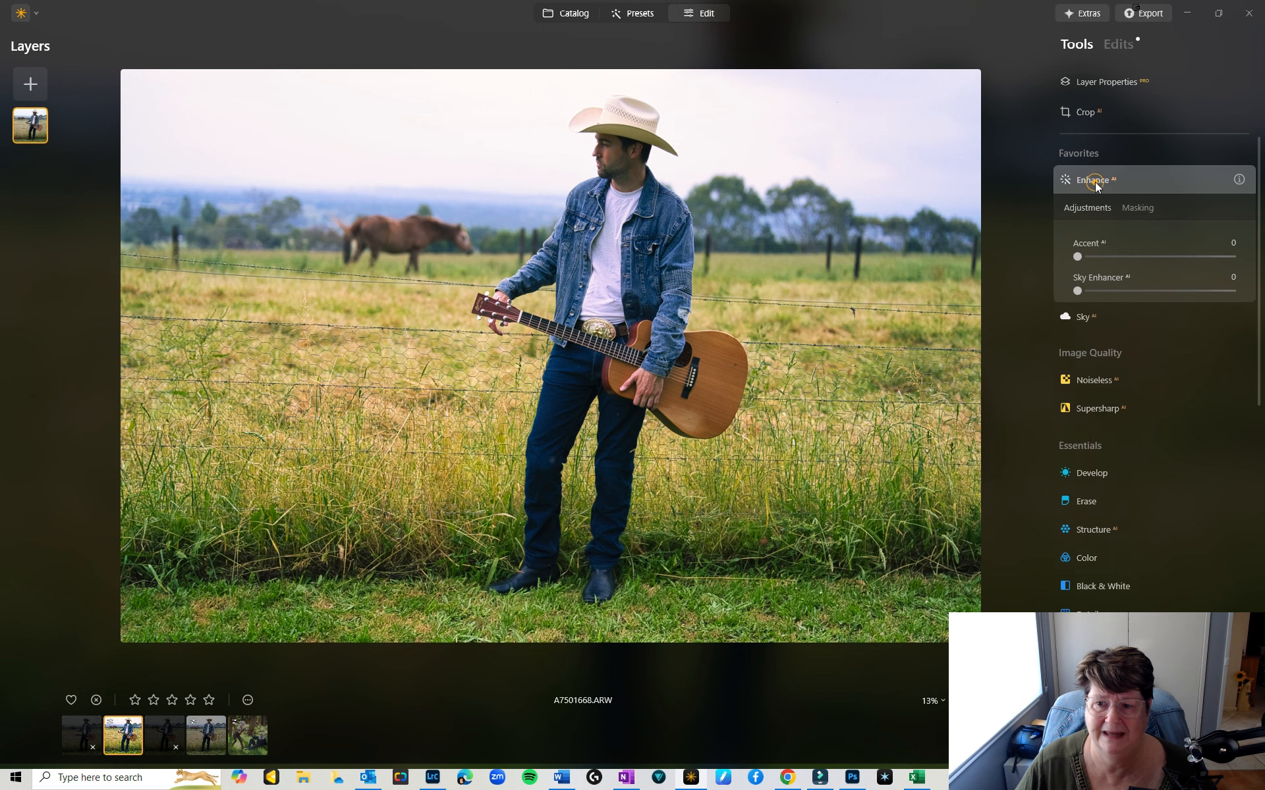
{"action": "left_click_drag", "start_coordinate": [1077, 257], "coordinate": [1161, 291]}
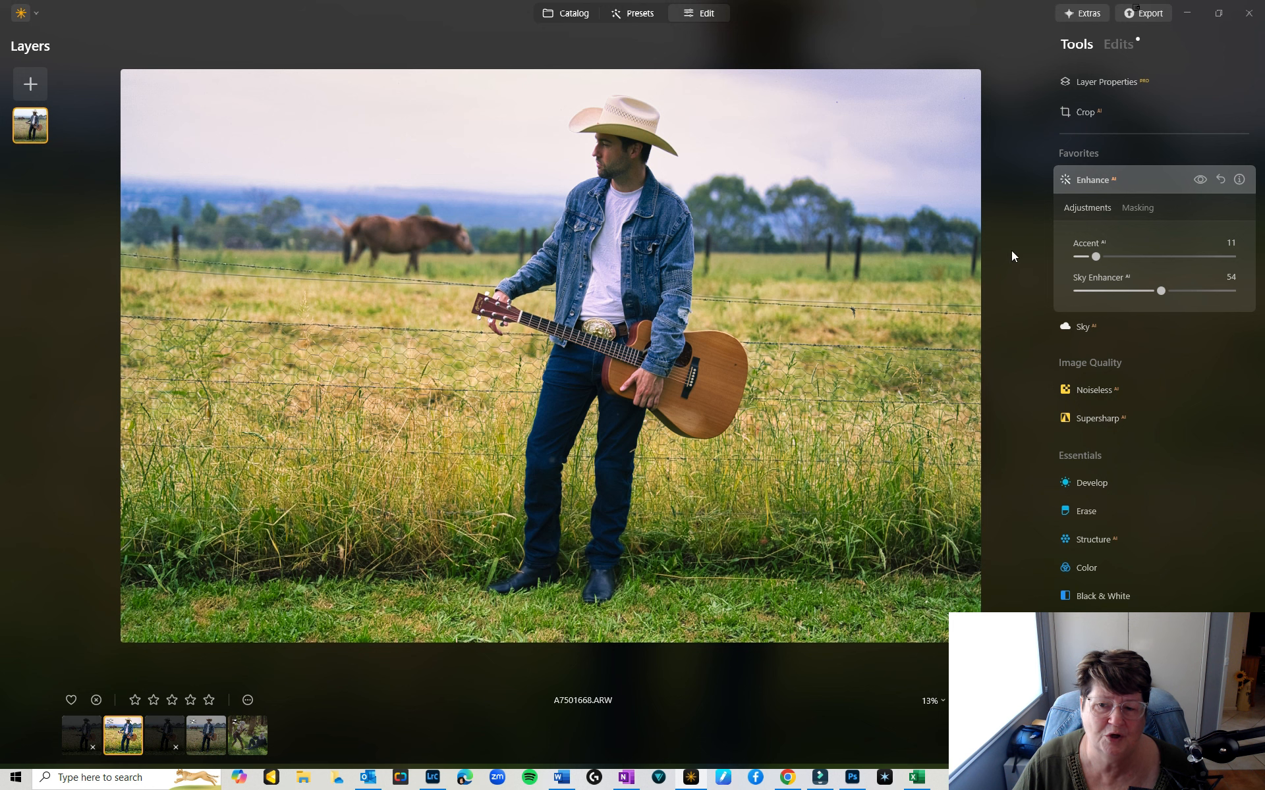
Replace the photo's sky with Bright Blue Sky 3 using Sky AI and check the edges around the man's face at 100%
{"action": "left_click", "coordinate": [1081, 328]}
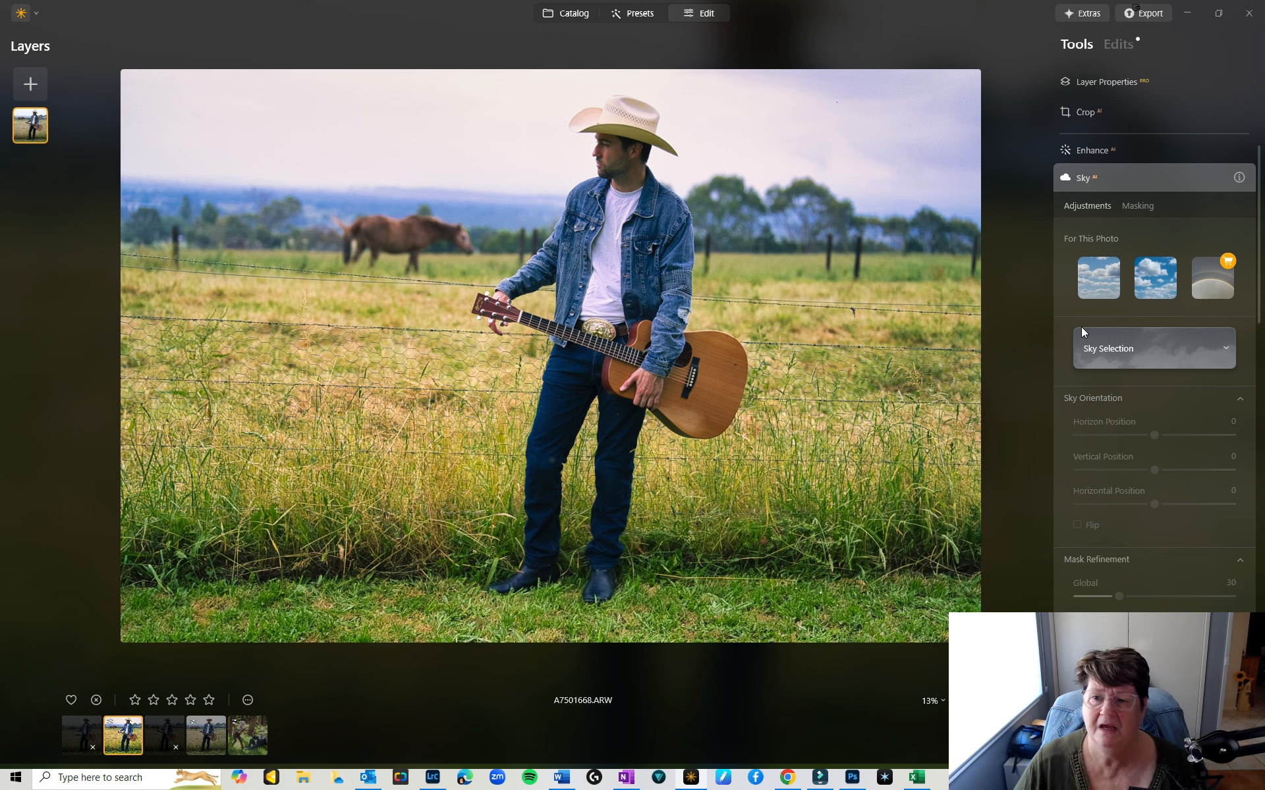
{"action": "left_click", "coordinate": [1091, 277]}
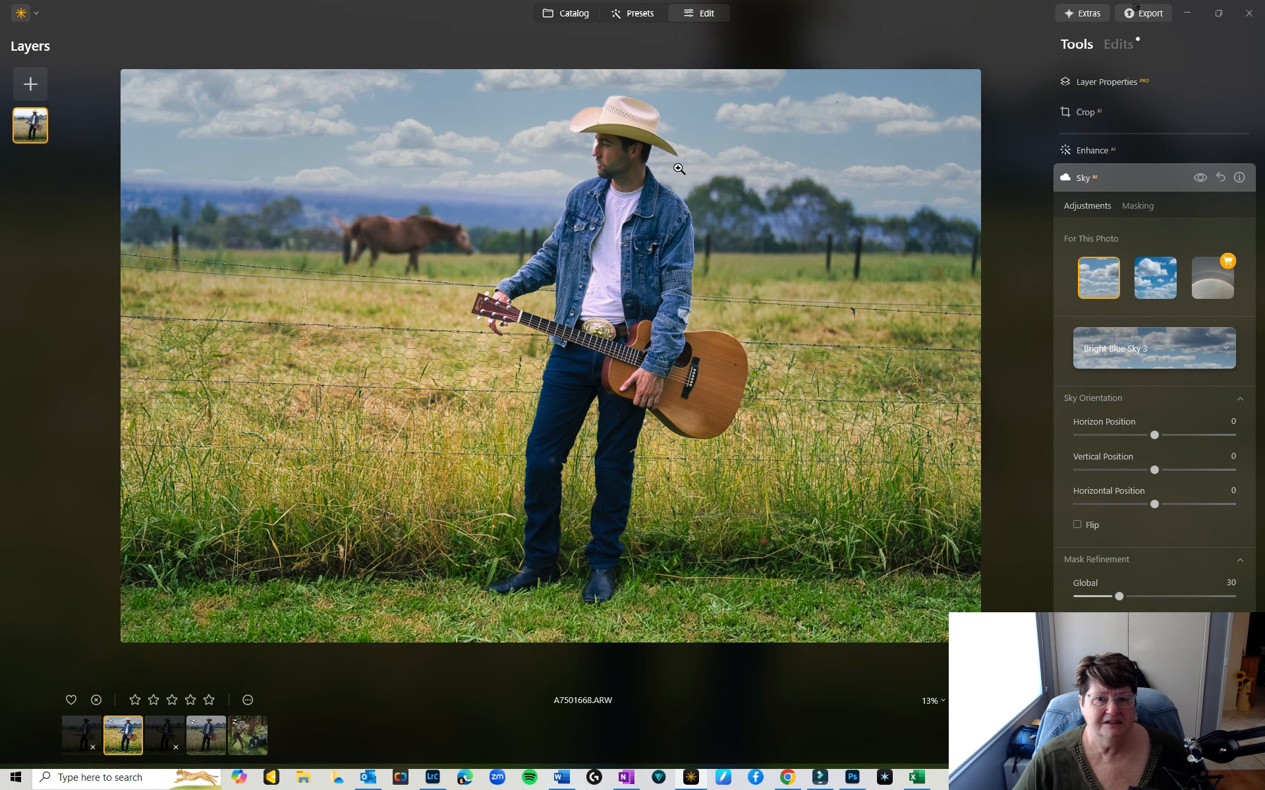
{"action": "left_click", "coordinate": [593, 141]}
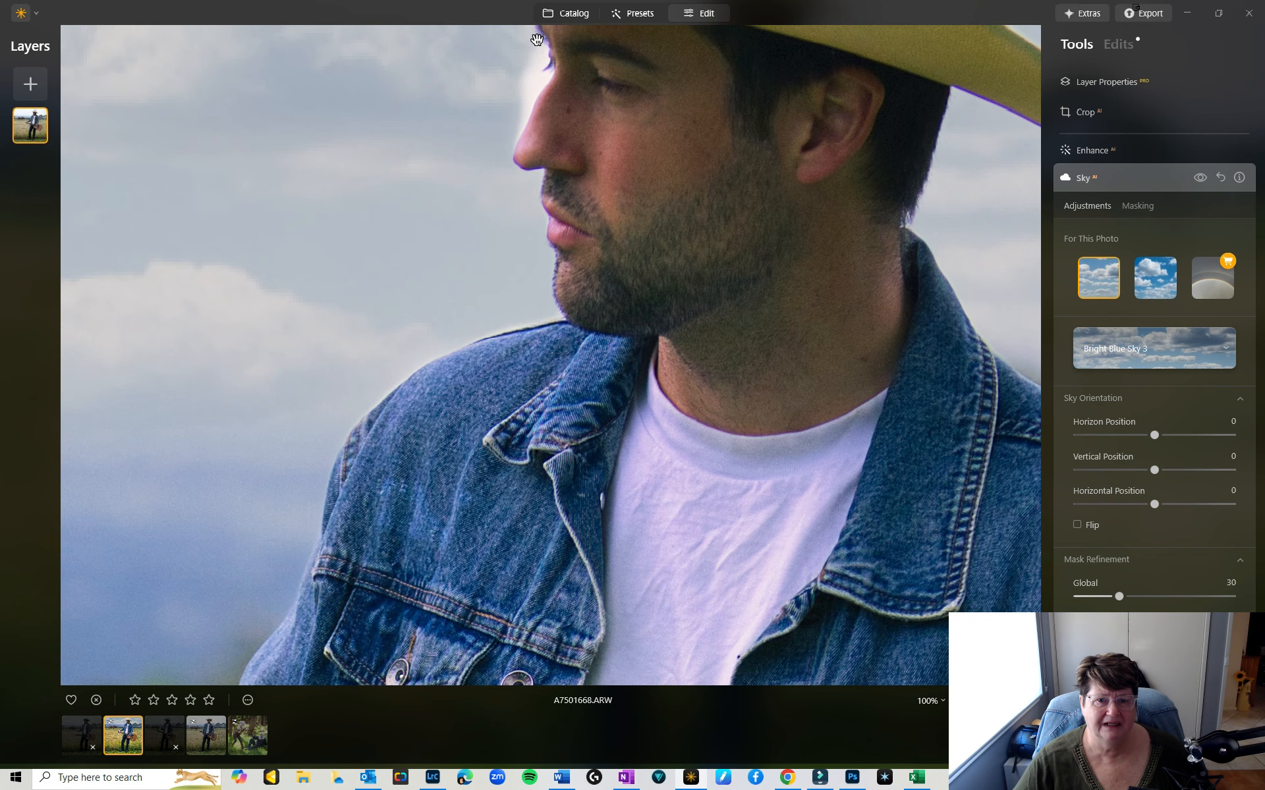
Try refining the replacement sky around the man's face by painting its mask with a brush of size 52
{"action": "left_click_drag", "start_coordinate": [567, 90], "coordinate": [578, 145]}
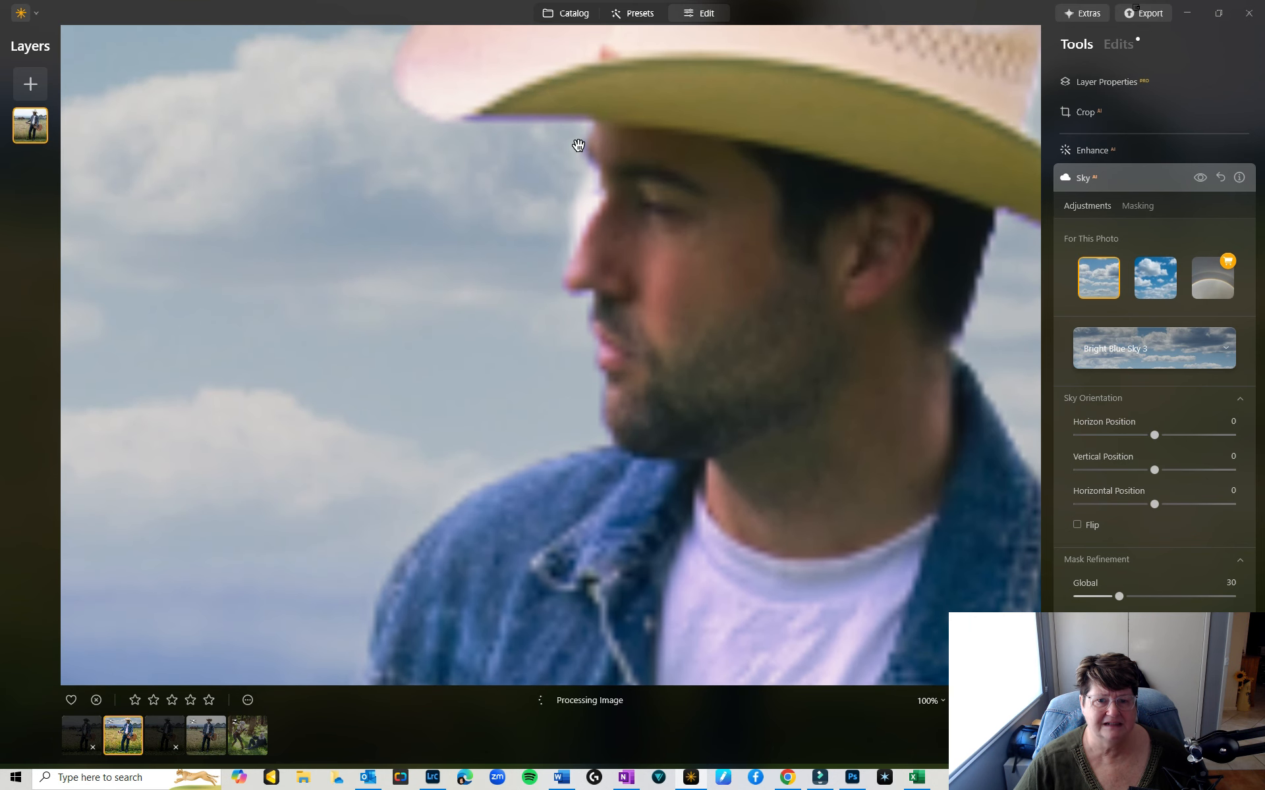
{"action": "left_click_drag", "start_coordinate": [593, 211], "coordinate": [551, 248]}
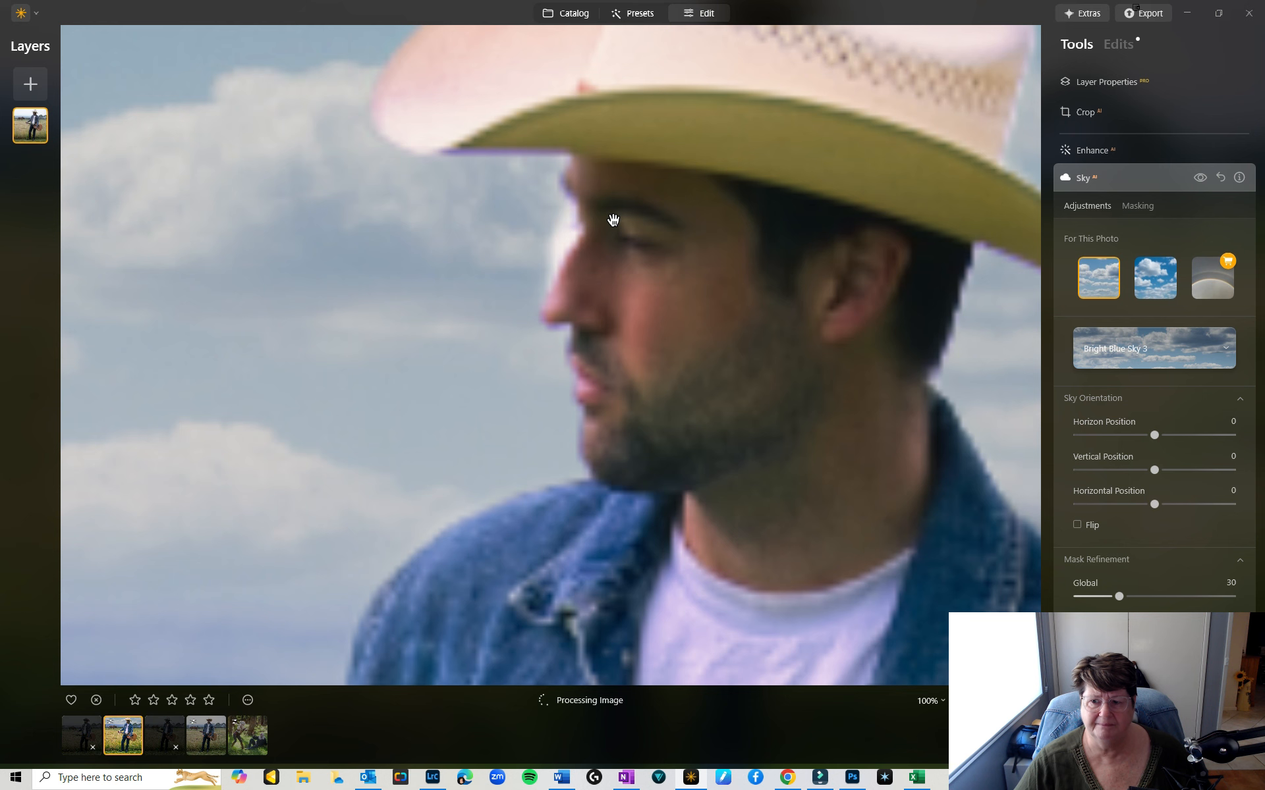
{"action": "left_click", "coordinate": [1137, 206]}
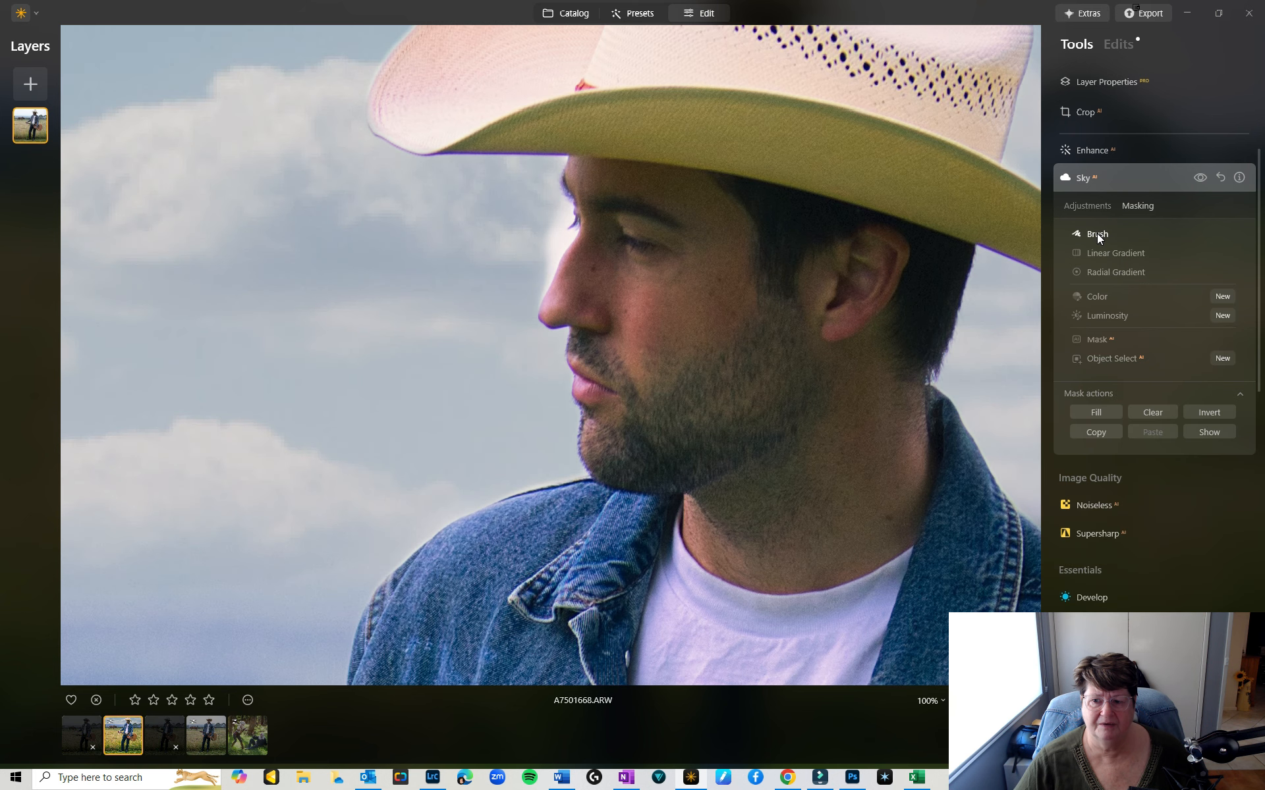
{"action": "left_click", "coordinate": [1096, 233]}
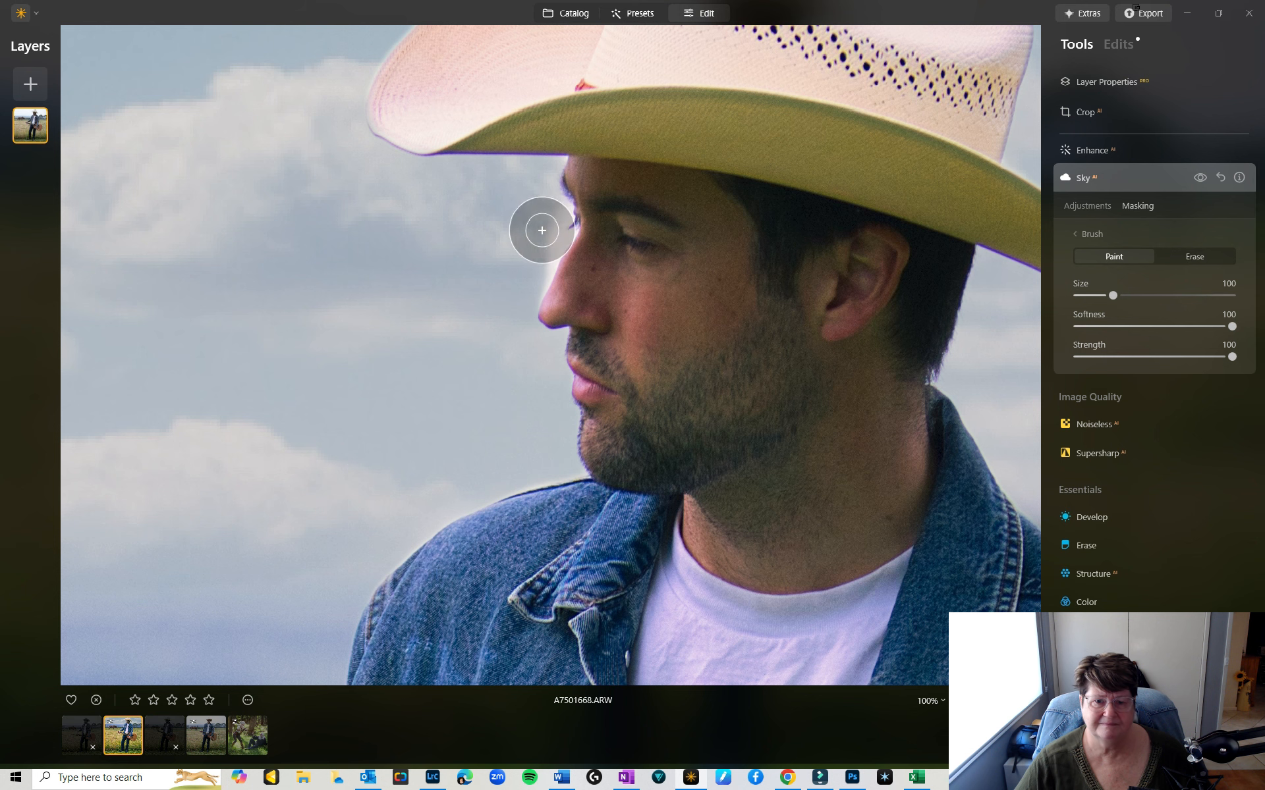
{"action": "scroll", "coordinate": [543, 221], "scroll_direction": "down", "scroll_amount": 6}
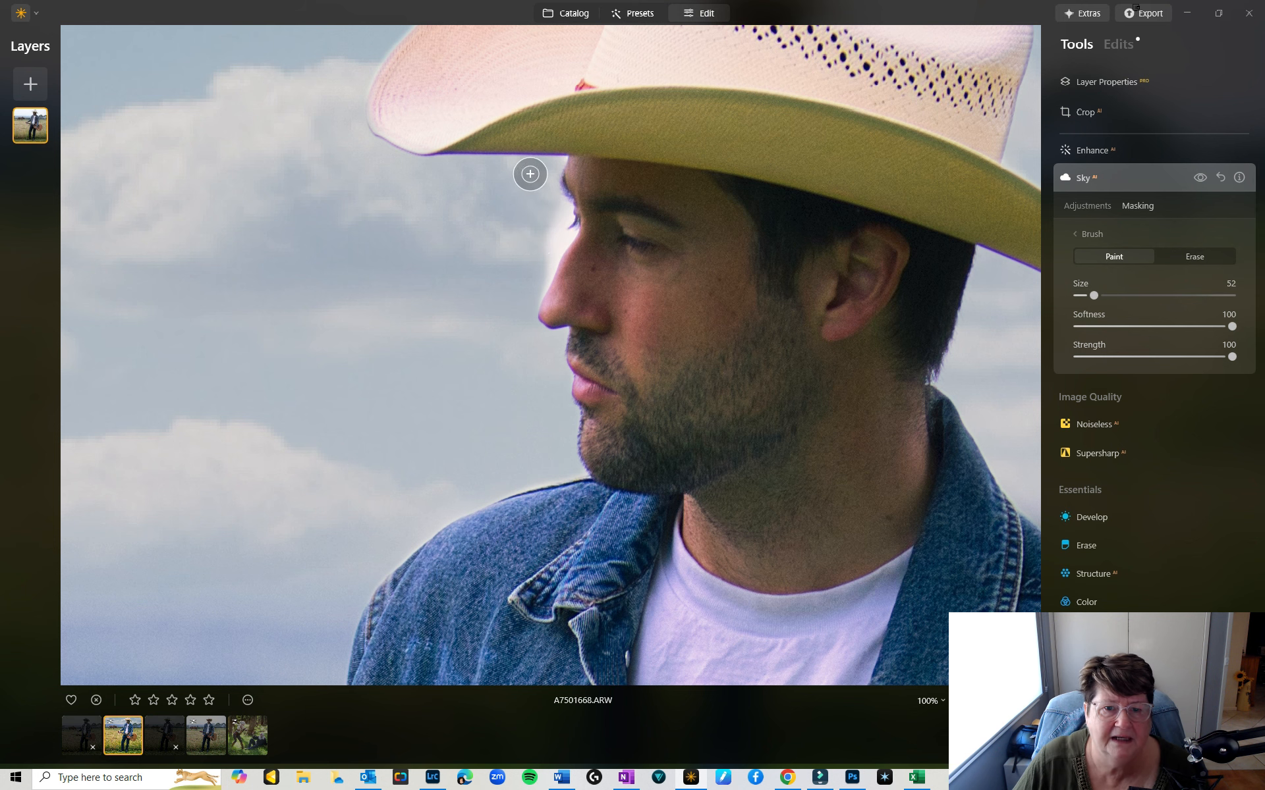
{"action": "mouse_move", "coordinate": [556, 184]}
{"action": "left_mouse_down"}
{"action": "mouse_move", "coordinate": [572, 227]}
{"action": "mouse_move", "coordinate": [544, 271]}
{"action": "left_mouse_up"}
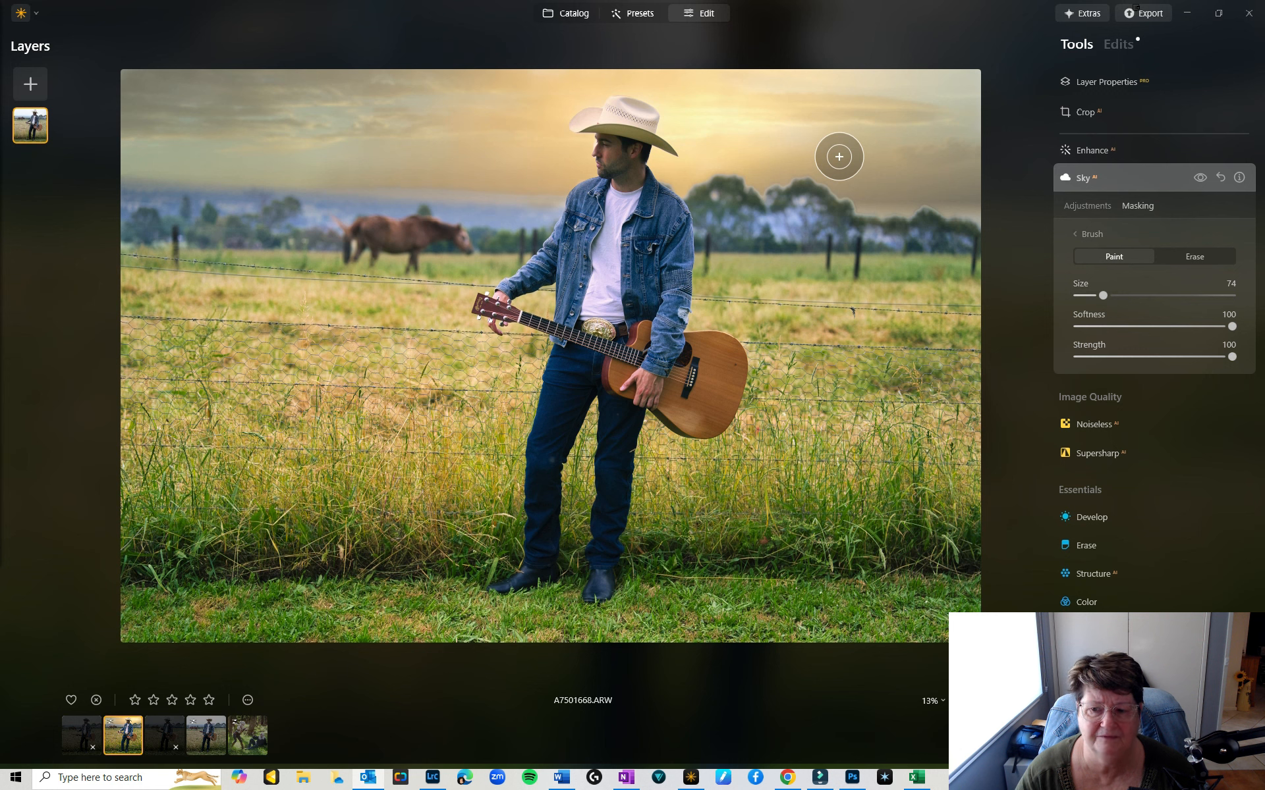
Inspect the sunset sky's edges around the man's face at 100% and compare the edited photo with the original
{"action": "left_click", "coordinate": [1124, 239]}
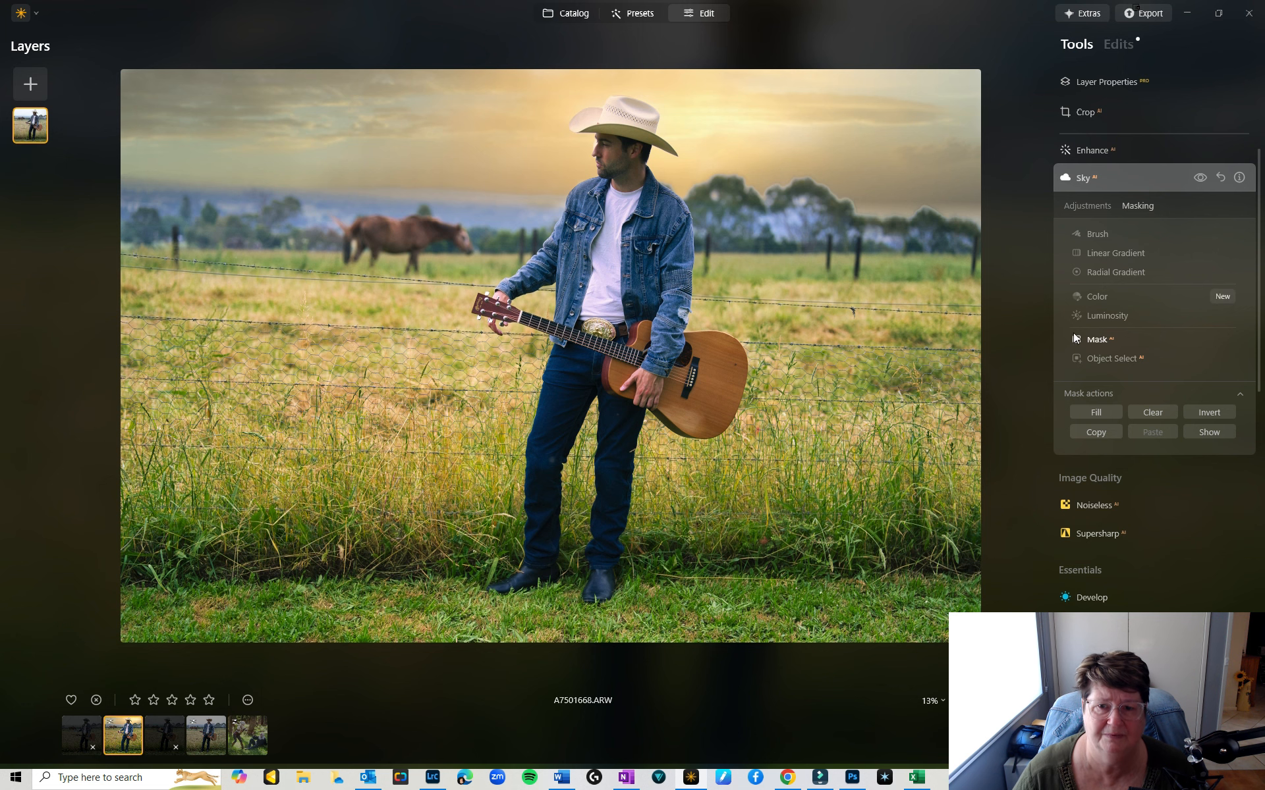
{"action": "left_click", "coordinate": [601, 122]}
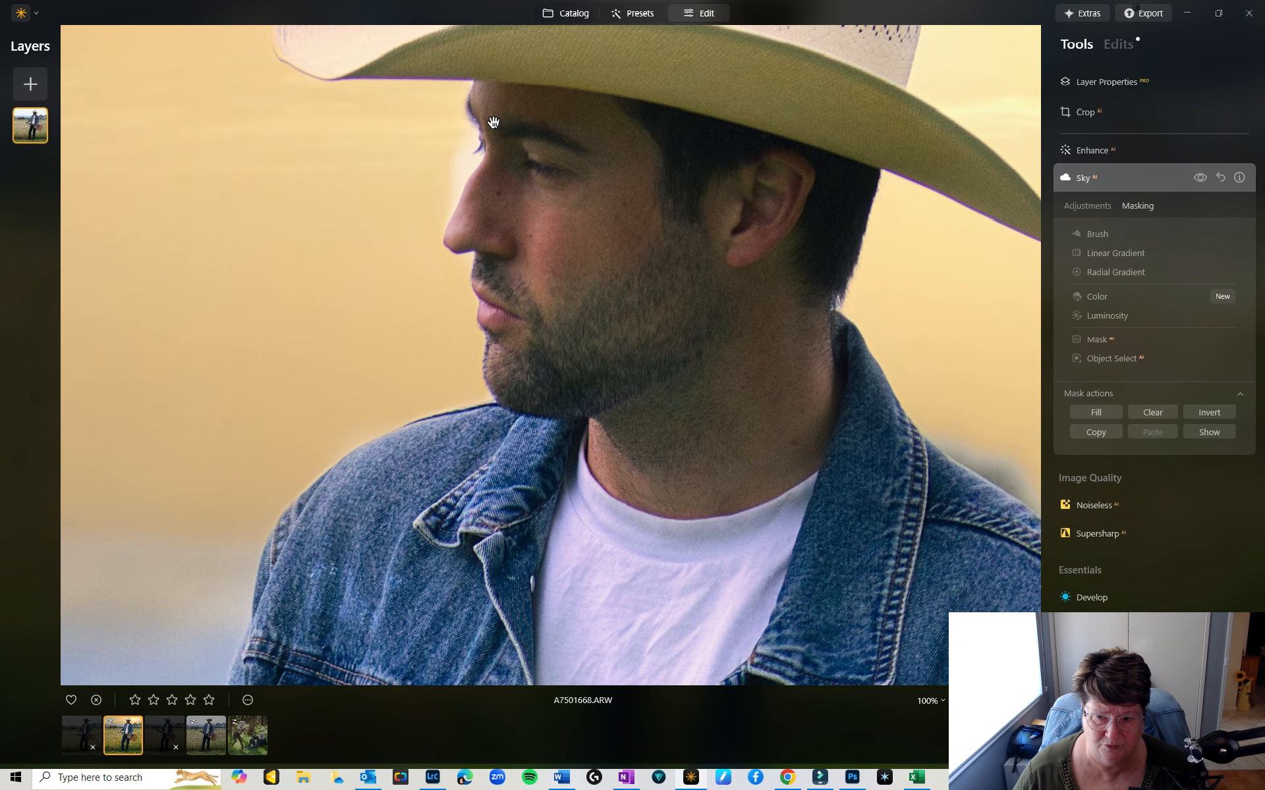
{"action": "left_click", "coordinate": [549, 210]}
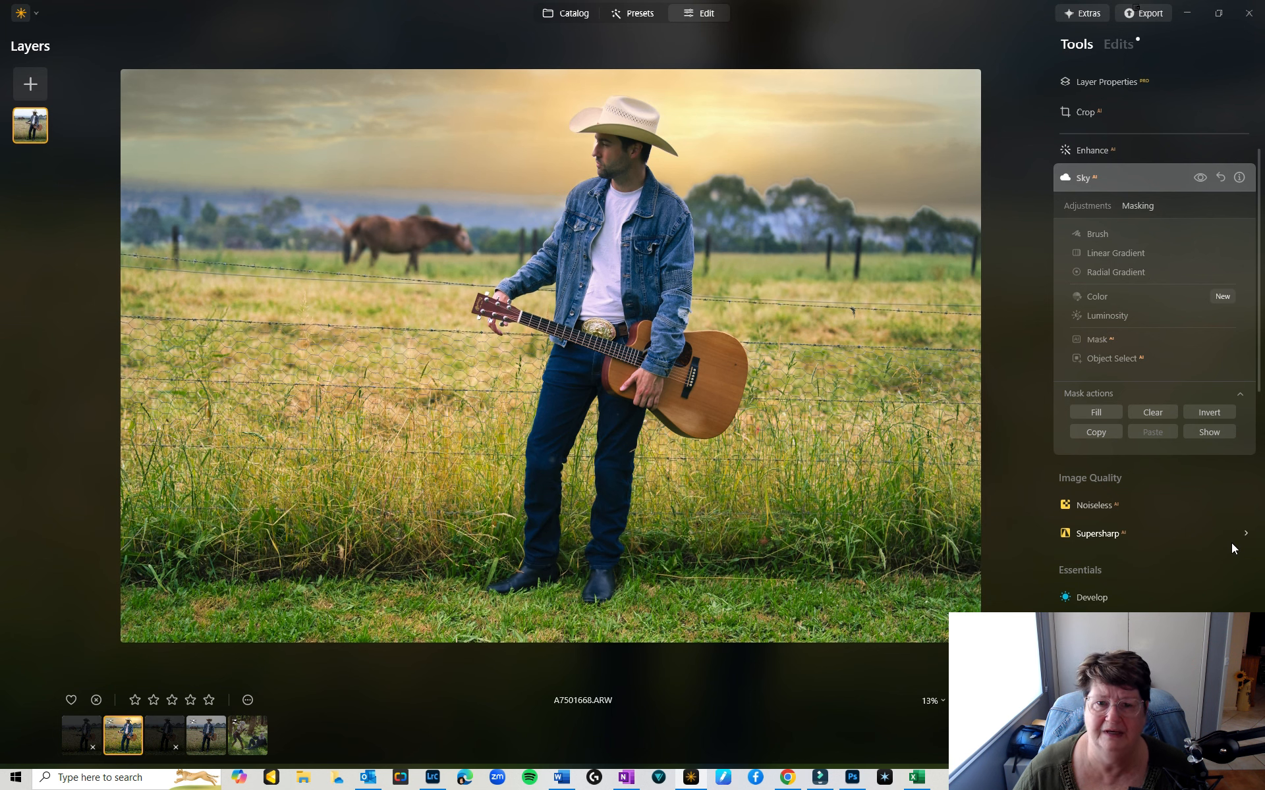
{"action": "scroll", "coordinate": [1231, 543], "scroll_direction": "down", "scroll_amount": 6}
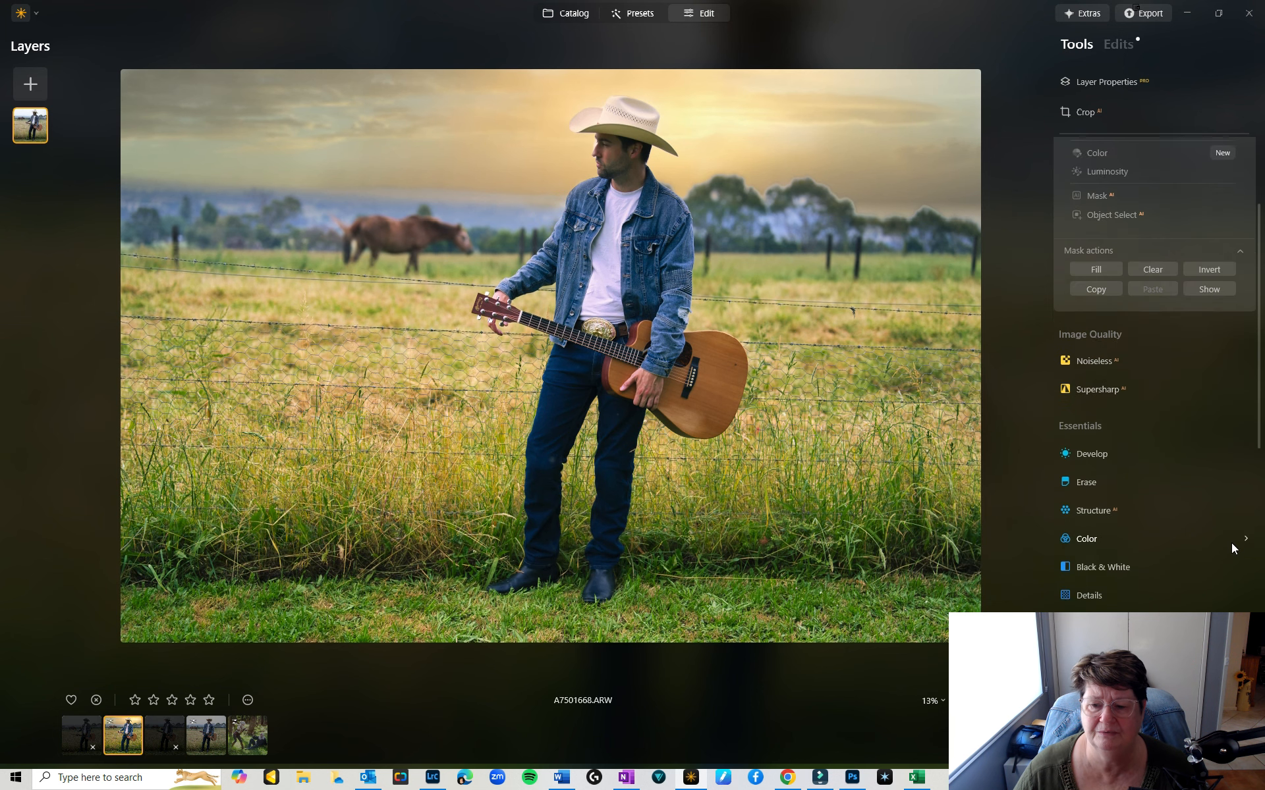
{"action": "scroll", "coordinate": [1231, 543], "scroll_direction": "up", "scroll_amount": 6}
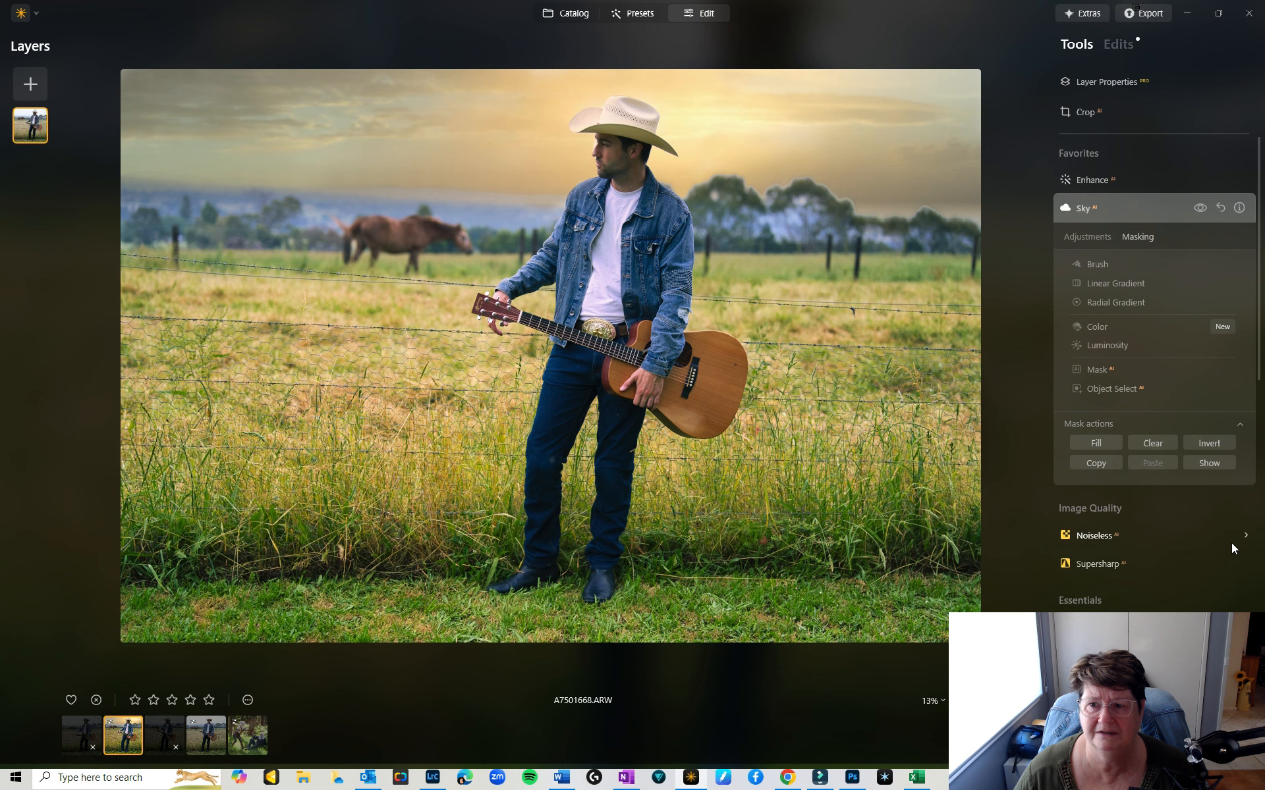
{"action": "left_click", "coordinate": [1116, 45]}
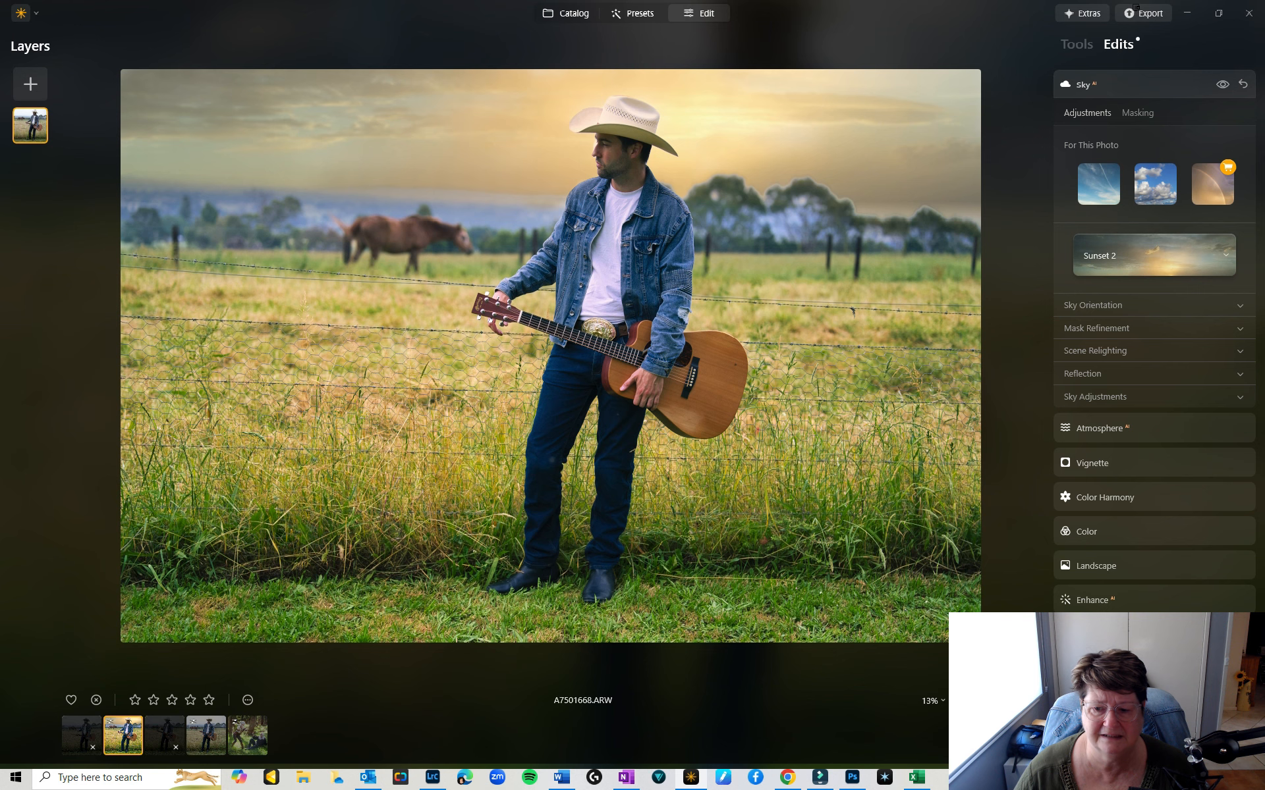
{"action": "left_click", "coordinate": [982, 700]}
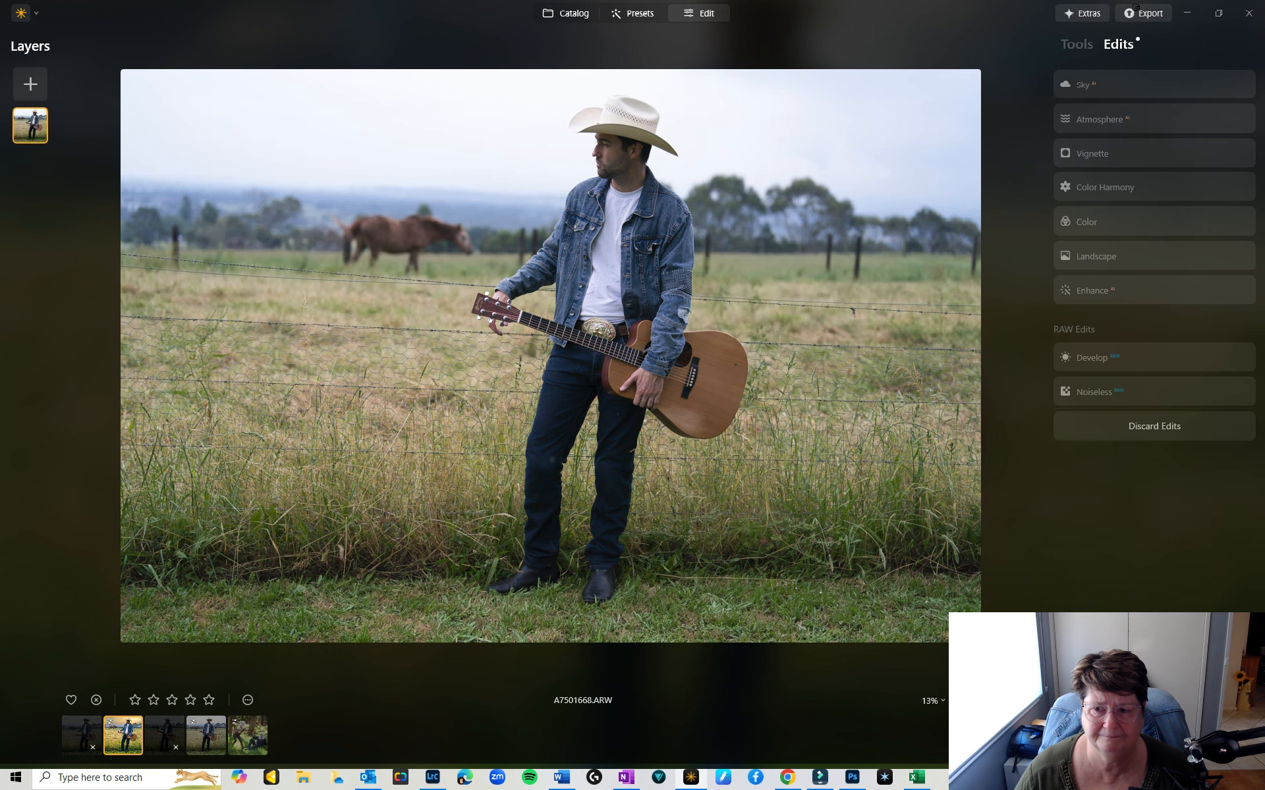
Reapply the Sunset preset from the Easy Landscapes collection at a strength of 100 and return to editing the photo
{"action": "left_click", "coordinate": [637, 13]}
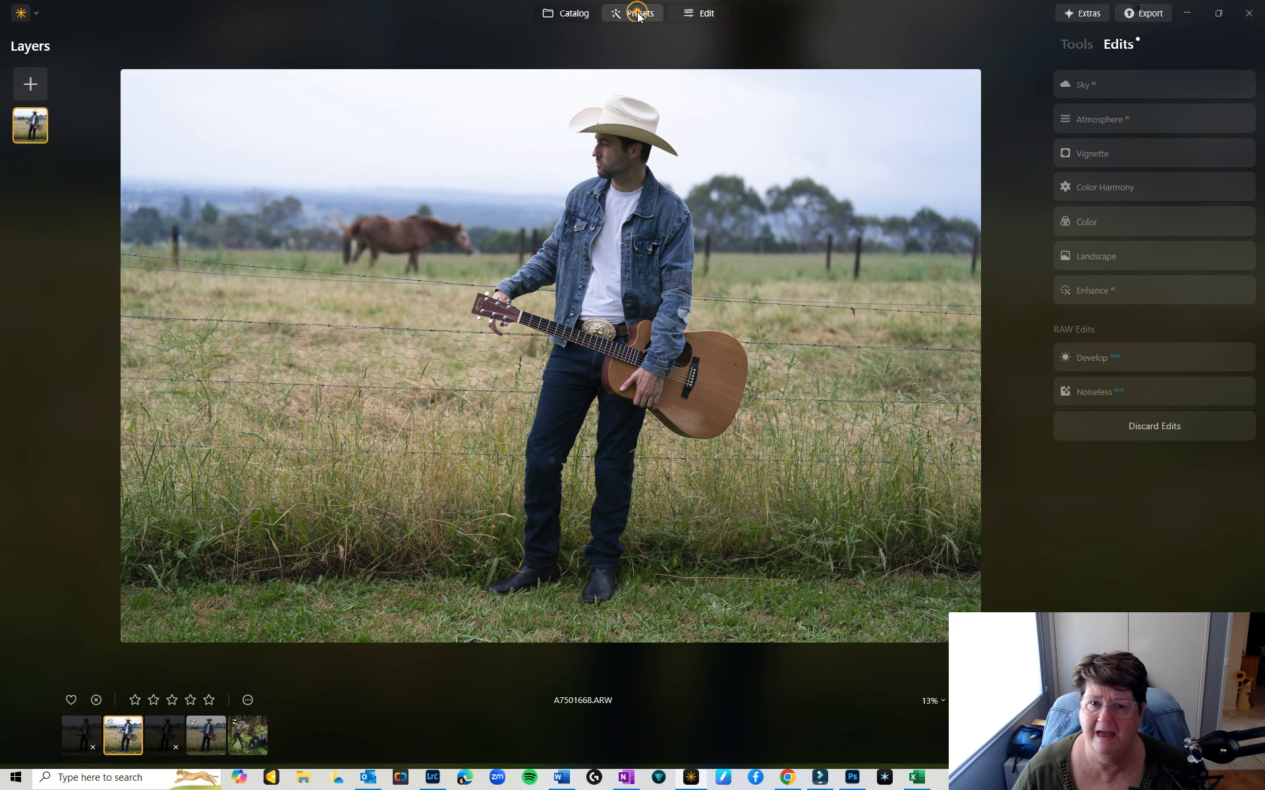
{"action": "left_click", "coordinate": [1127, 262]}
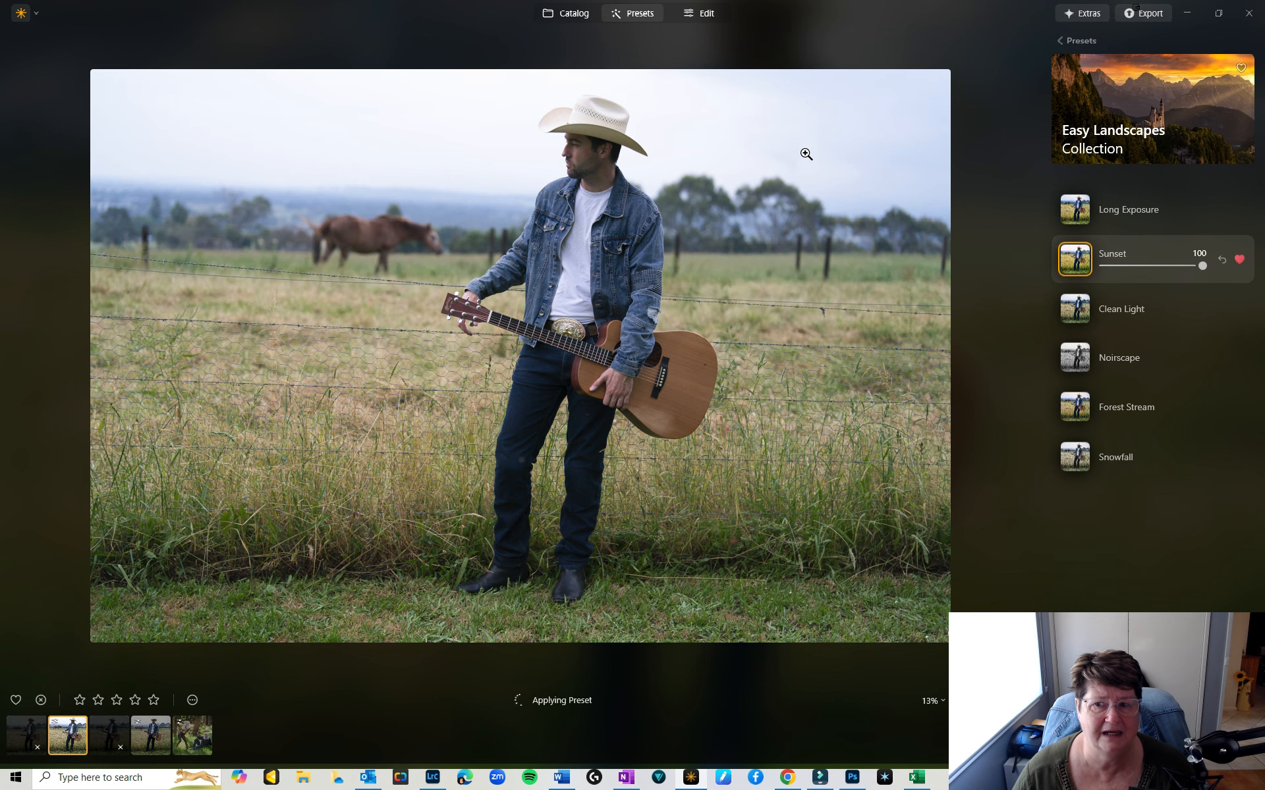
{"action": "left_click", "coordinate": [711, 15]}
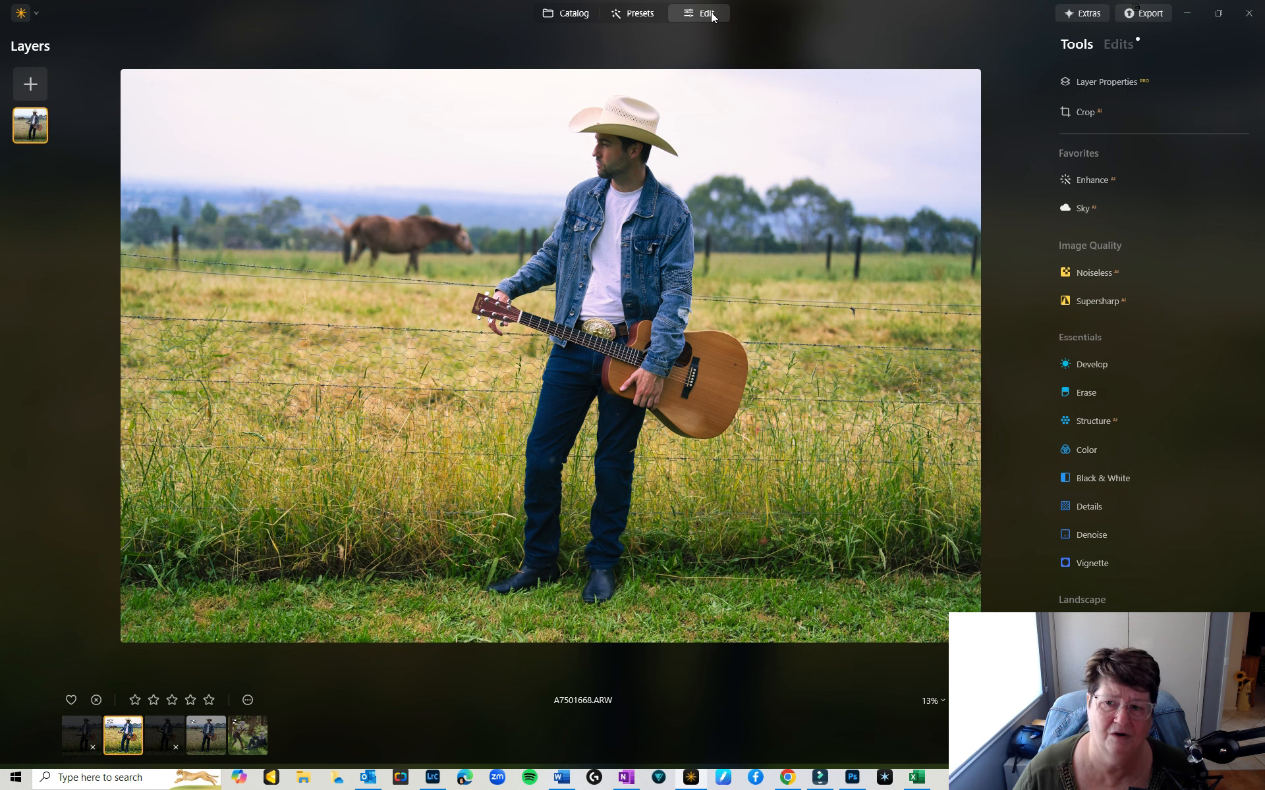
Enhance the photo with Enhance AI, setting both Accent and Sky Enhancer to 23
{"action": "left_click", "coordinate": [1084, 180]}
{"action": "left_click_drag", "start_coordinate": [1081, 257], "coordinate": [1113, 291]}
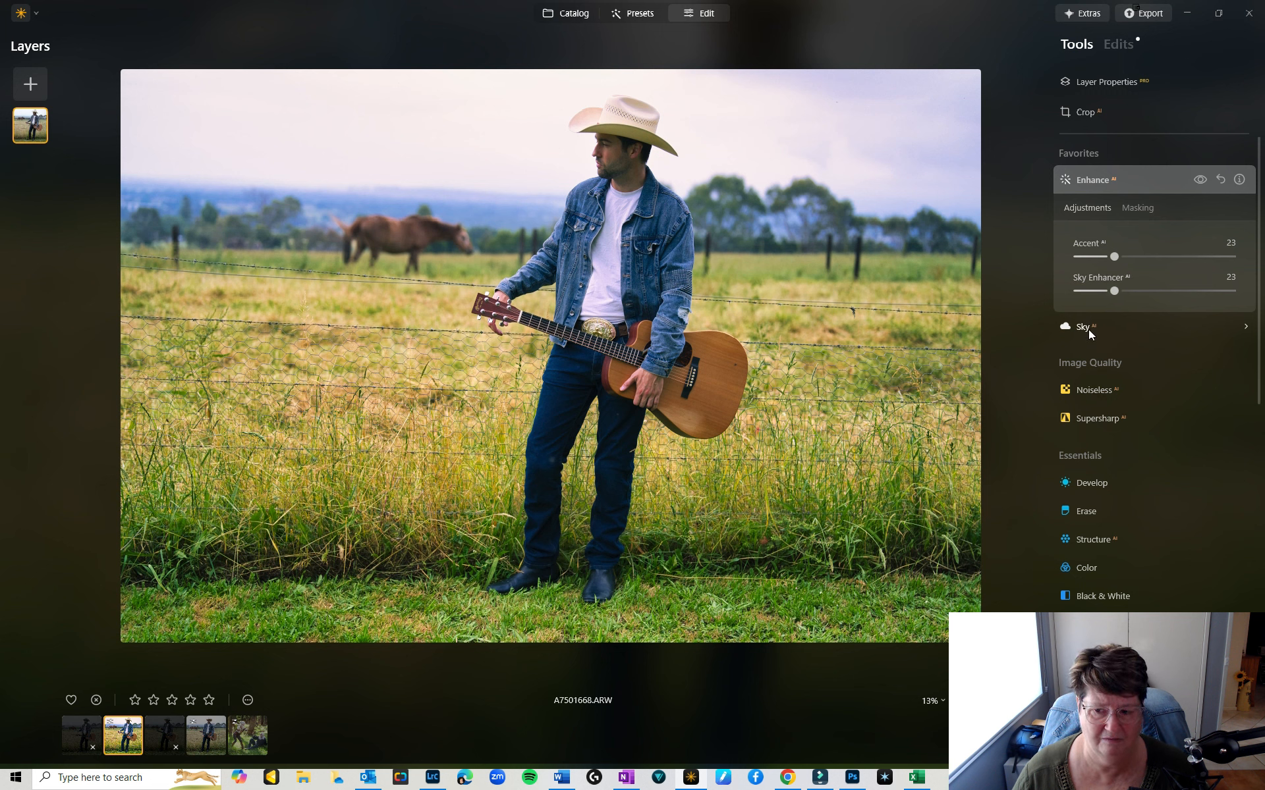
Set Luminosity Denoise to 11 and Color Denoise to 9, and lower the photo's Highlights in Develop to -25
{"action": "scroll", "coordinate": [1088, 329], "scroll_direction": "down", "scroll_amount": 3}
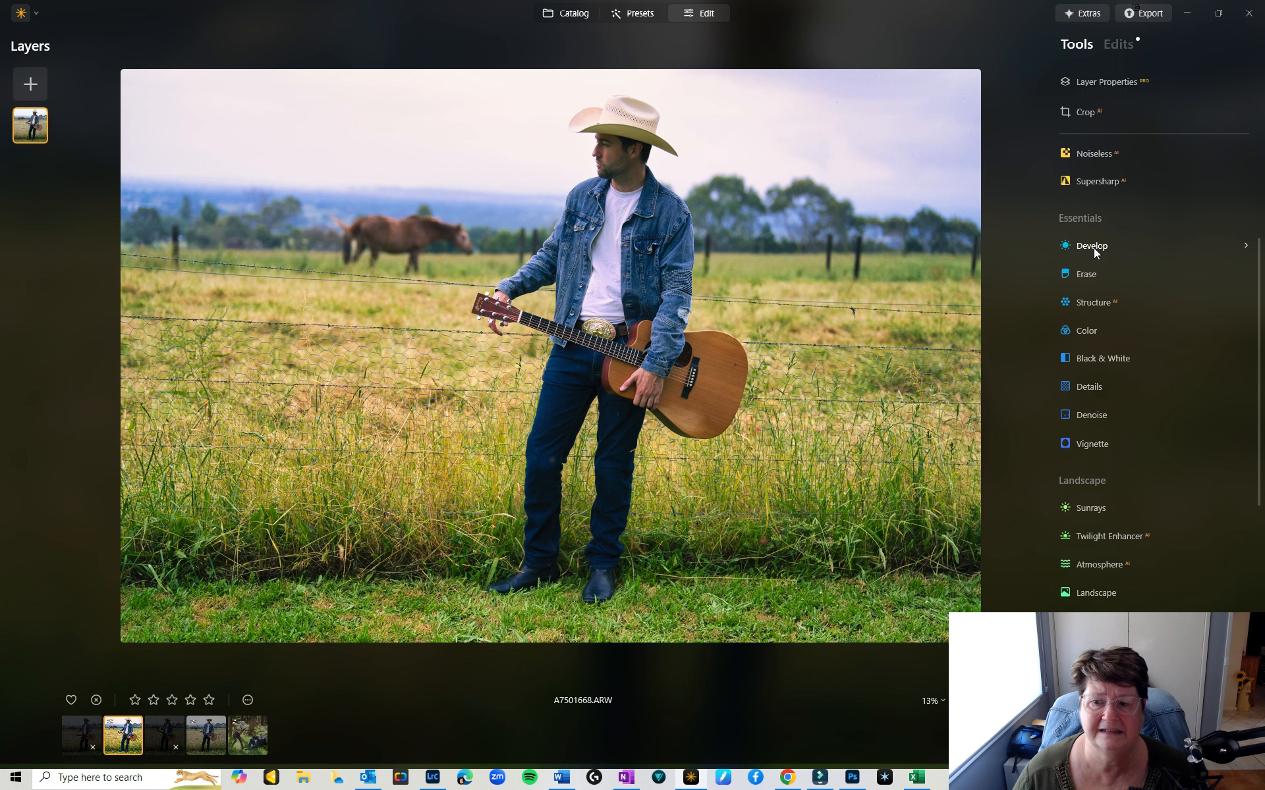
{"action": "left_click", "coordinate": [1095, 414]}
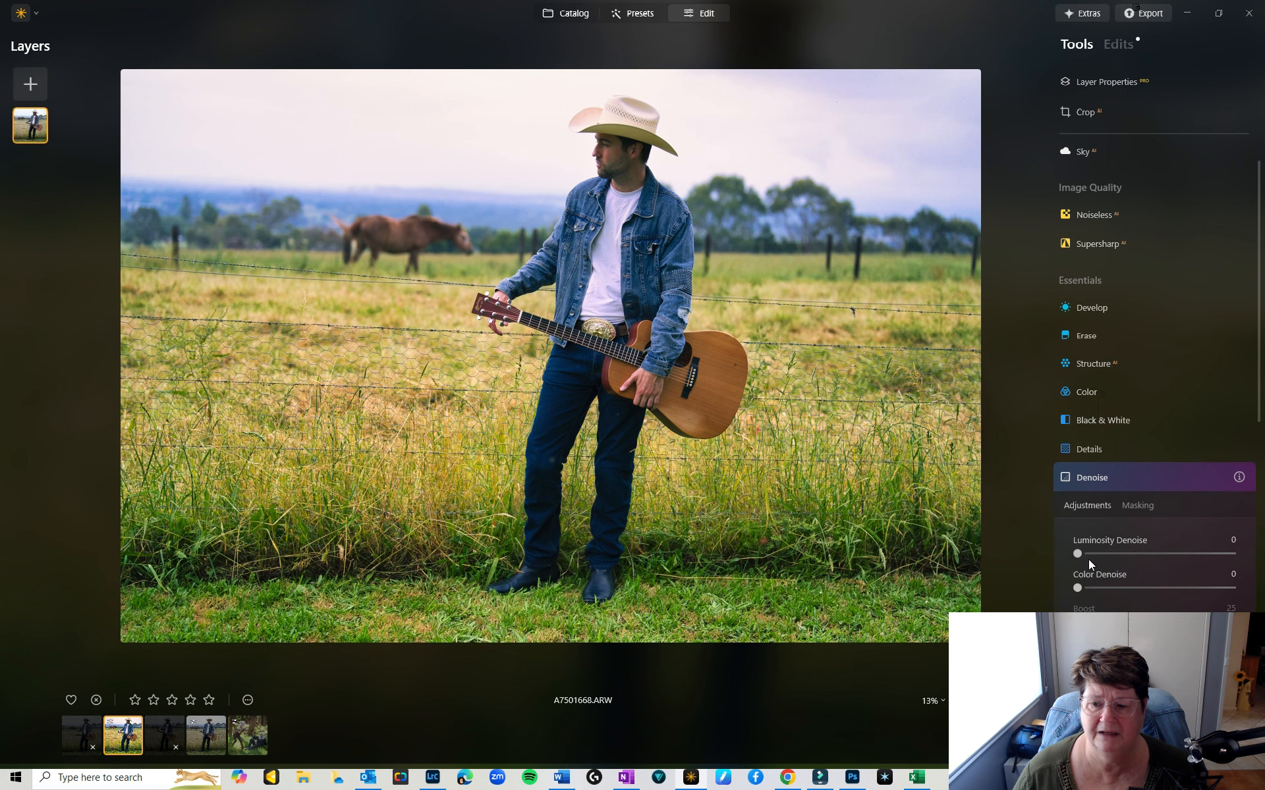
{"action": "left_click_drag", "start_coordinate": [1076, 553], "coordinate": [1093, 592]}
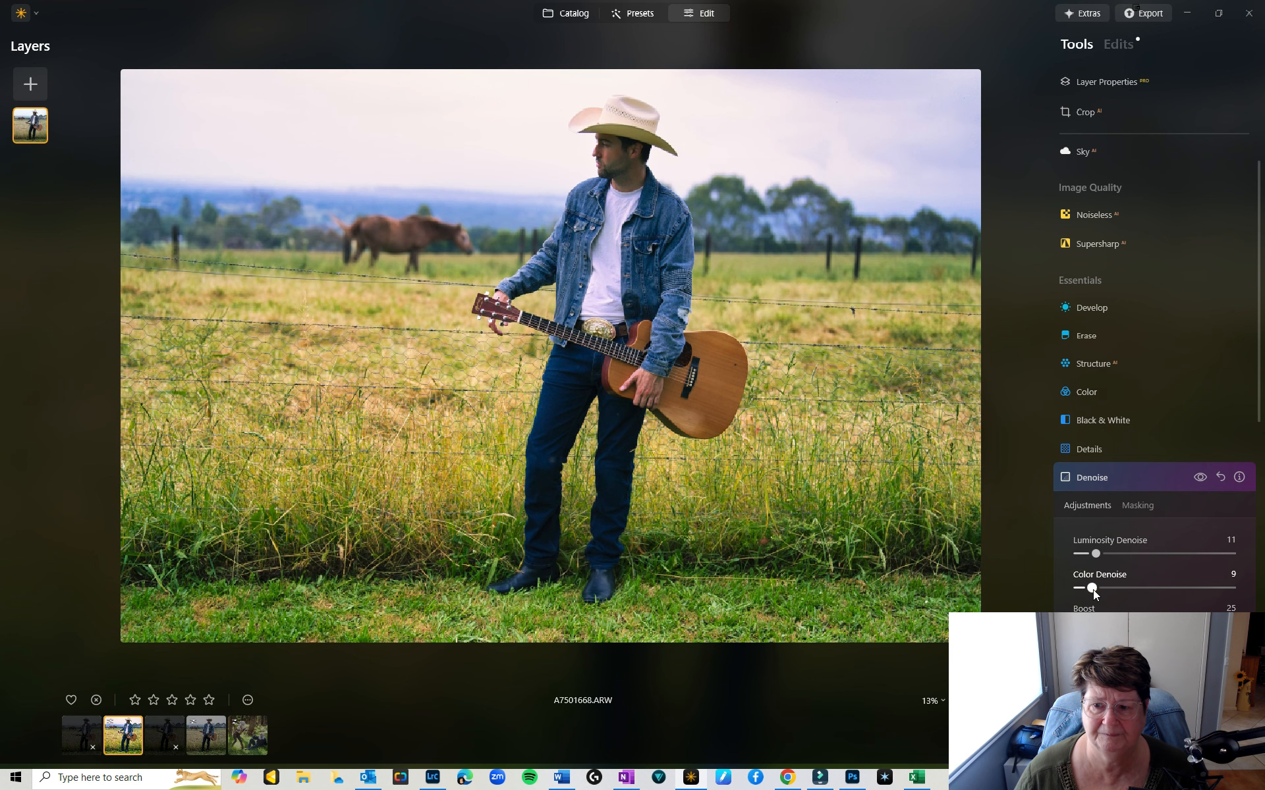
{"action": "left_click", "coordinate": [1083, 308]}
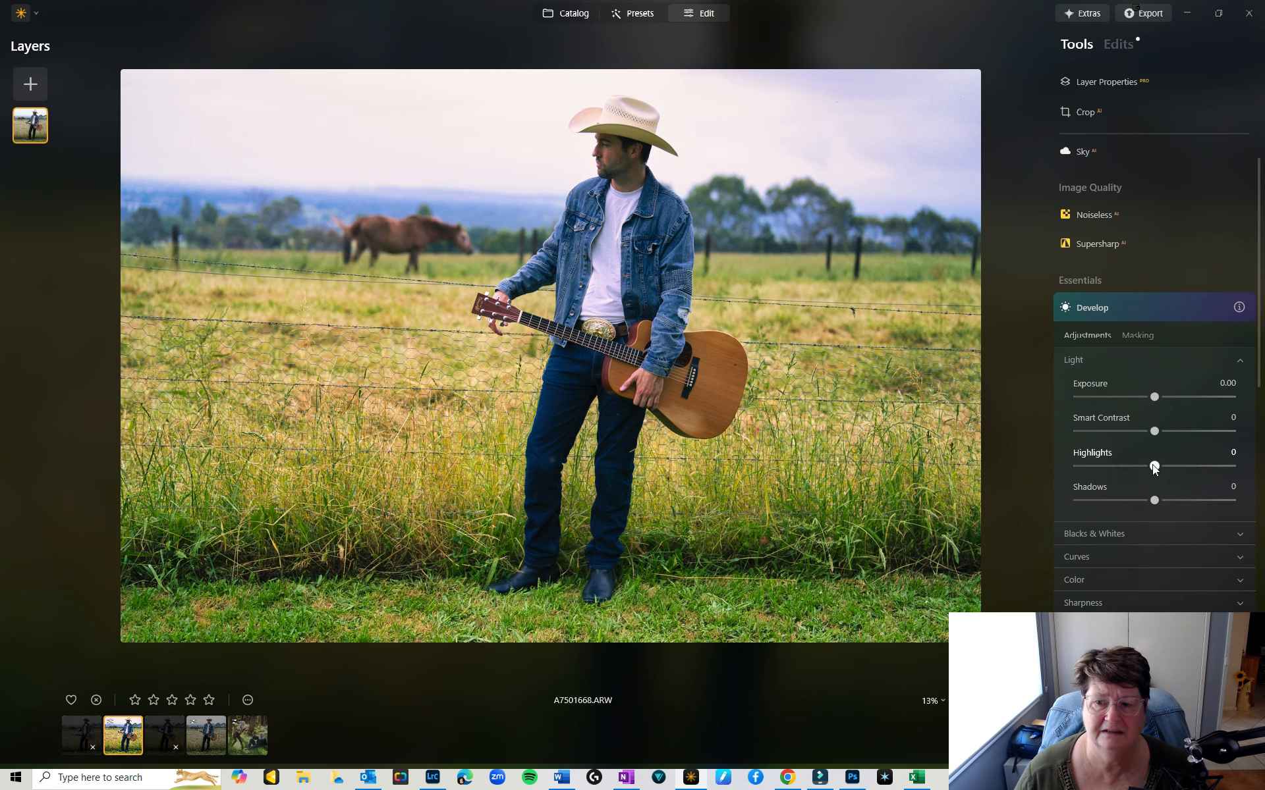
{"action": "mouse_move", "coordinate": [1152, 464]}
{"action": "left_mouse_down"}
{"action": "mouse_move", "coordinate": [1118, 464]}
{"action": "mouse_move", "coordinate": [1133, 465]}
{"action": "left_mouse_up"}
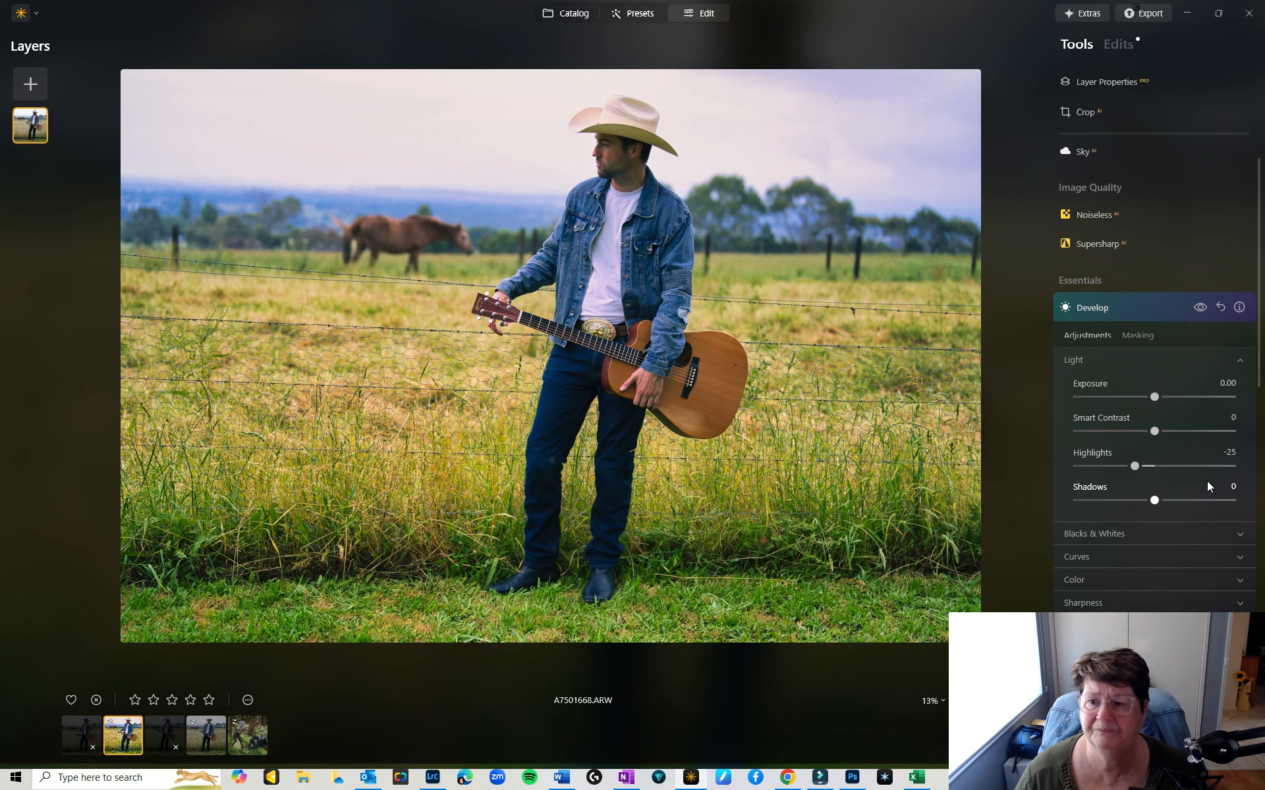
Try the Golden tone of Twilight Enhancer on the photo with the amount set to 22
{"action": "scroll", "coordinate": [1208, 486], "scroll_direction": "down", "scroll_amount": 7}
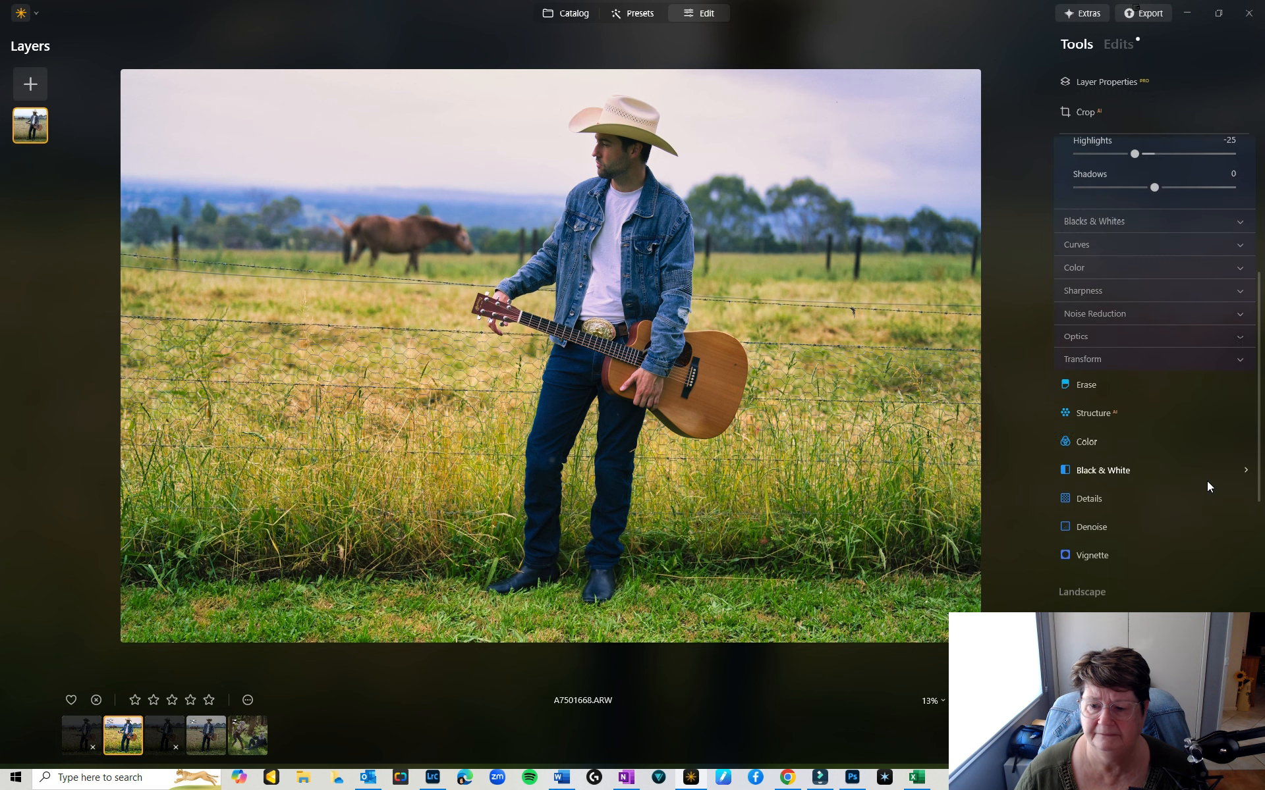
{"action": "scroll", "coordinate": [1207, 481], "scroll_direction": "down", "scroll_amount": 1}
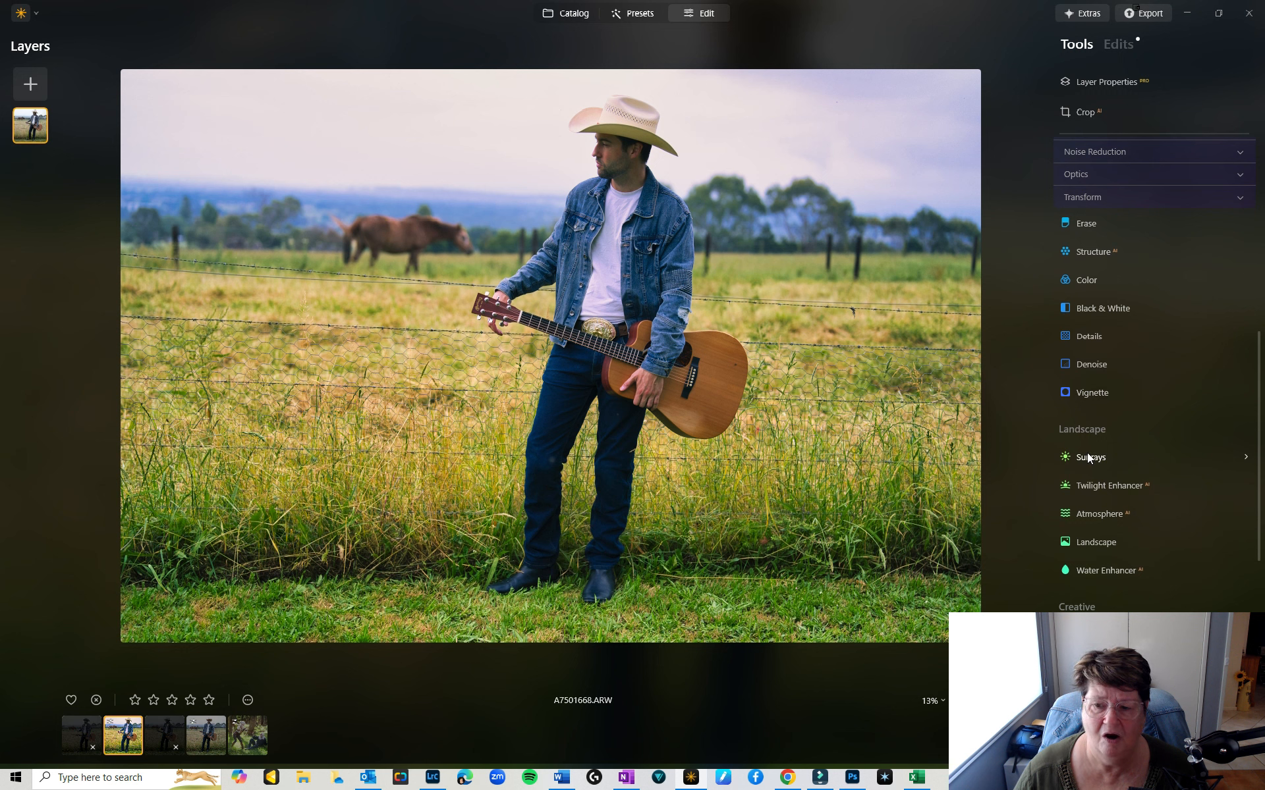
{"action": "left_click", "coordinate": [1095, 484]}
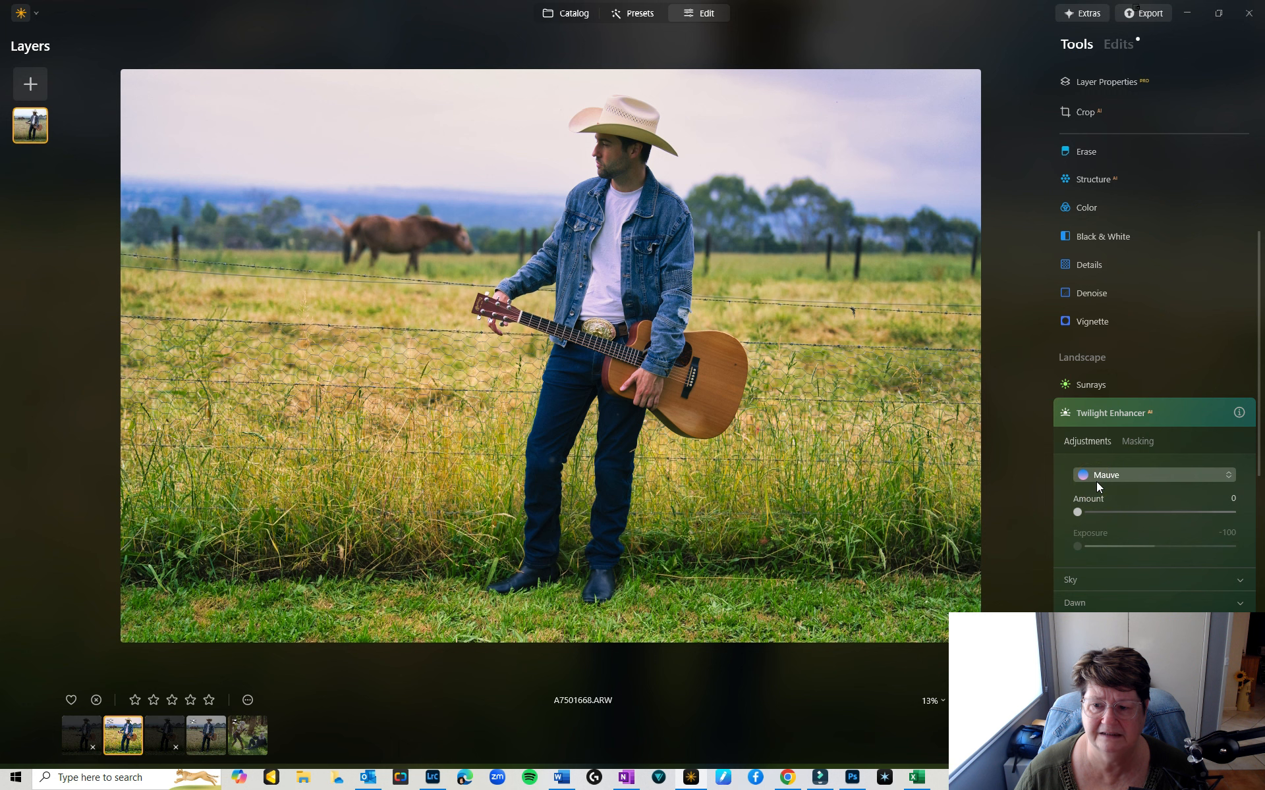
{"action": "left_click", "coordinate": [1144, 482]}
{"action": "left_click", "coordinate": [1129, 503]}
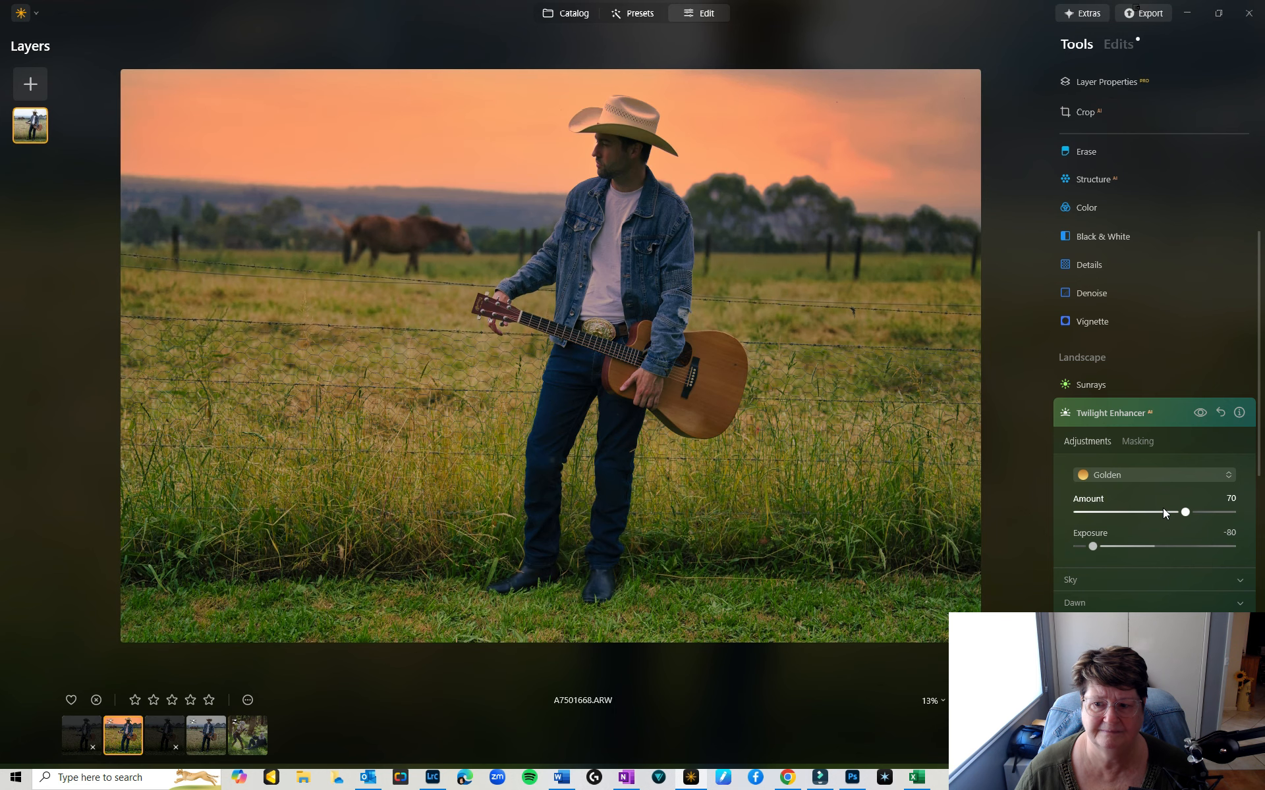
{"action": "left_click_drag", "start_coordinate": [1186, 512], "coordinate": [1126, 512]}
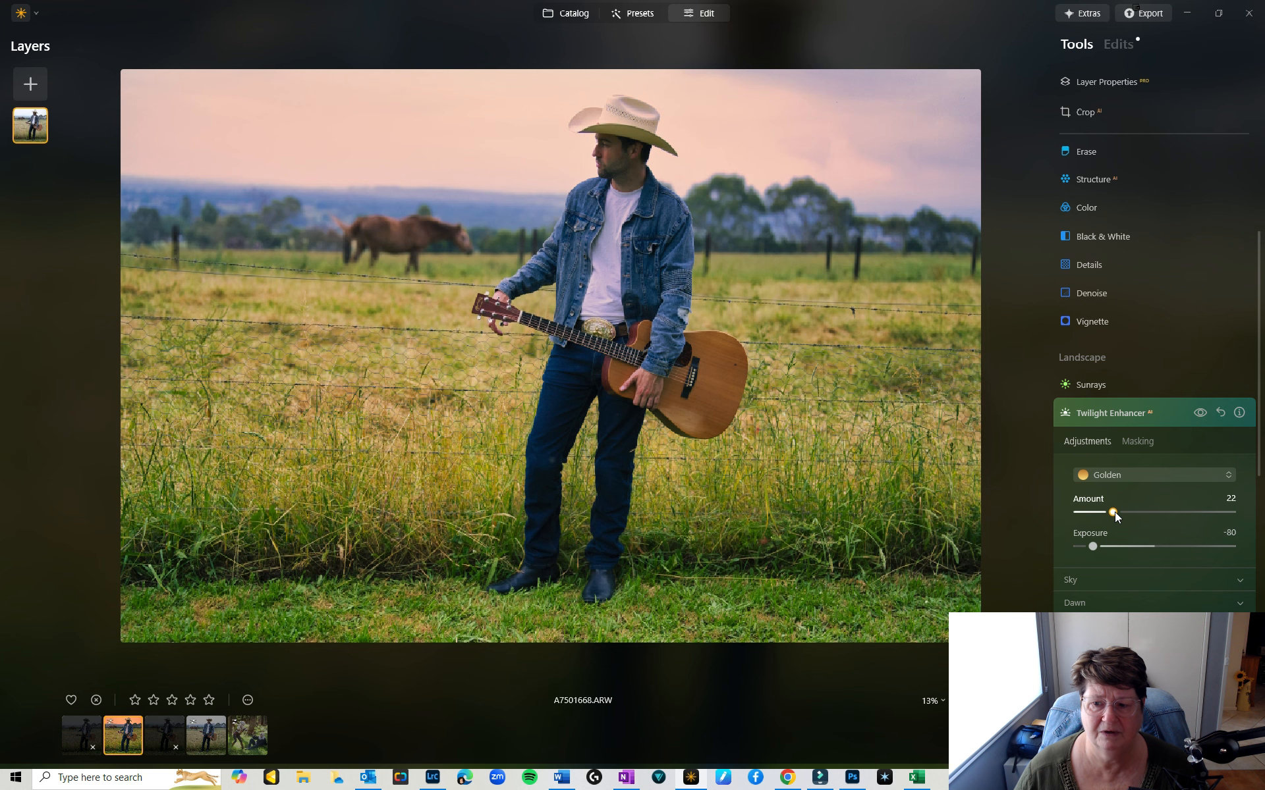
Try the Blush, Emerald and Mauve tones of Twilight Enhancer on the photo and switch to Blue
{"action": "left_click", "coordinate": [1105, 474]}
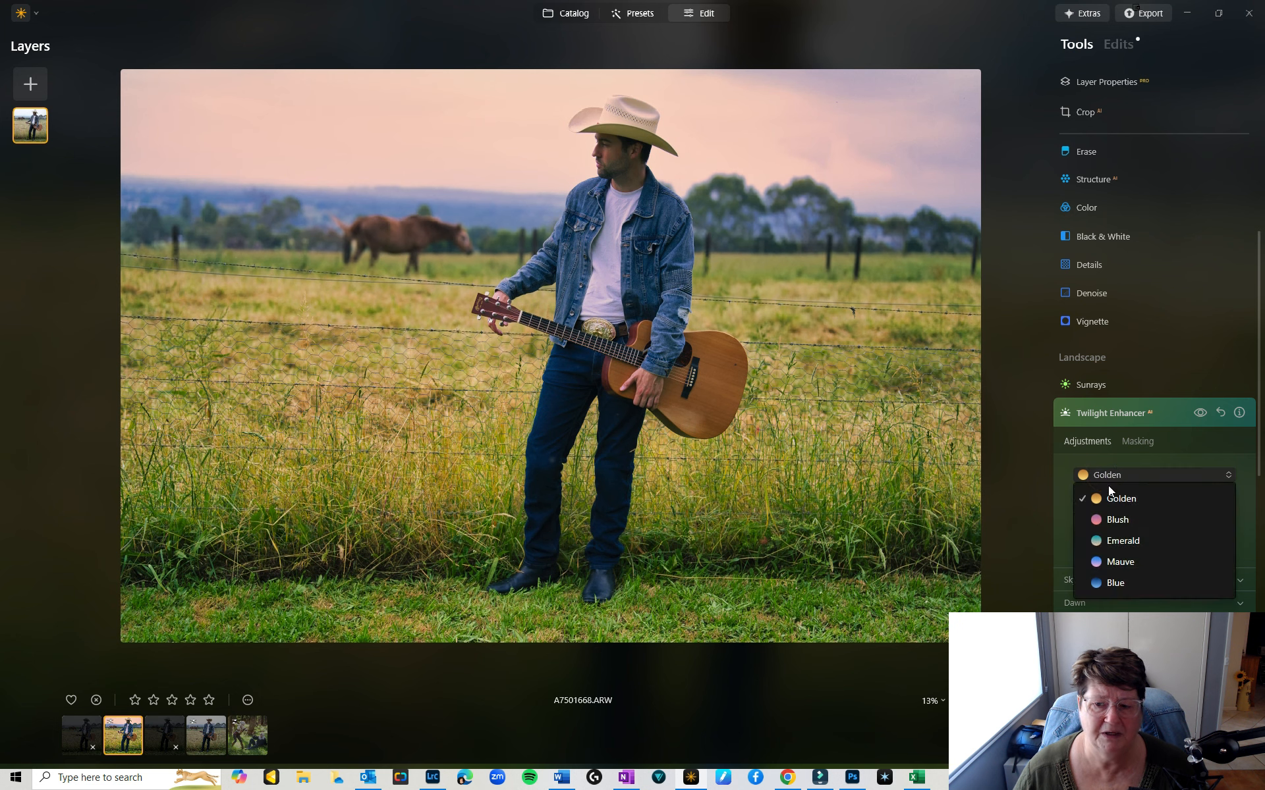
{"action": "left_click", "coordinate": [1116, 519]}
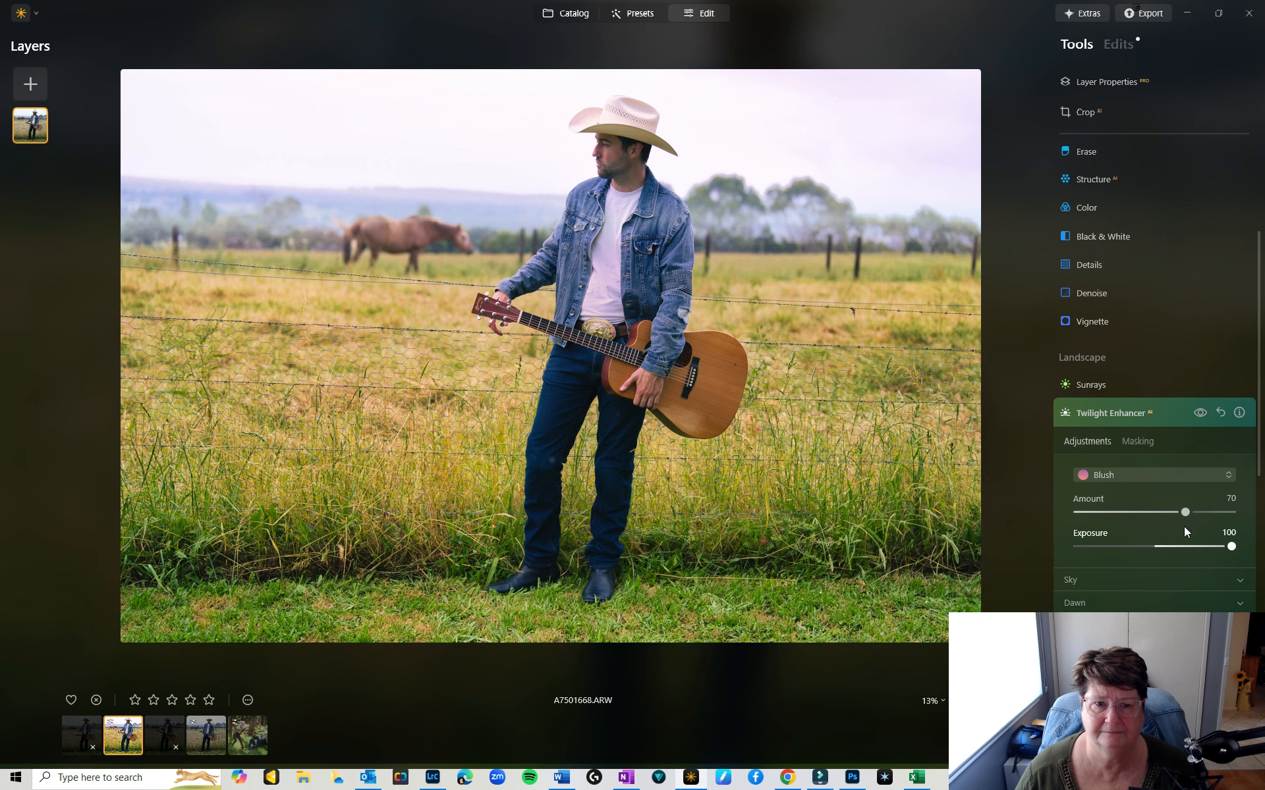
{"action": "left_click", "coordinate": [1109, 473]}
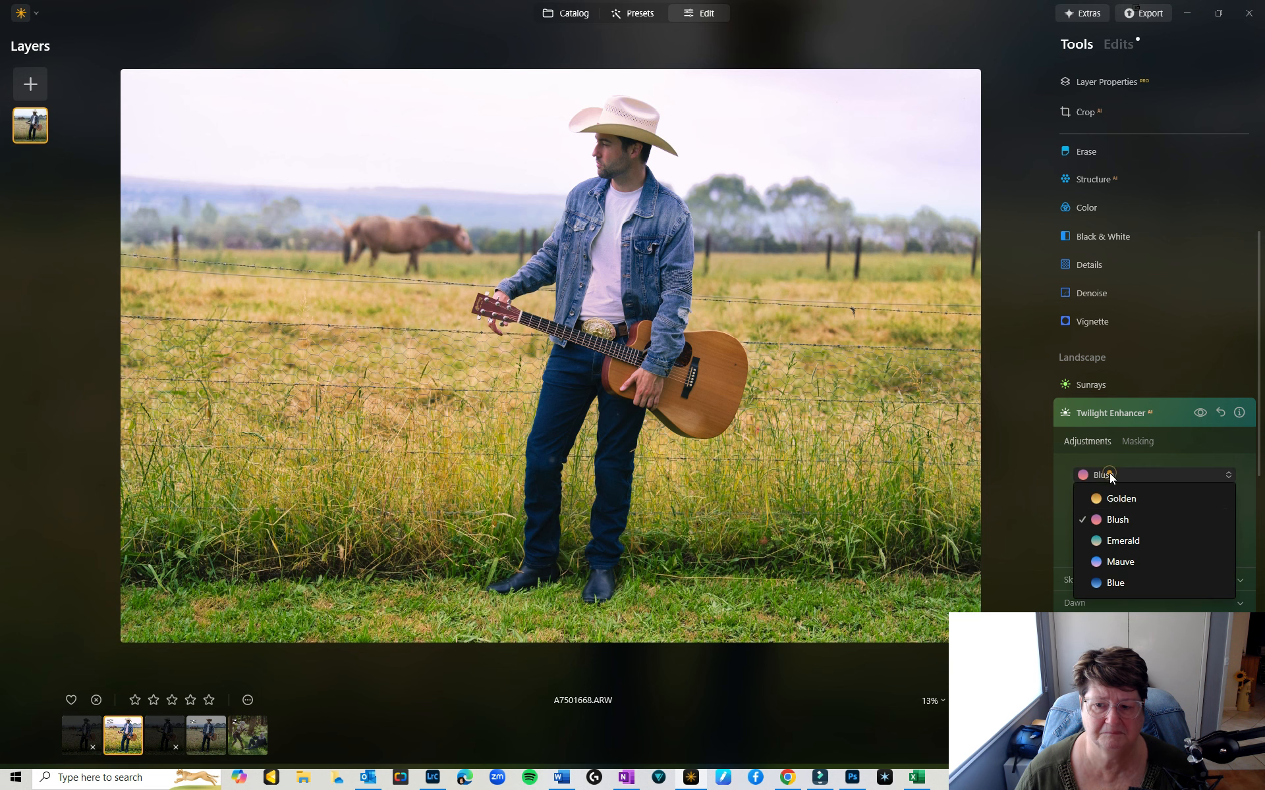
{"action": "left_click", "coordinate": [1113, 542]}
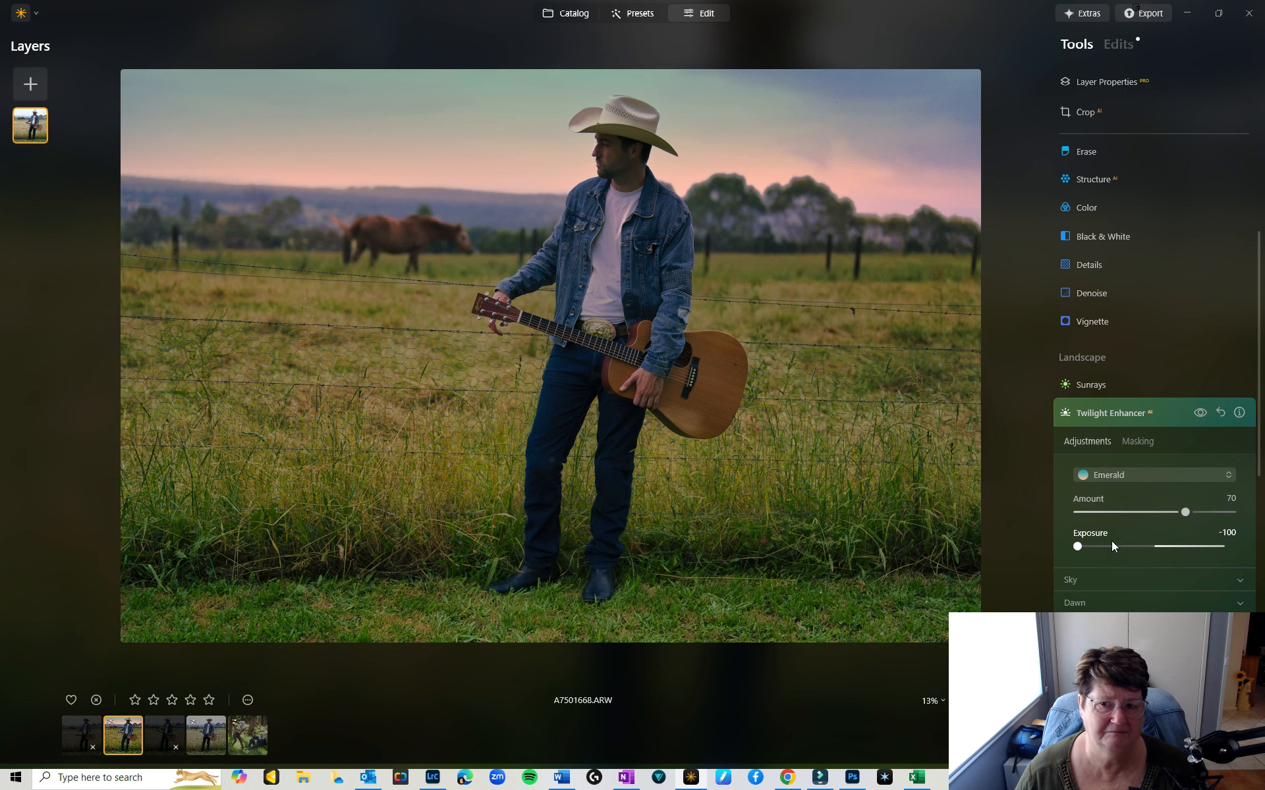
{"action": "left_click", "coordinate": [1115, 474]}
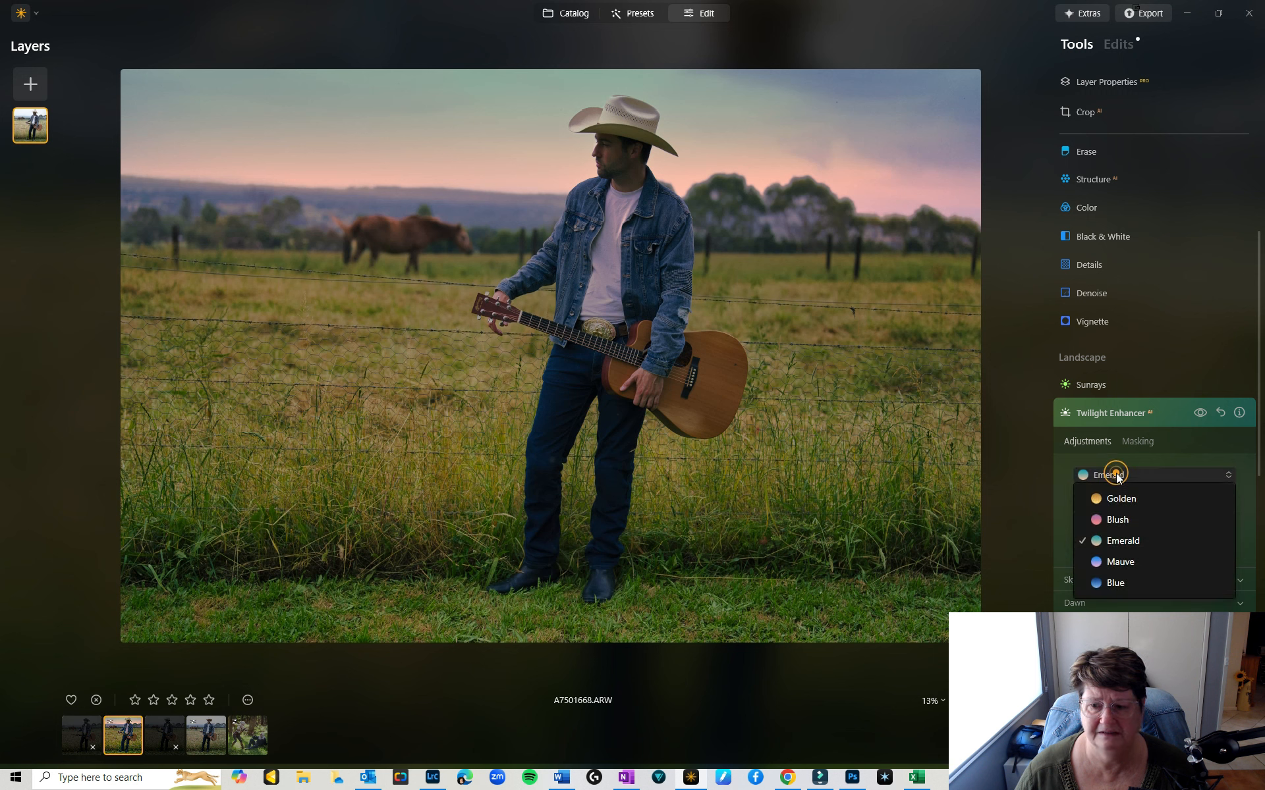
{"action": "left_click", "coordinate": [1116, 564]}
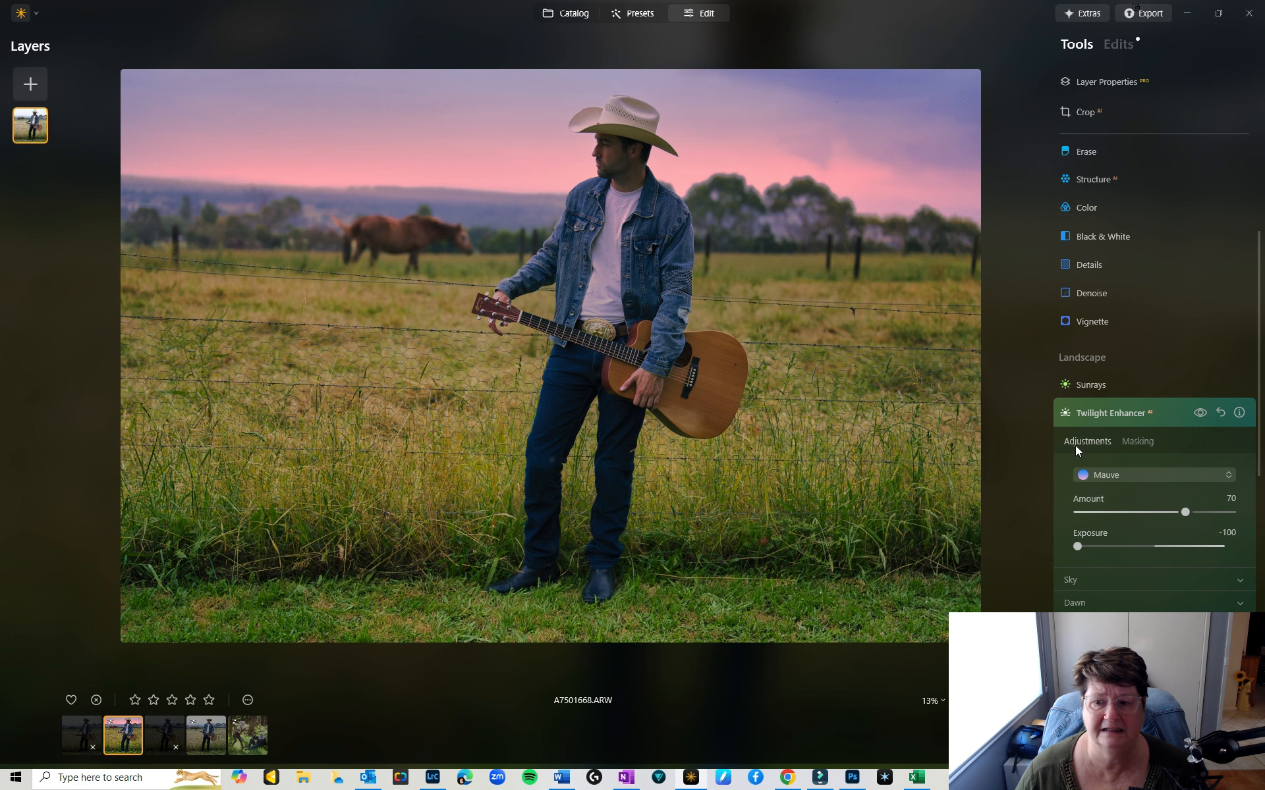
{"action": "left_click", "coordinate": [1129, 476]}
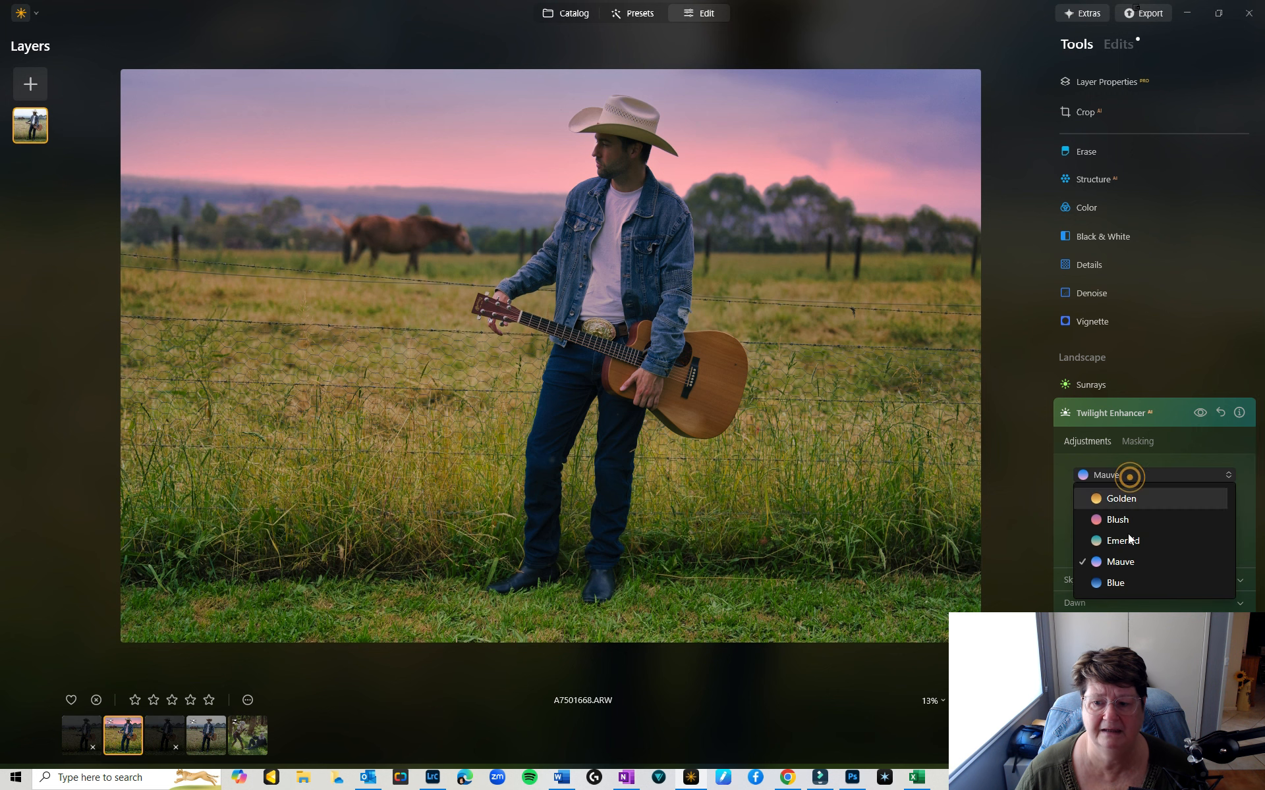
{"action": "left_click", "coordinate": [1111, 584]}
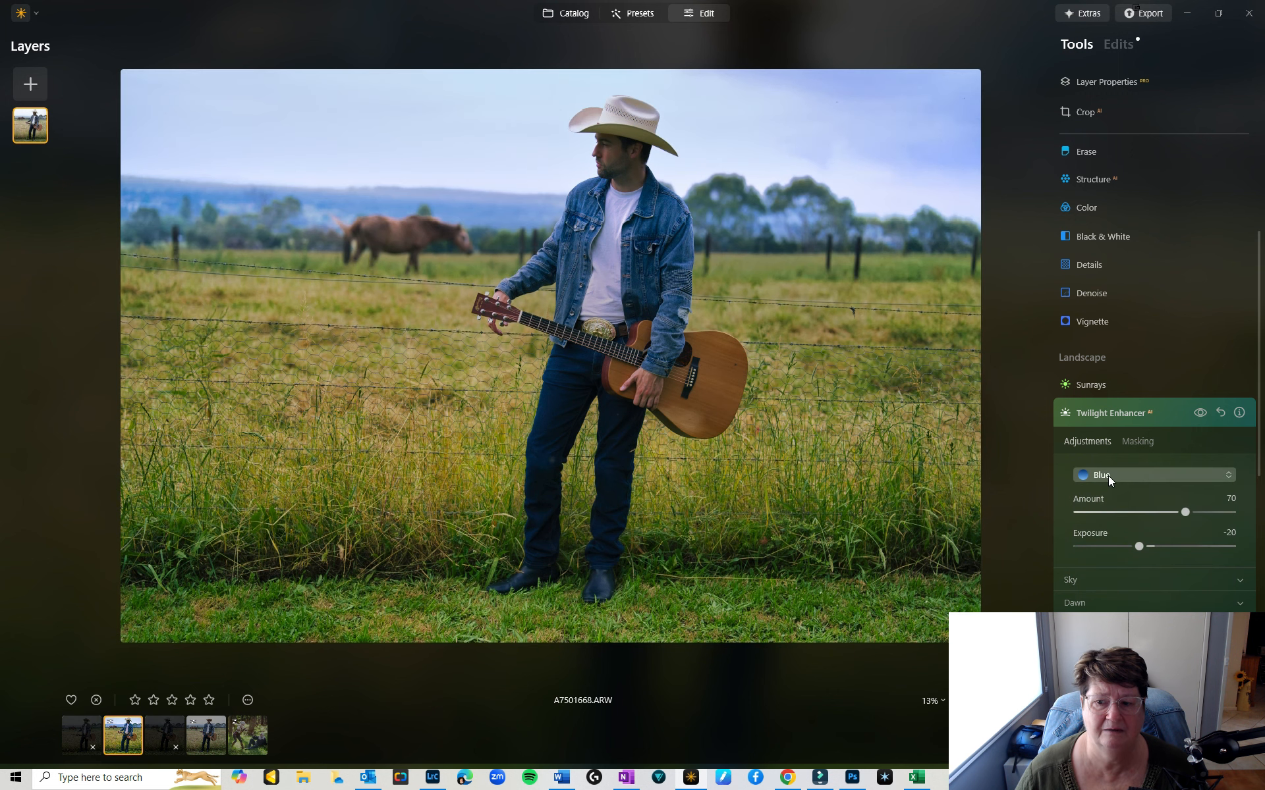
Switch Twilight Enhancer to the Mauve tone with Amount 55 and Exposure -100, comparing the photo with and without the effect
{"action": "left_click", "coordinate": [1108, 475]}
{"action": "left_click", "coordinate": [1121, 561]}
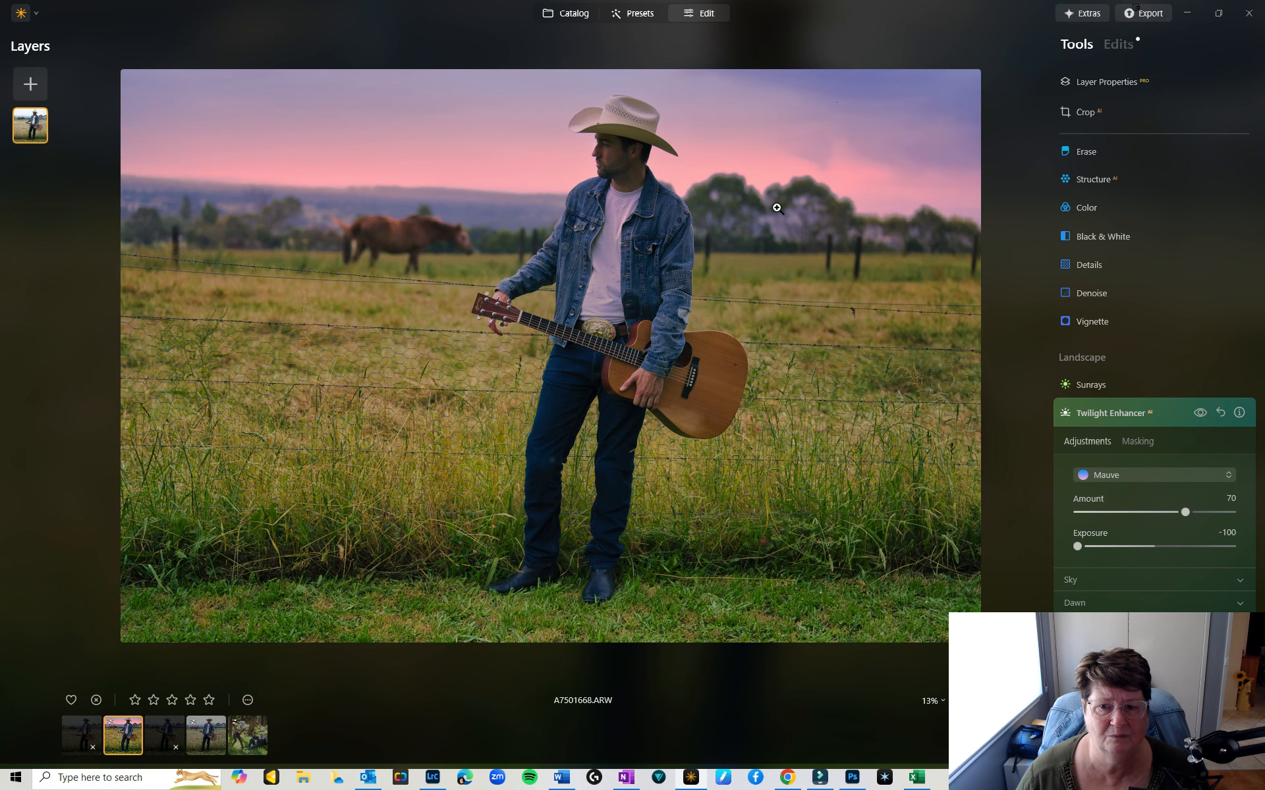
{"action": "left_click", "coordinate": [1200, 412]}
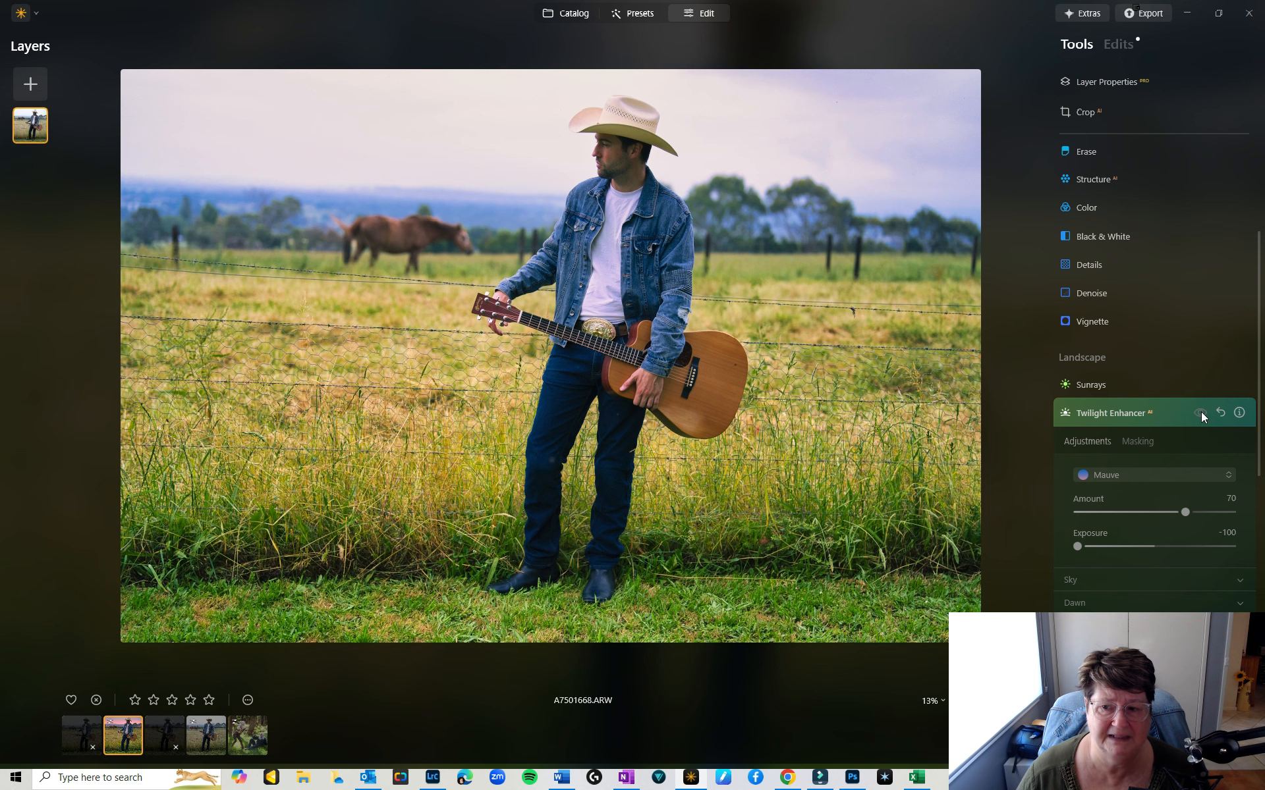
{"action": "left_click", "coordinate": [1200, 412]}
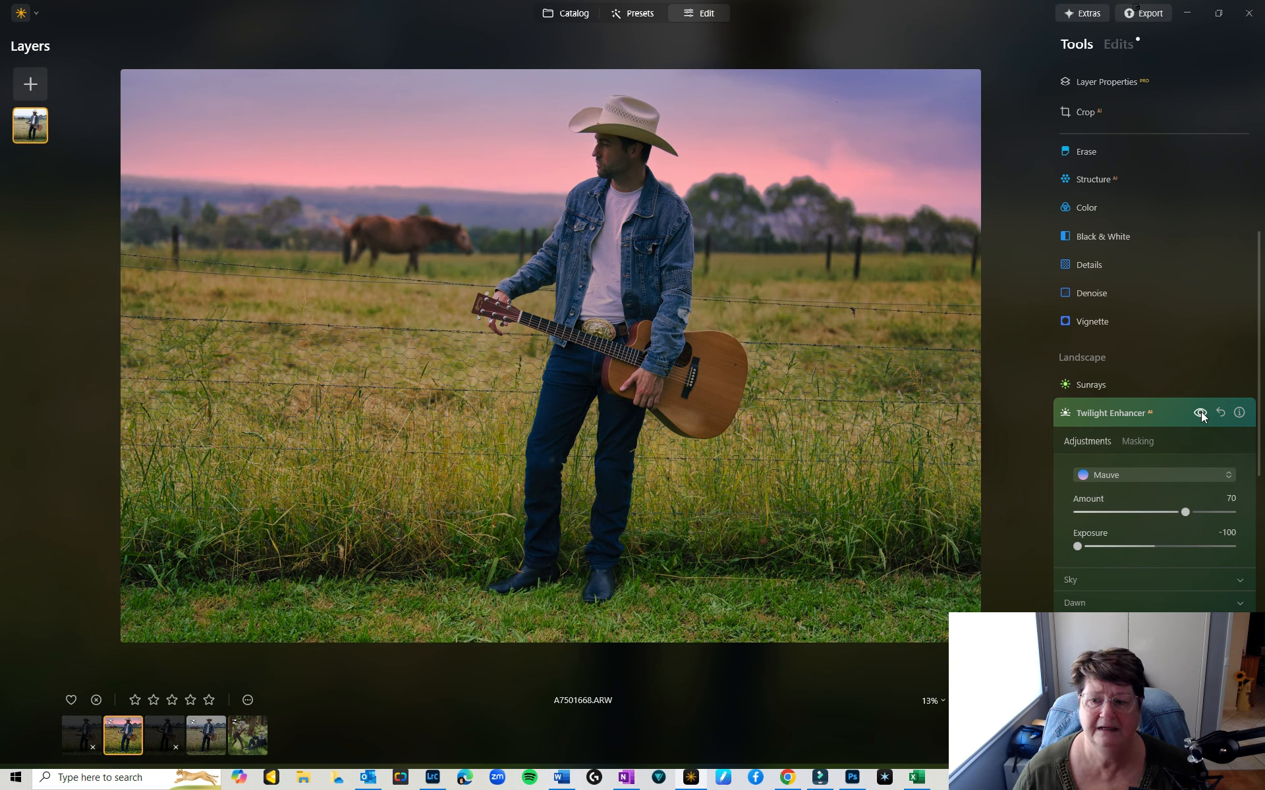
{"action": "left_click_drag", "start_coordinate": [1184, 512], "coordinate": [1162, 511]}
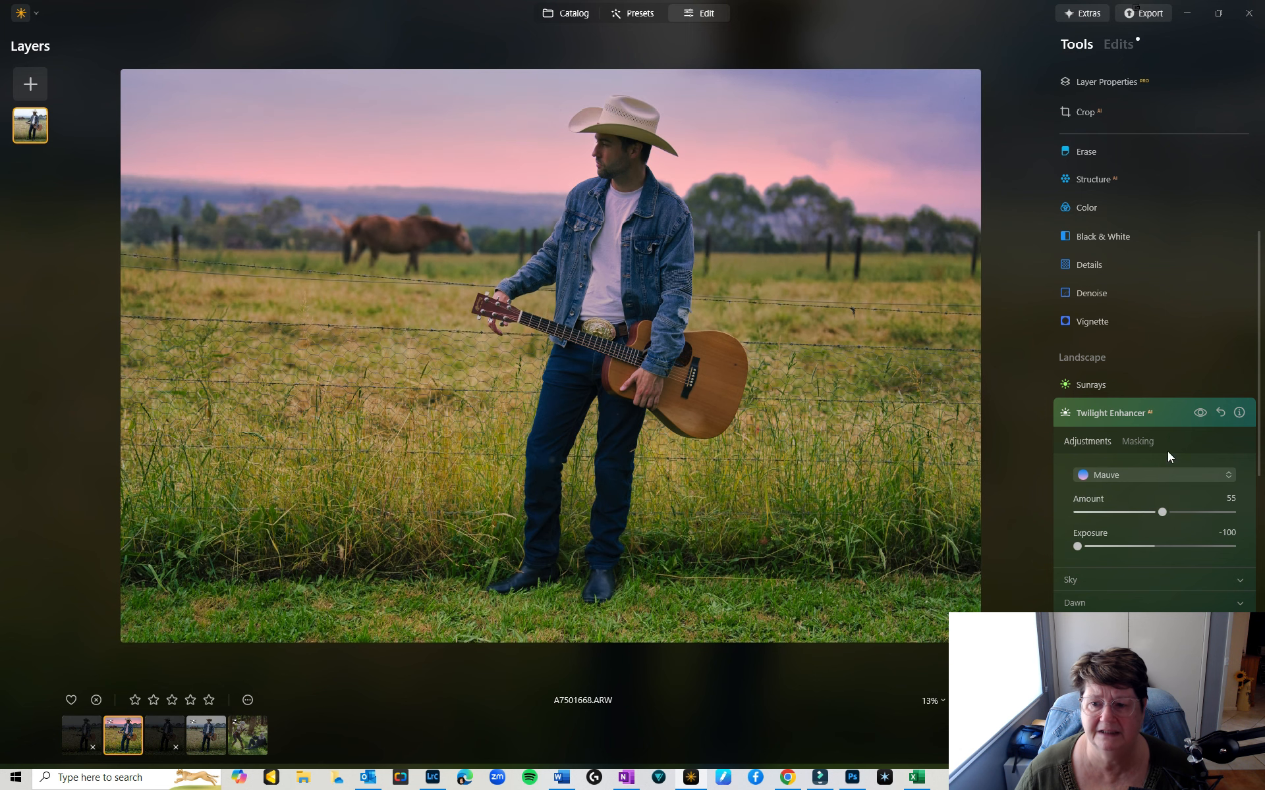
Add Sunrays centred in the sky in front of the cowboy's hat, with Amount 6, Overall Look 26, Sunrays Length 33 and Penetration 25
{"action": "left_click", "coordinate": [1096, 386]}
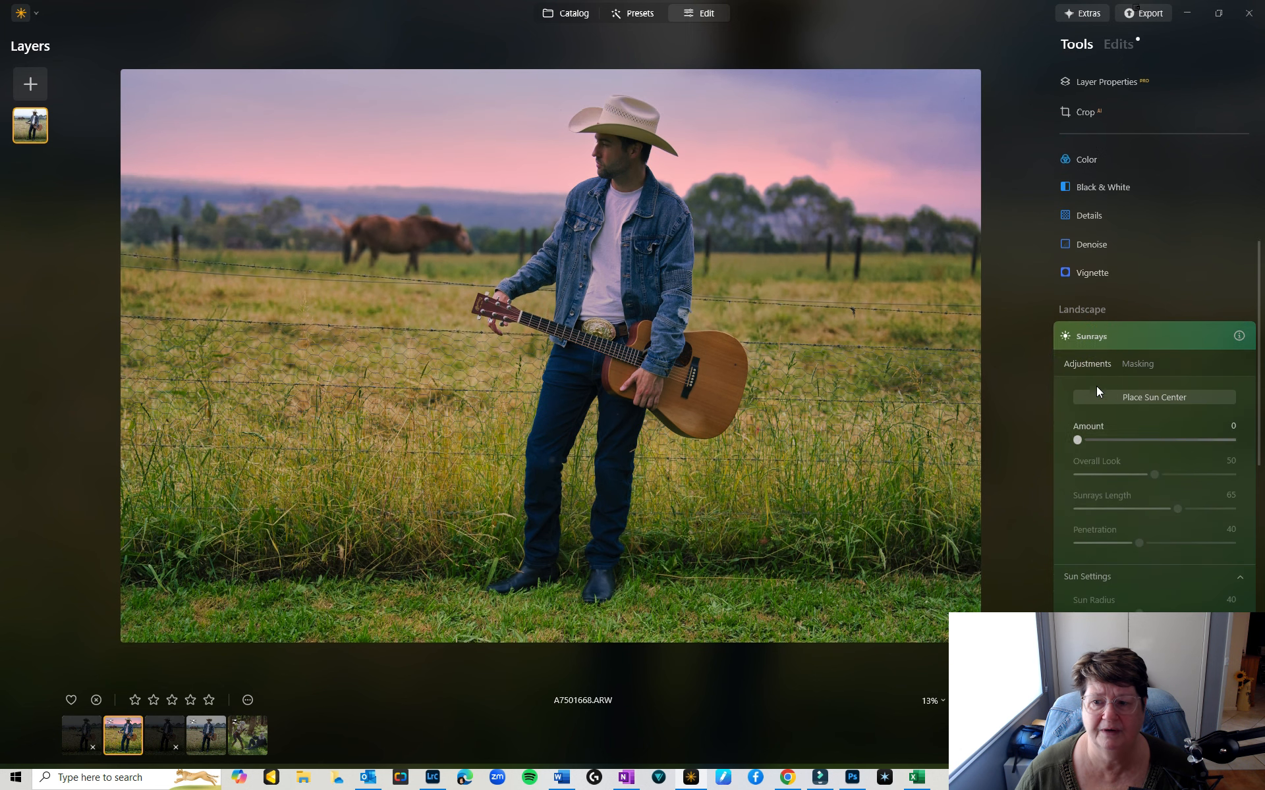
{"action": "left_click", "coordinate": [1140, 386]}
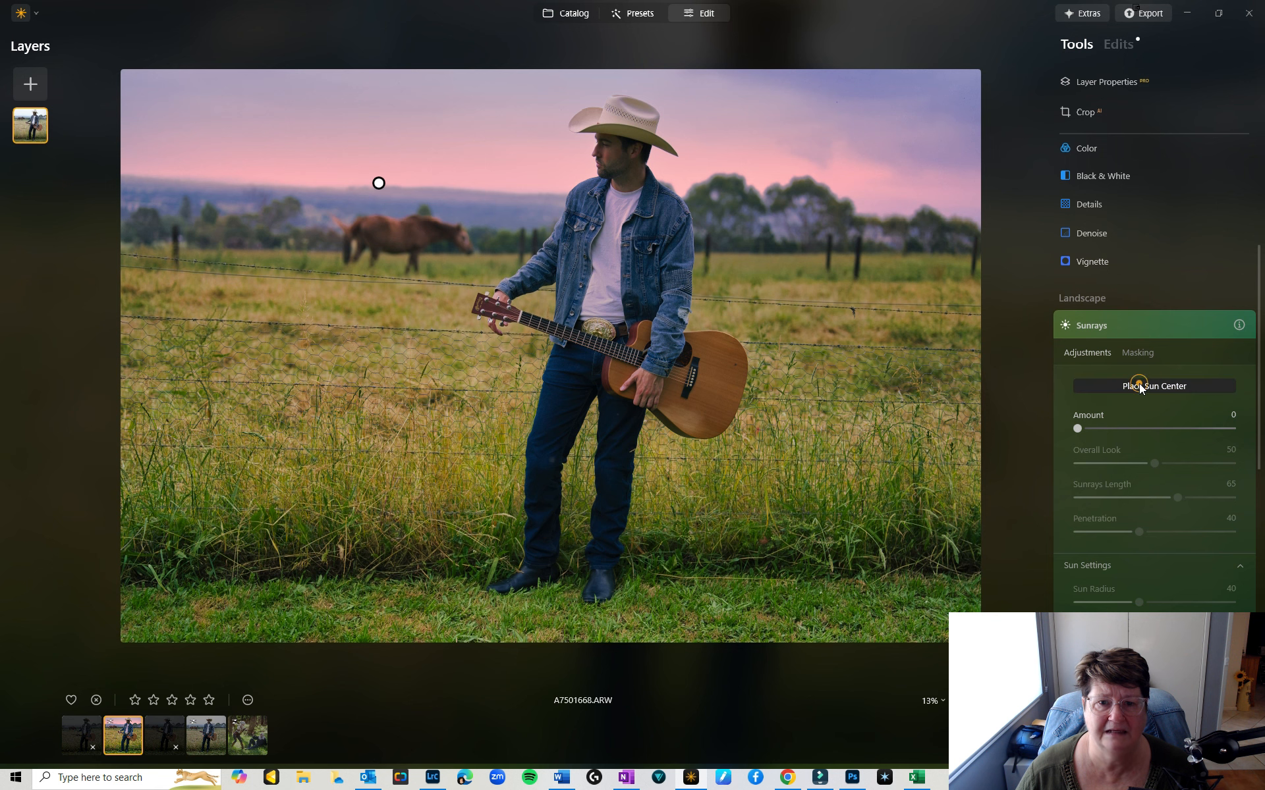
{"action": "mouse_move", "coordinate": [379, 183]}
{"action": "left_mouse_down"}
{"action": "mouse_move", "coordinate": [449, 153]}
{"action": "mouse_move", "coordinate": [581, 166]}
{"action": "left_mouse_up"}
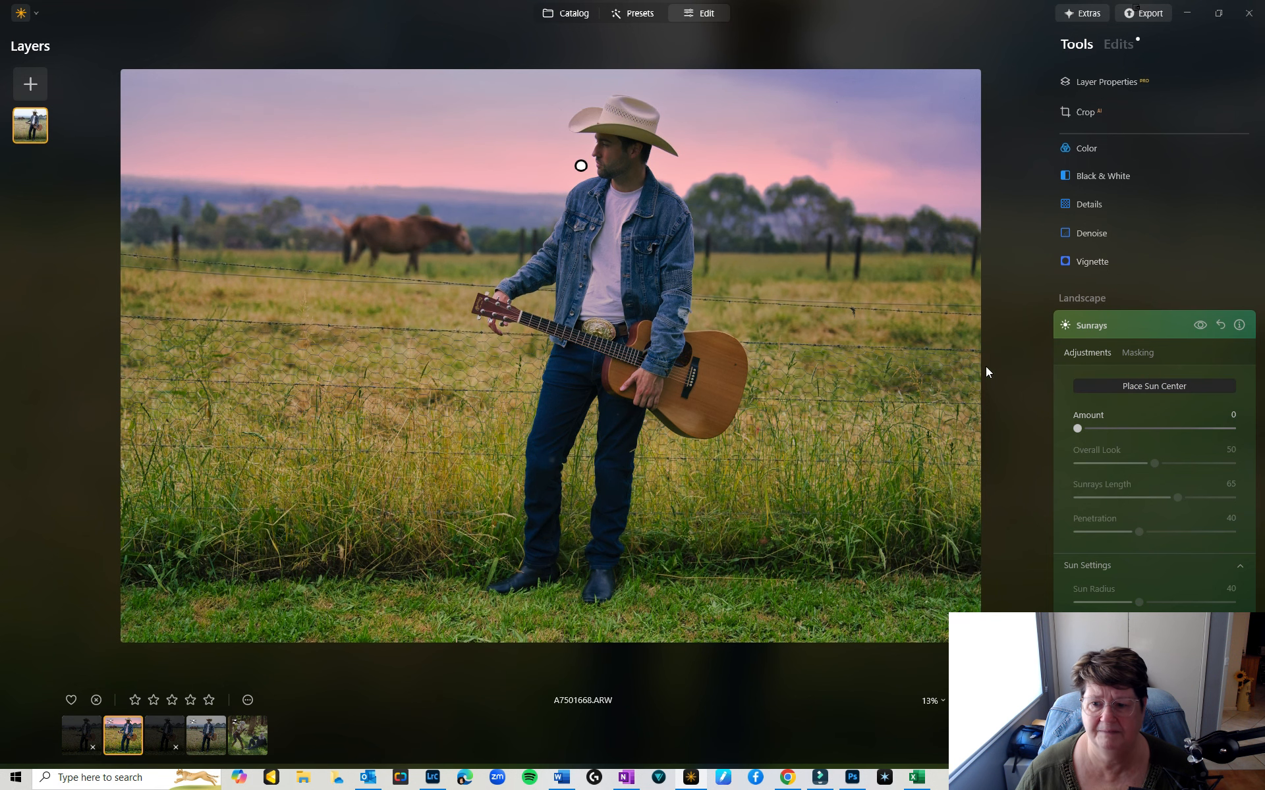
{"action": "mouse_move", "coordinate": [1084, 428]}
{"action": "left_mouse_down"}
{"action": "mouse_move", "coordinate": [1119, 428]}
{"action": "mouse_move", "coordinate": [1085, 428]}
{"action": "left_mouse_up"}
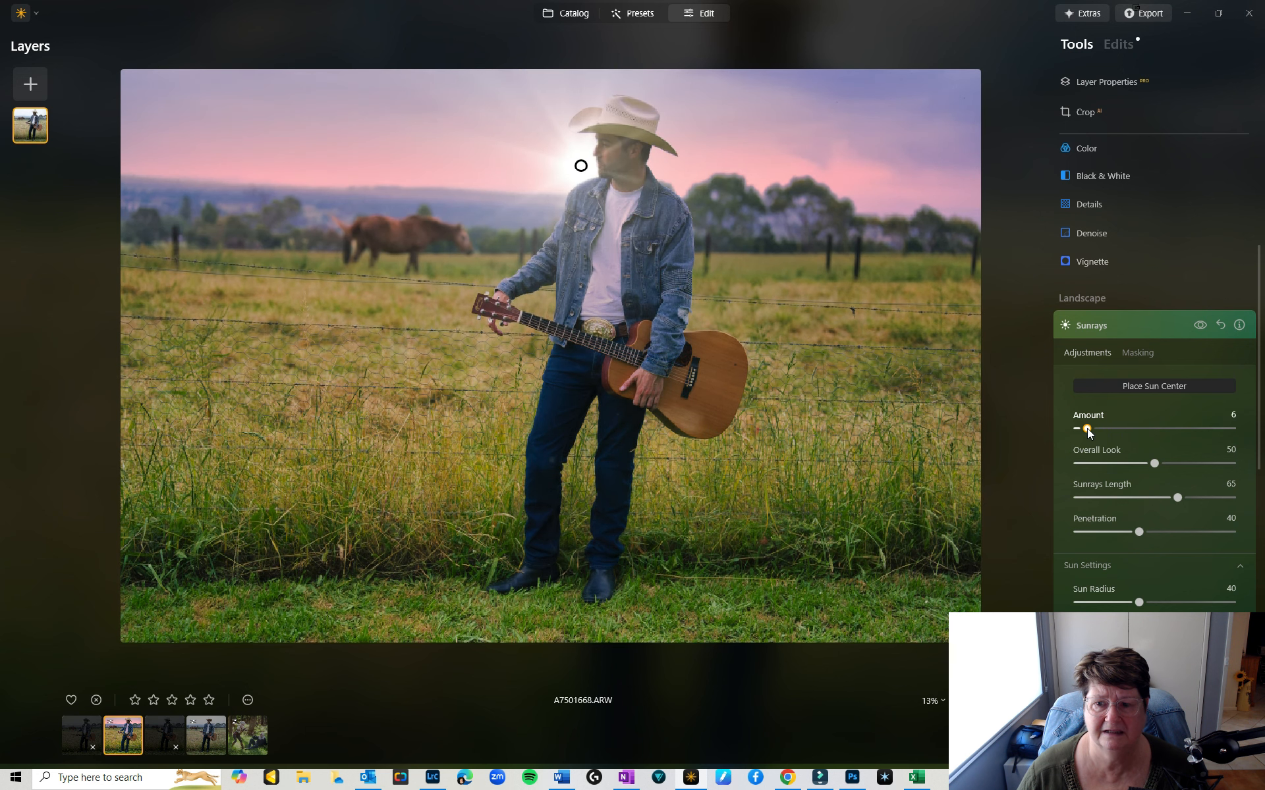
{"action": "mouse_move", "coordinate": [580, 163]}
{"action": "left_mouse_down"}
{"action": "mouse_move", "coordinate": [538, 152]}
{"action": "mouse_move", "coordinate": [691, 152]}
{"action": "mouse_move", "coordinate": [760, 180]}
{"action": "mouse_move", "coordinate": [395, 149]}
{"action": "mouse_move", "coordinate": [210, 167]}
{"action": "mouse_move", "coordinate": [178, 158]}
{"action": "mouse_move", "coordinate": [175, 141]}
{"action": "mouse_move", "coordinate": [528, 119]}
{"action": "left_mouse_up"}
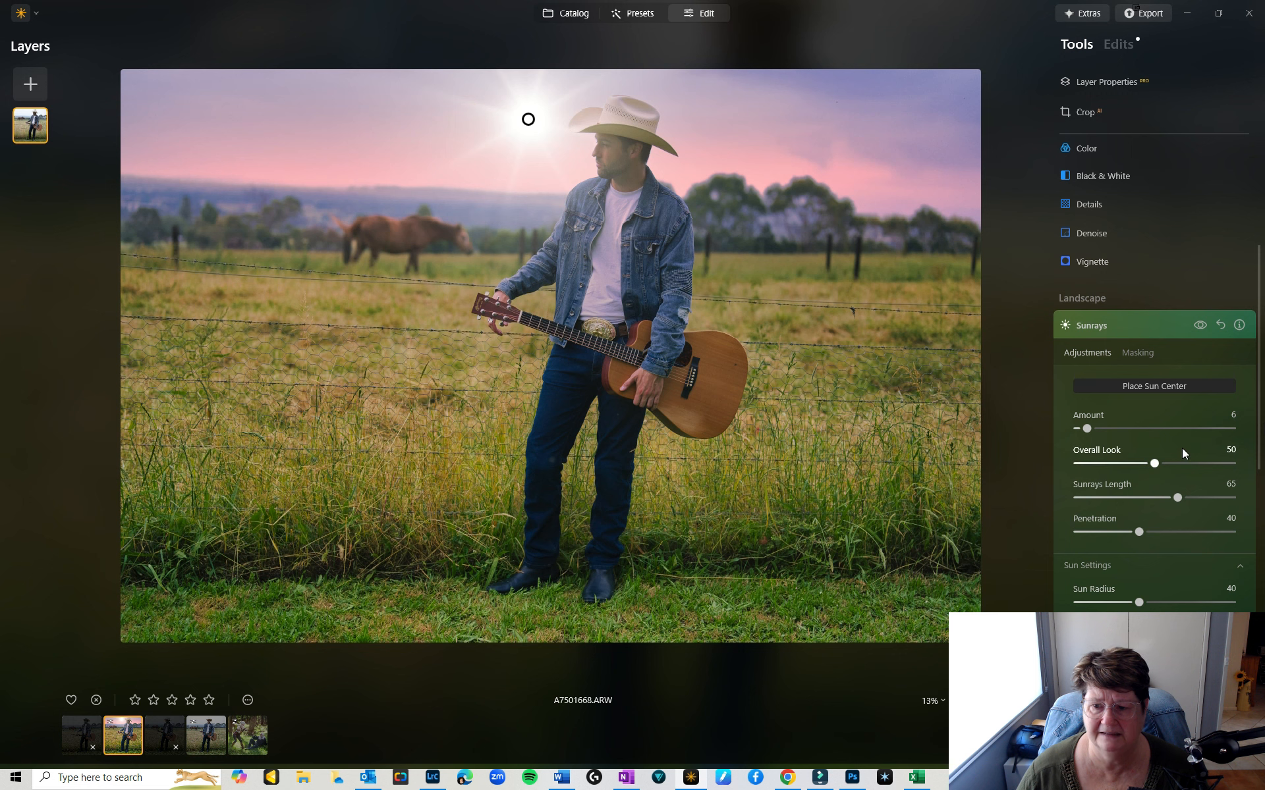
{"action": "left_click_drag", "start_coordinate": [1157, 462], "coordinate": [1118, 529]}
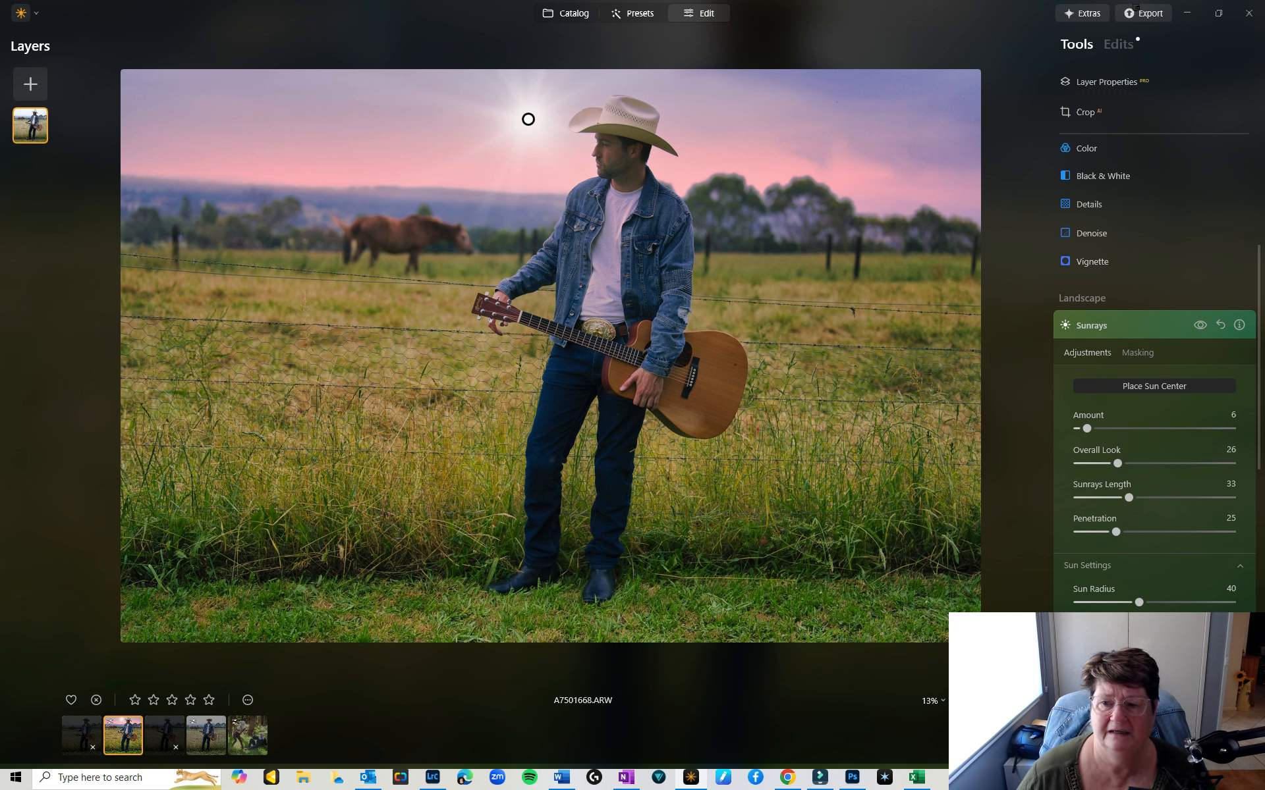
Try Atmosphere Fog with Amount 12 and Lightness 65, and replace it with Haze at Amount 22, Depth 32 and Lightness 99
{"action": "scroll", "coordinate": [1120, 494], "scroll_direction": "down", "scroll_amount": 5}
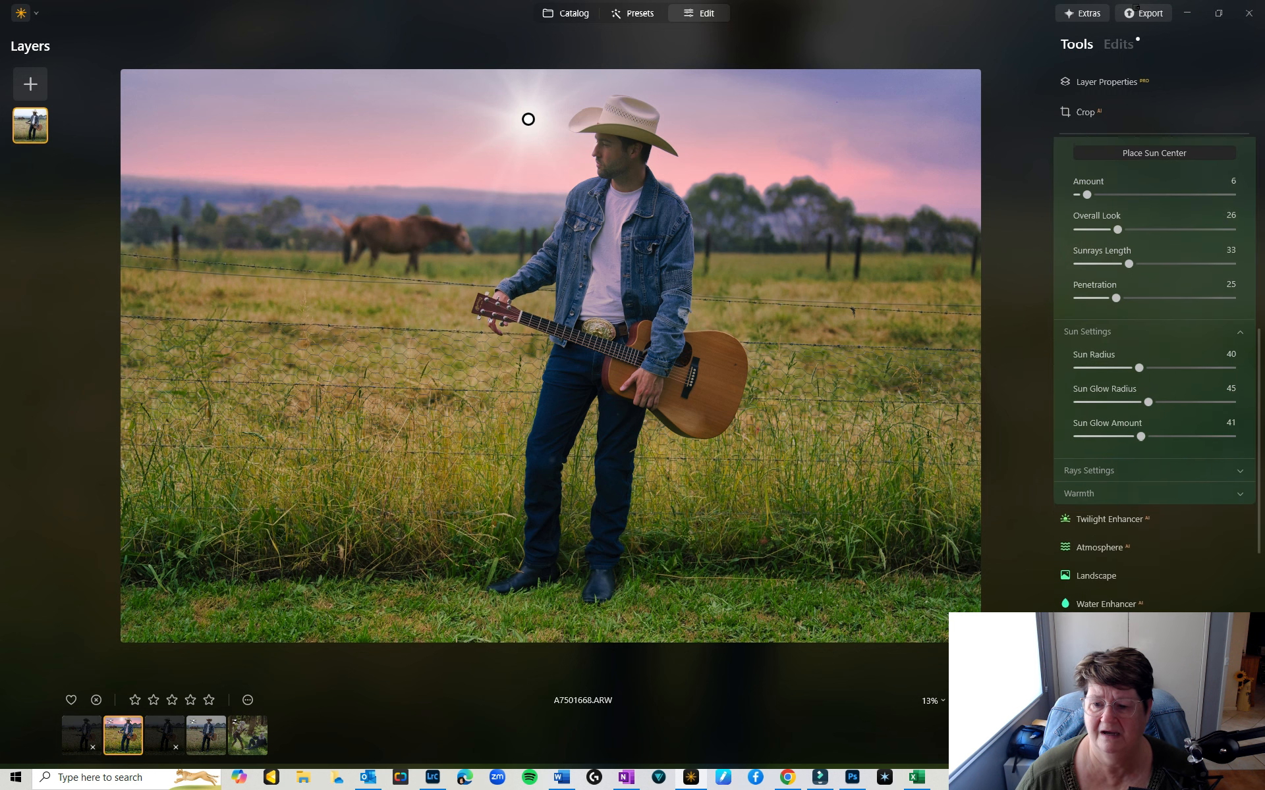
{"action": "left_click", "coordinate": [1080, 546]}
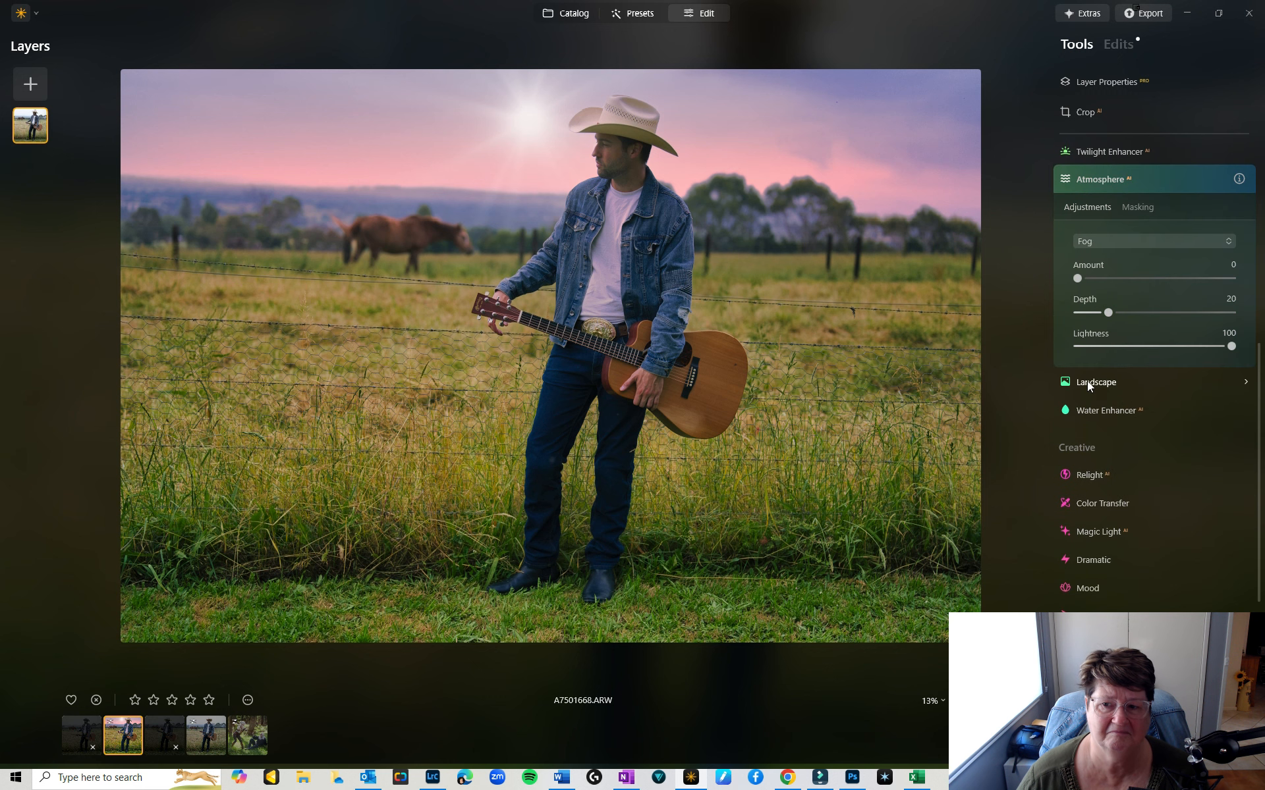
{"action": "mouse_move", "coordinate": [1080, 286]}
{"action": "left_mouse_down"}
{"action": "mouse_move", "coordinate": [1216, 285]}
{"action": "mouse_move", "coordinate": [1096, 282]}
{"action": "left_mouse_up"}
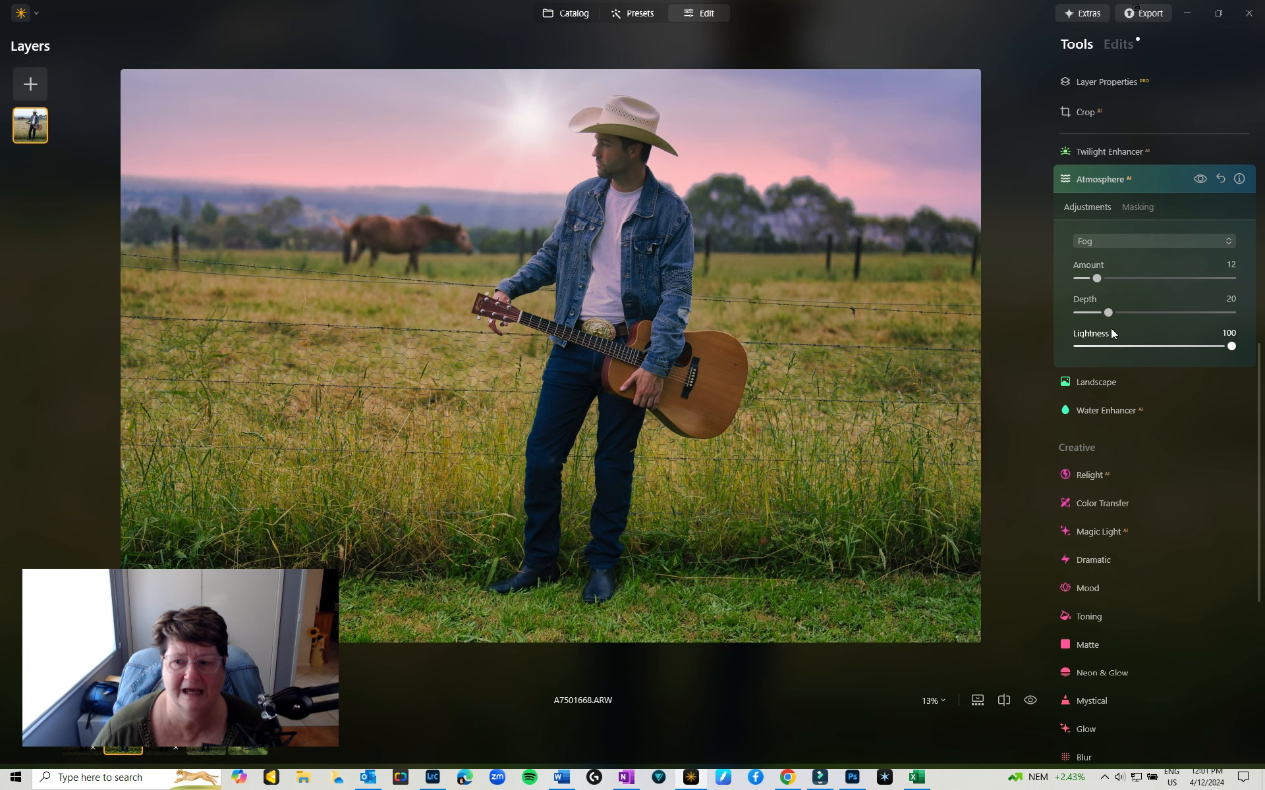
{"action": "left_click_drag", "start_coordinate": [1211, 347], "coordinate": [1178, 345]}
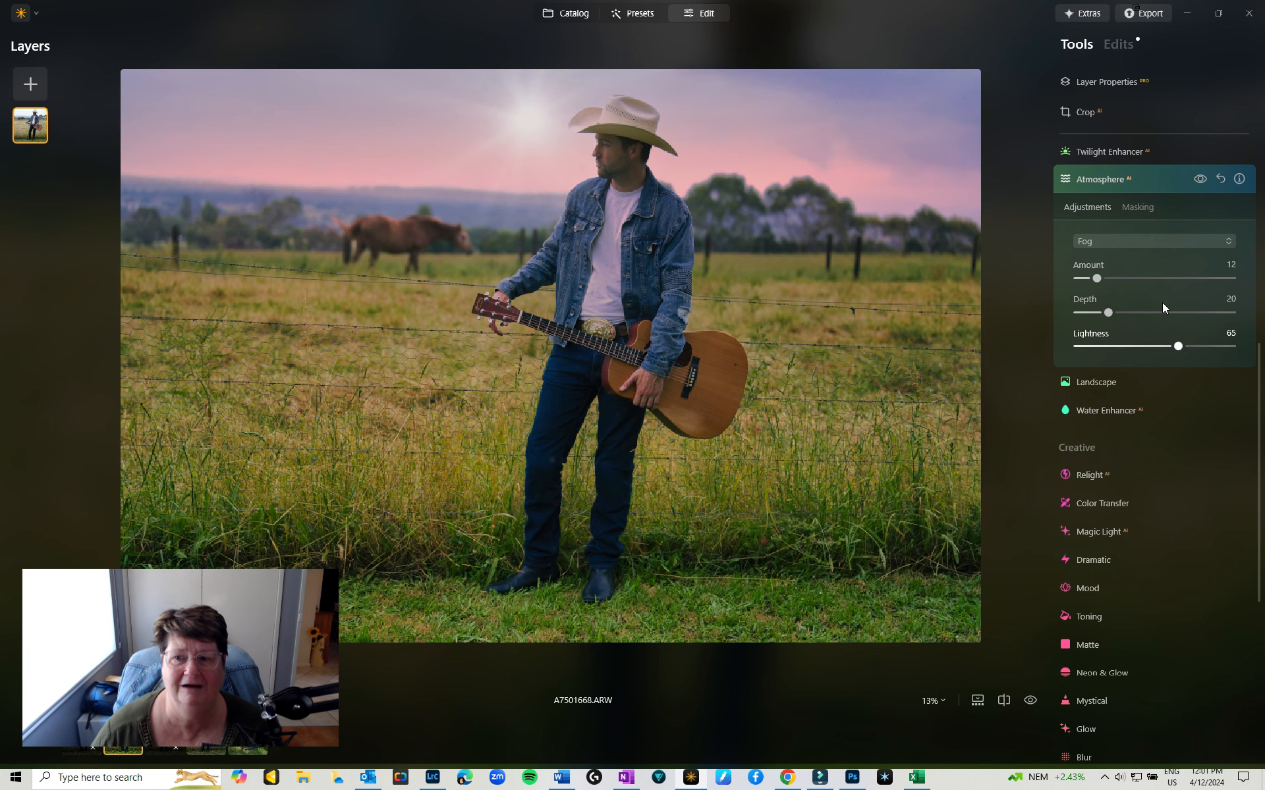
{"action": "left_click", "coordinate": [1143, 241]}
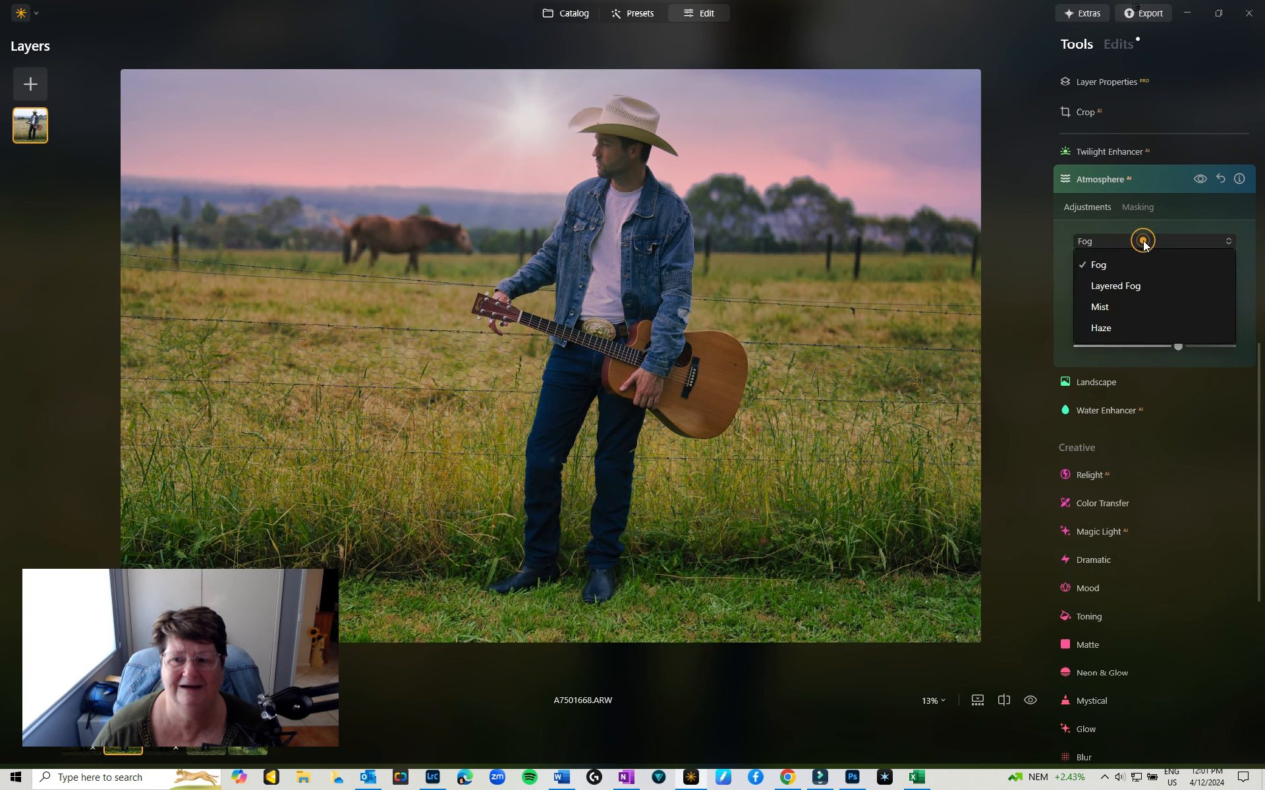
{"action": "left_click", "coordinate": [1098, 330]}
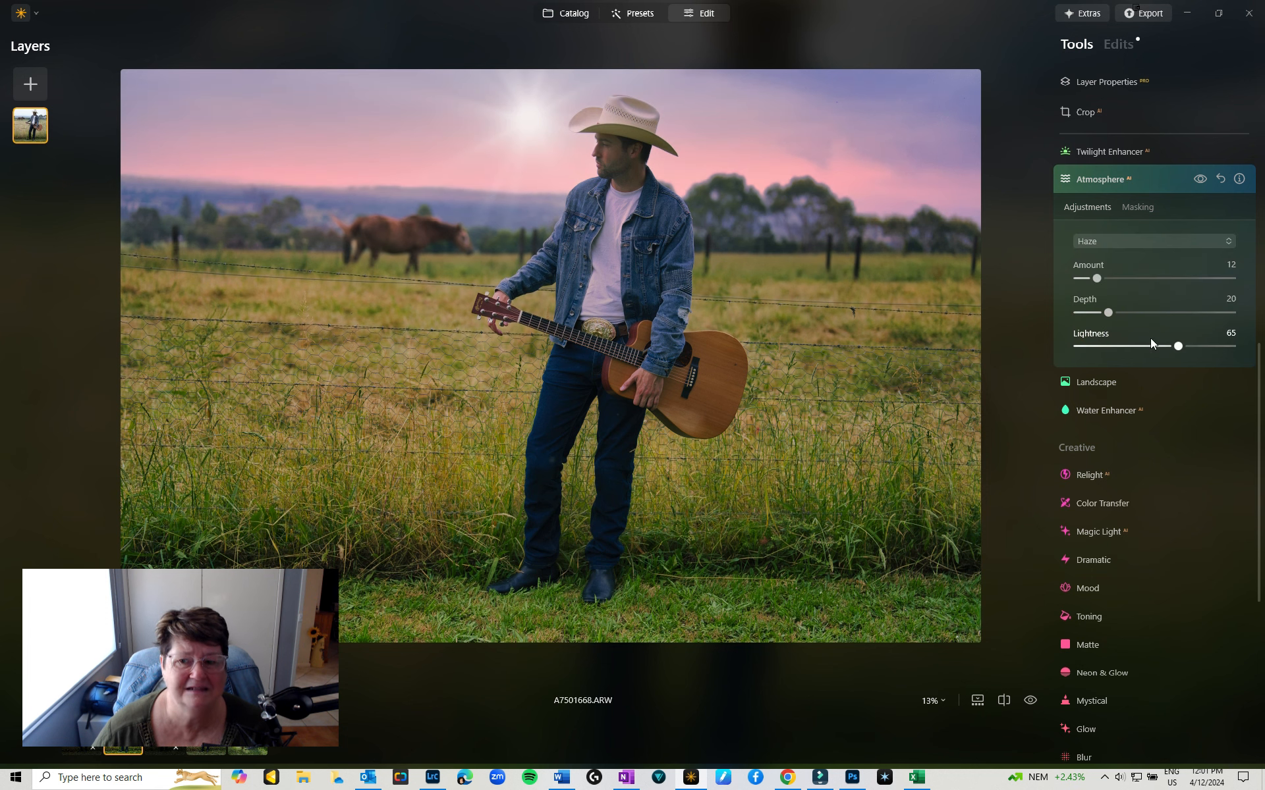
{"action": "left_click_drag", "start_coordinate": [1179, 346], "coordinate": [1112, 275]}
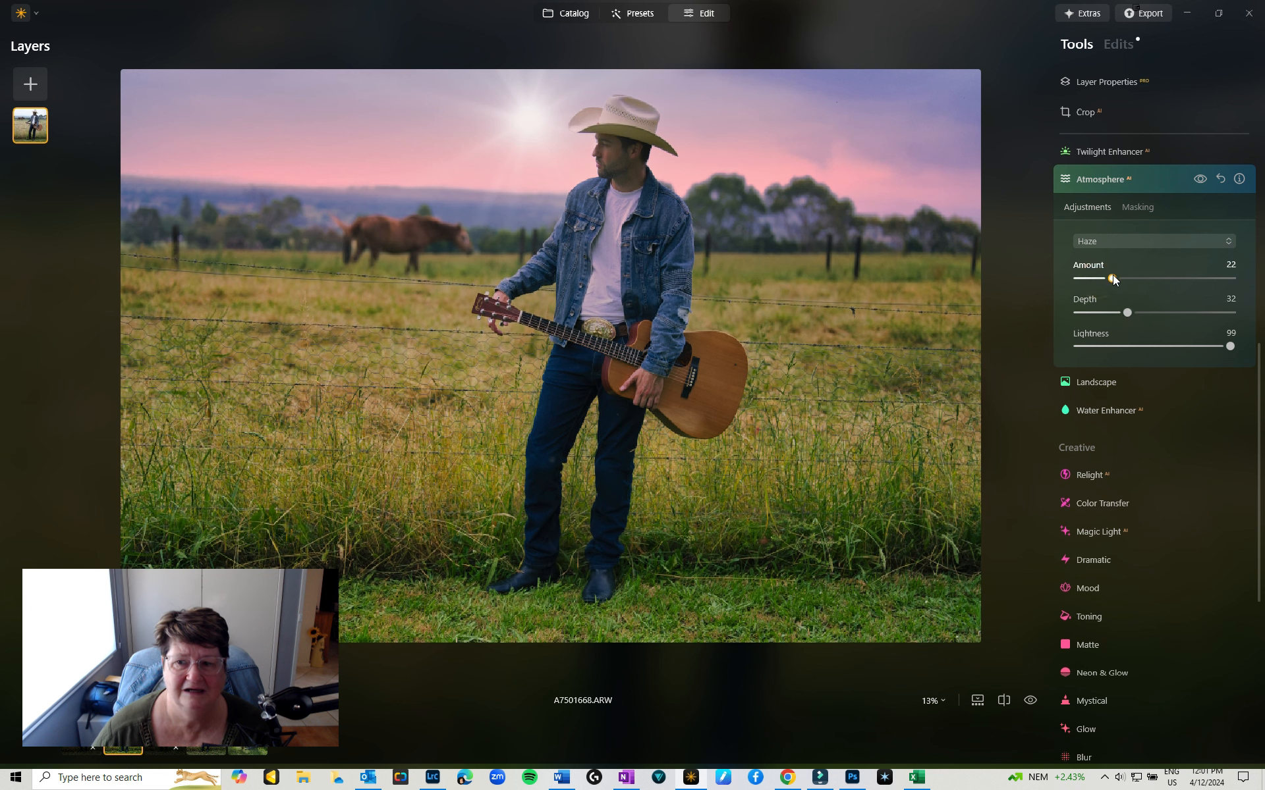
Try the Mist type of Atmosphere on the photo and switch back to Haze
{"action": "left_click", "coordinate": [1109, 241]}
{"action": "left_click", "coordinate": [1107, 308]}
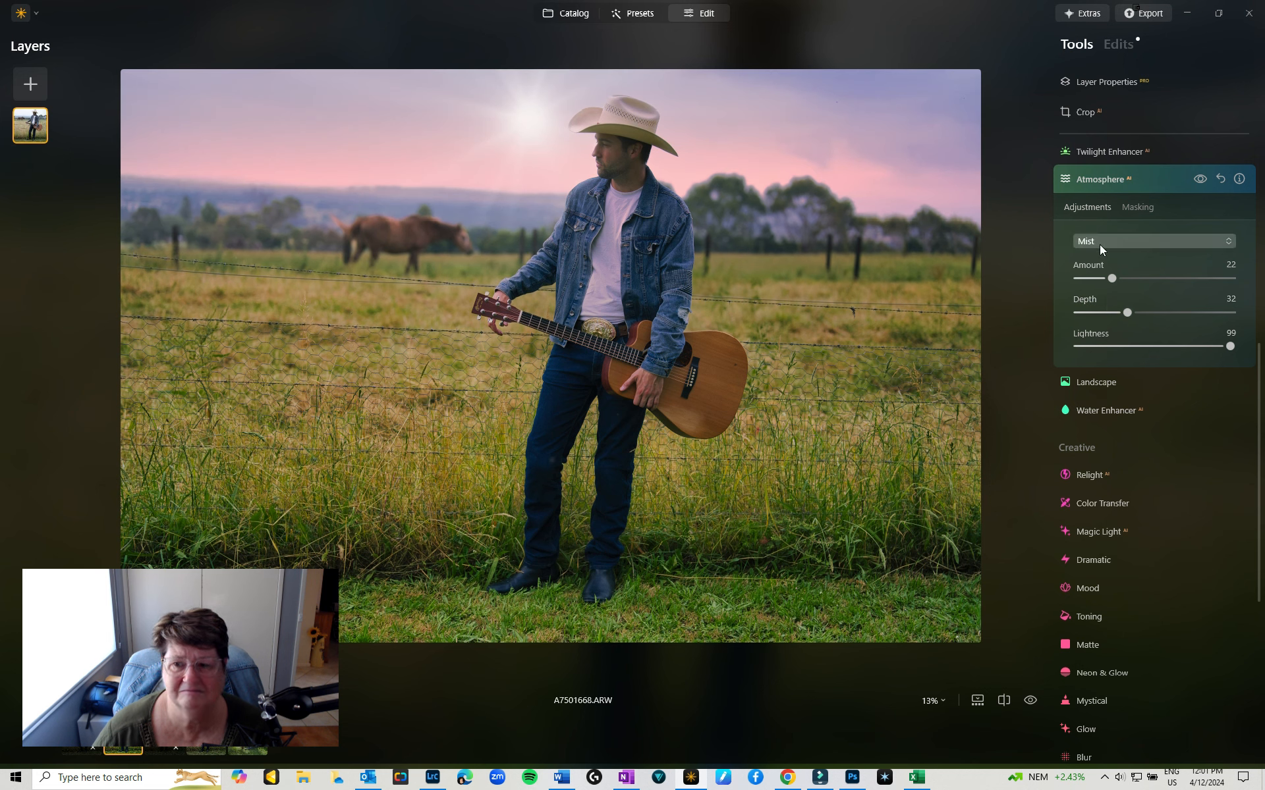
{"action": "left_click", "coordinate": [1098, 241]}
{"action": "left_click", "coordinate": [1113, 328]}
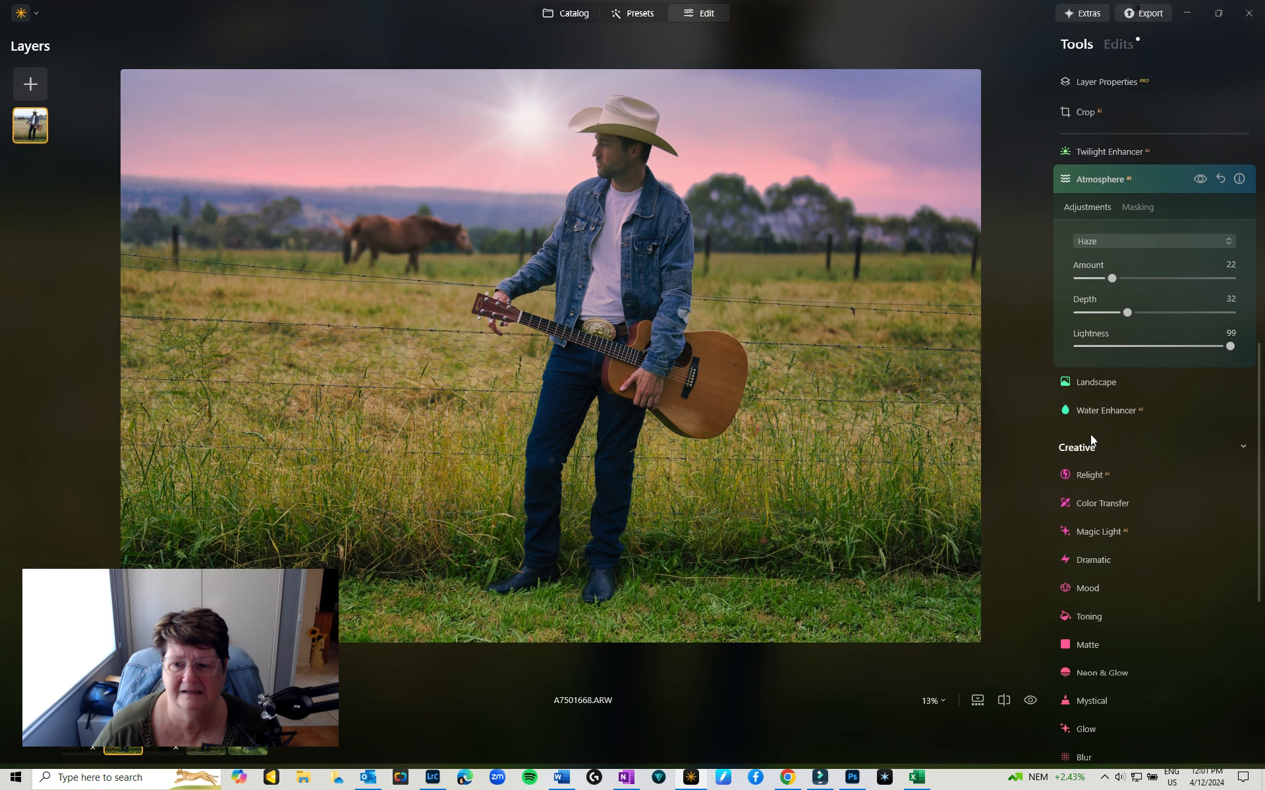
Set the Landscape Golden Hour to 44, trying out Dehaze and Foliage Enhancer but leaving both at 0
{"action": "left_click", "coordinate": [1094, 382]}
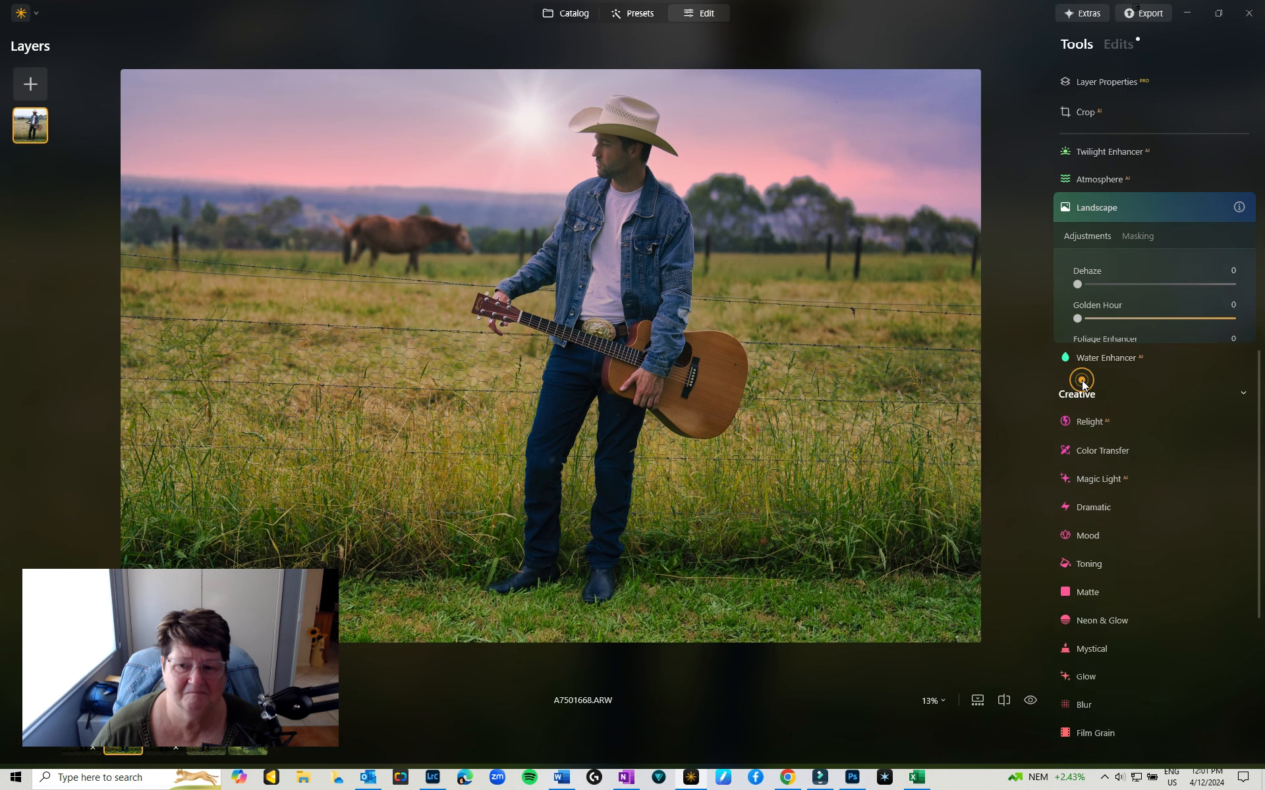
{"action": "left_click", "coordinate": [1078, 284]}
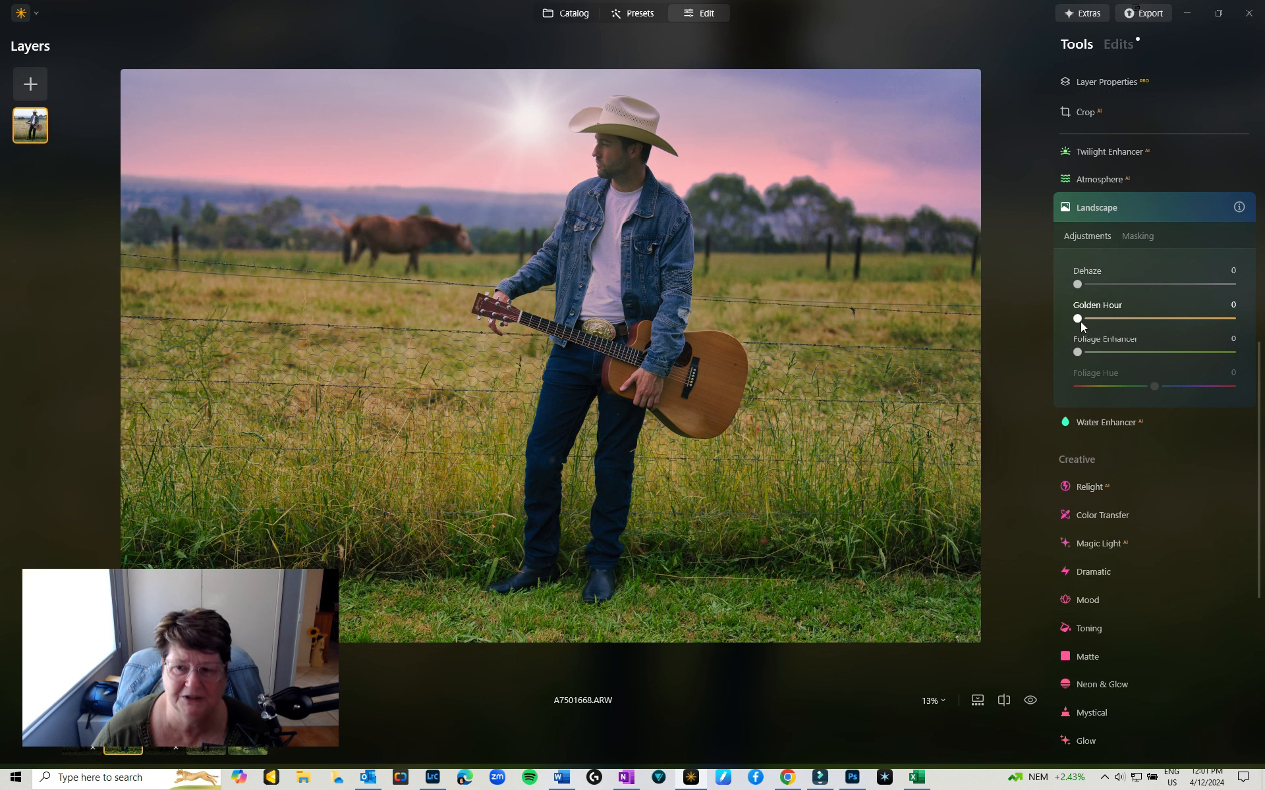
{"action": "left_click_drag", "start_coordinate": [1080, 321], "coordinate": [1146, 317]}
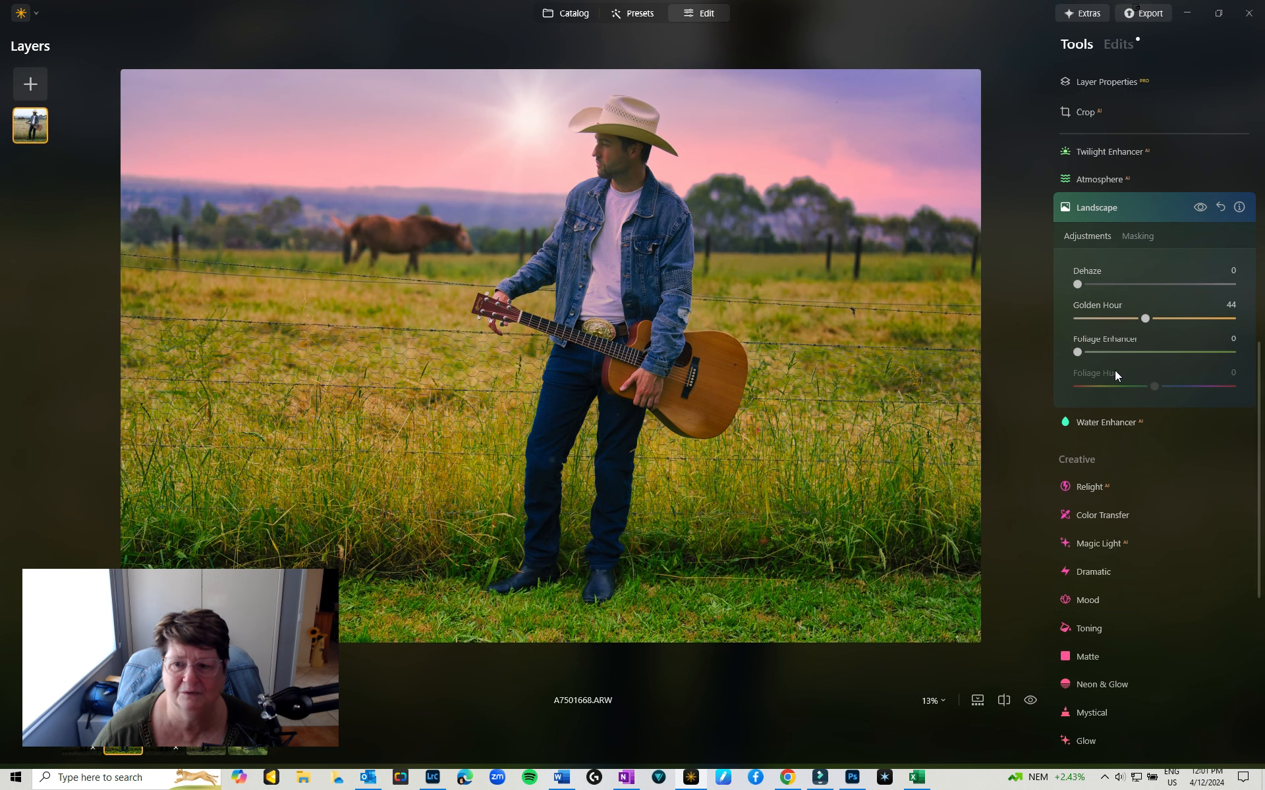
{"action": "mouse_move", "coordinate": [1076, 349]}
{"action": "left_mouse_down"}
{"action": "mouse_move", "coordinate": [1240, 354]}
{"action": "mouse_move", "coordinate": [1062, 355]}
{"action": "left_mouse_up"}
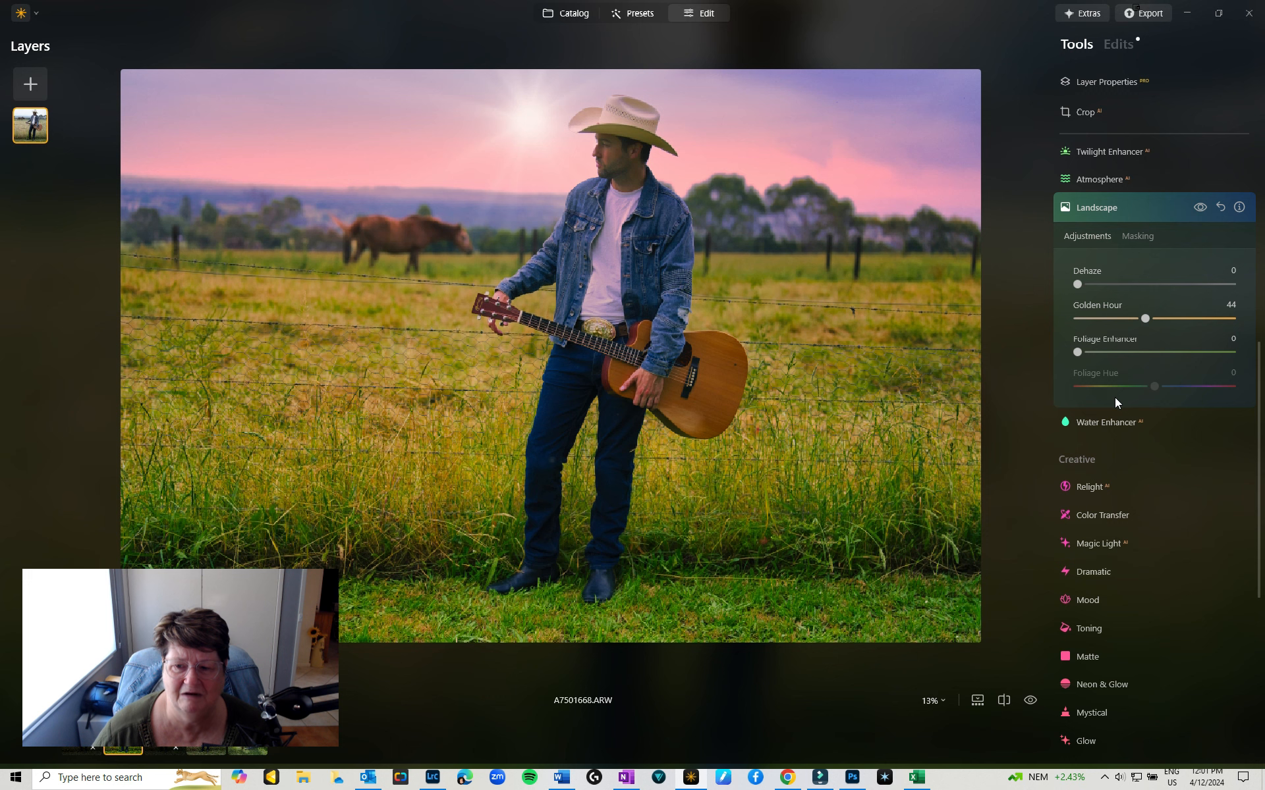
Relight the photo with Brightness Near set to 12 and Depth to 78
{"action": "left_click", "coordinate": [1088, 487]}
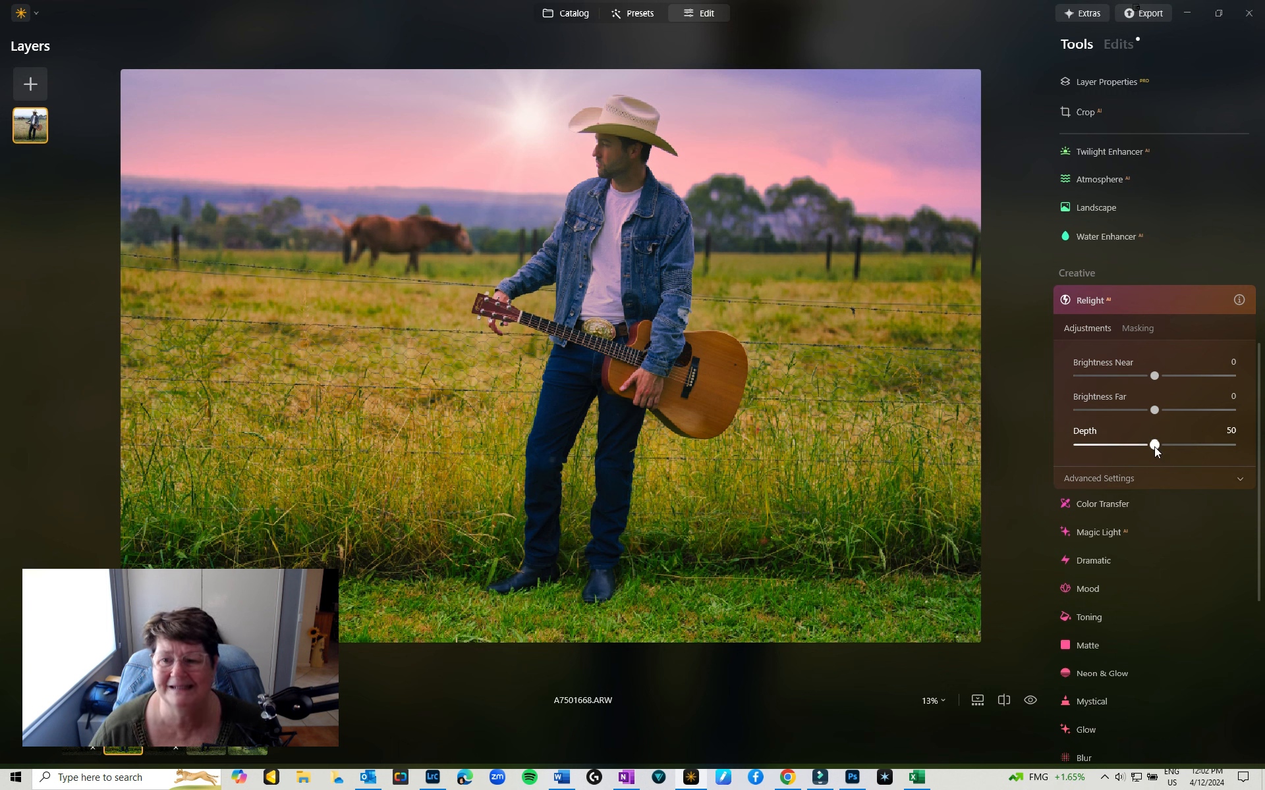
{"action": "left_click_drag", "start_coordinate": [1153, 378], "coordinate": [1191, 378]}
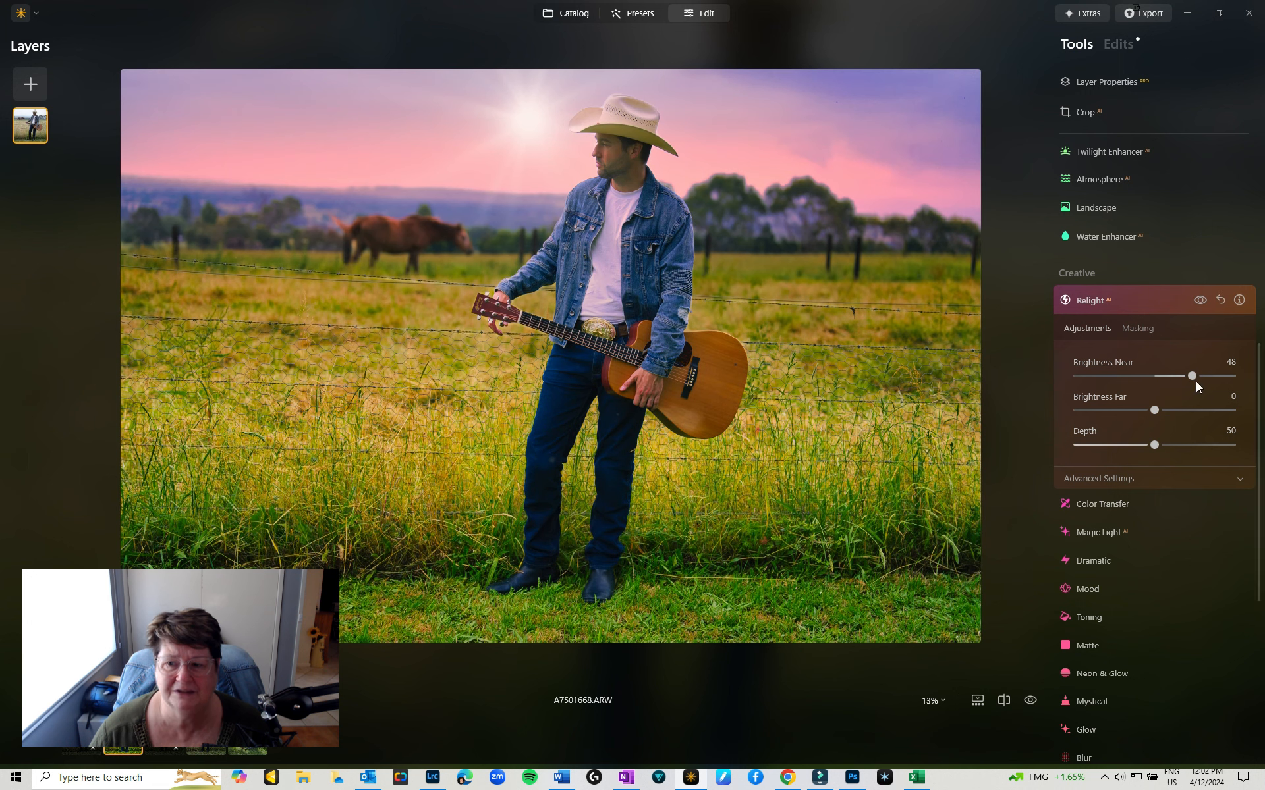
{"action": "left_click_drag", "start_coordinate": [1191, 376], "coordinate": [1165, 376]}
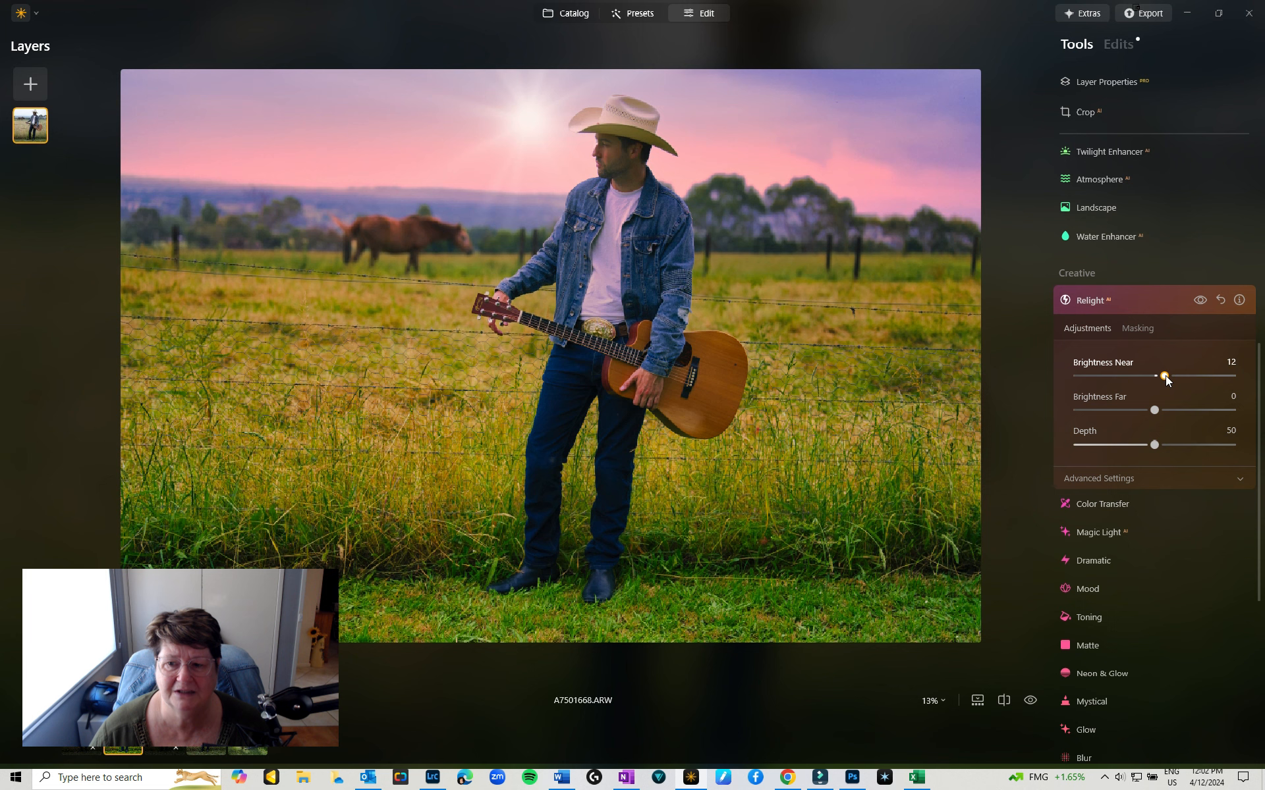
{"action": "left_click_drag", "start_coordinate": [1153, 445], "coordinate": [1196, 448]}
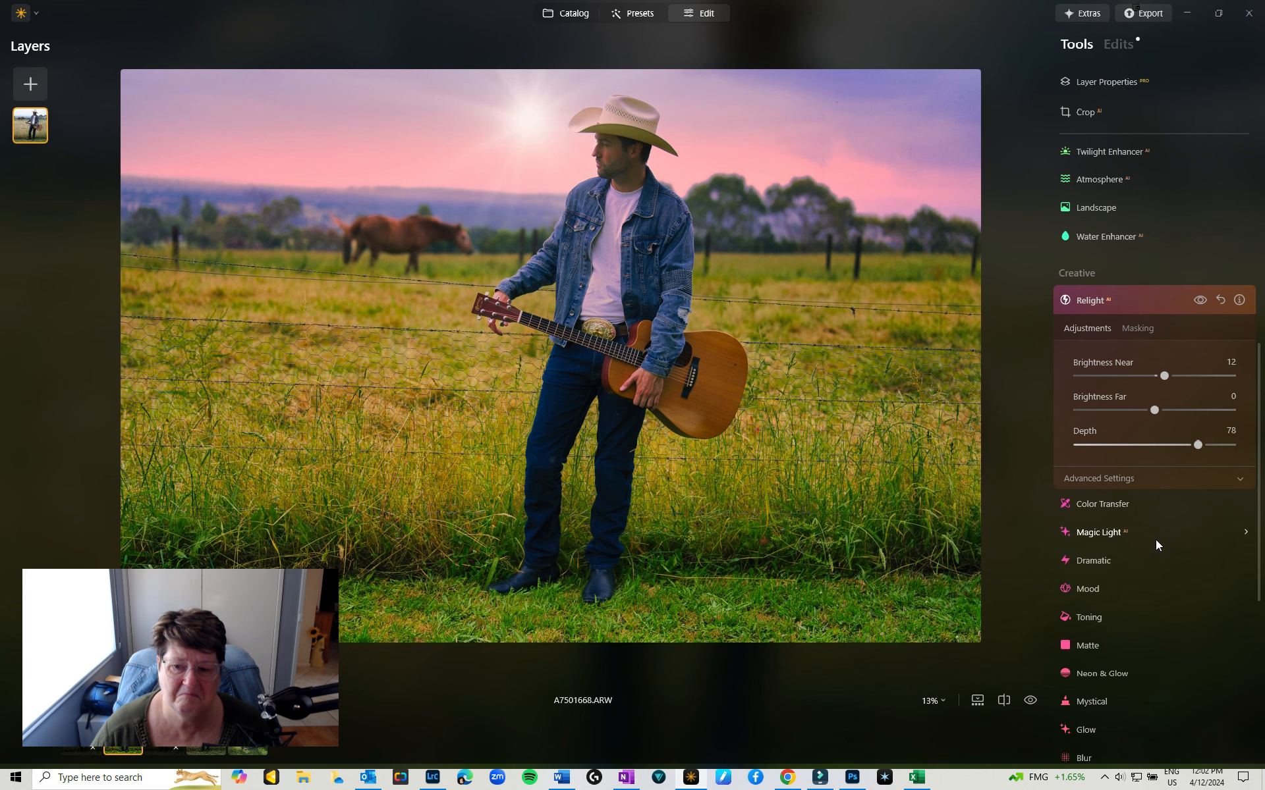
Apply the Dramatic effect with Amount 4 and Local Contrast 25
{"action": "left_click", "coordinate": [1087, 562]}
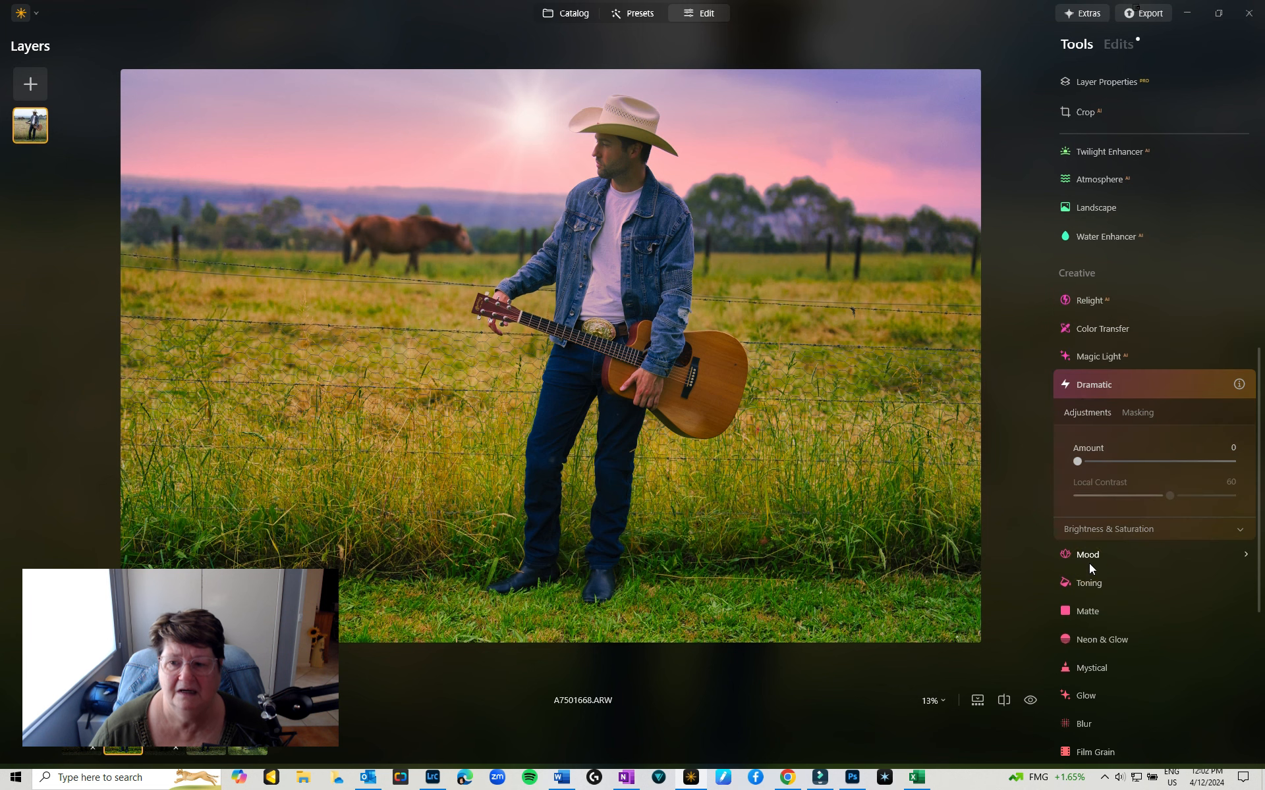
{"action": "left_click_drag", "start_coordinate": [1084, 460], "coordinate": [1123, 462]}
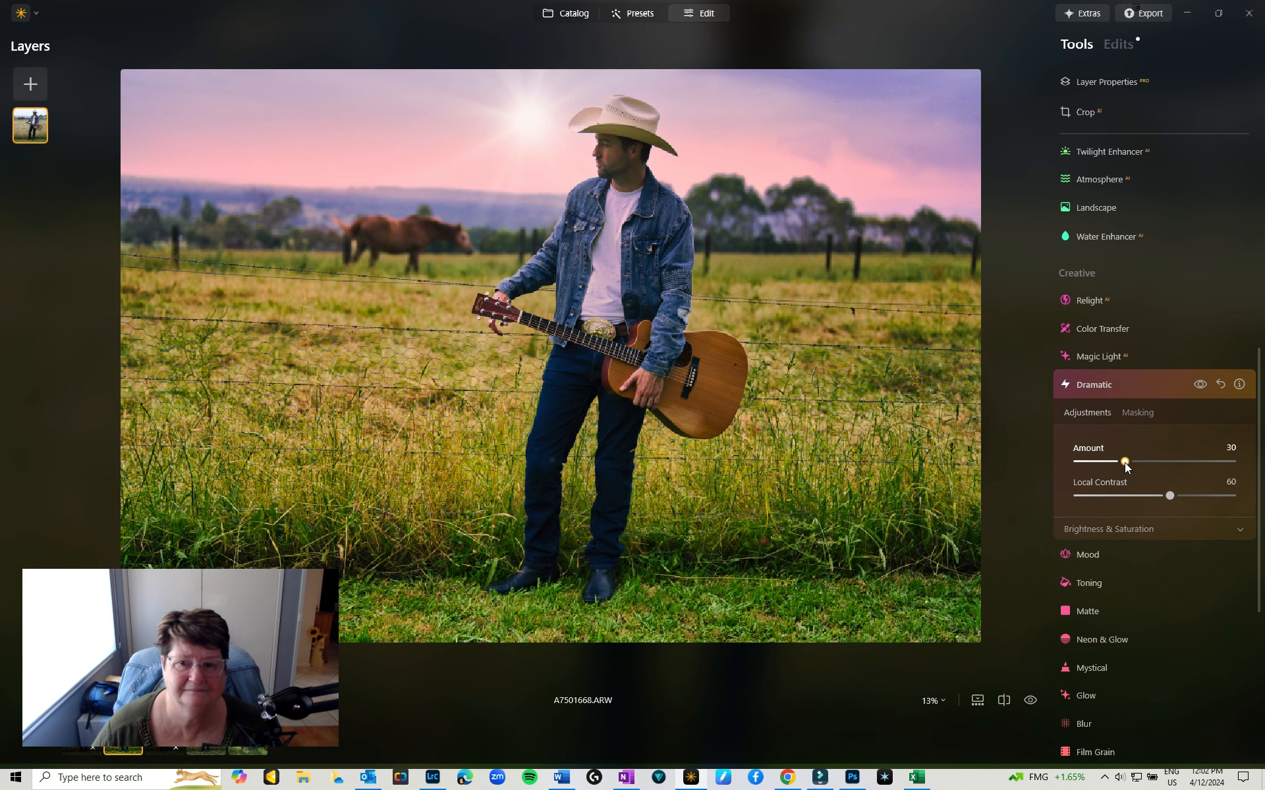
{"action": "left_click_drag", "start_coordinate": [1167, 496], "coordinate": [1085, 461]}
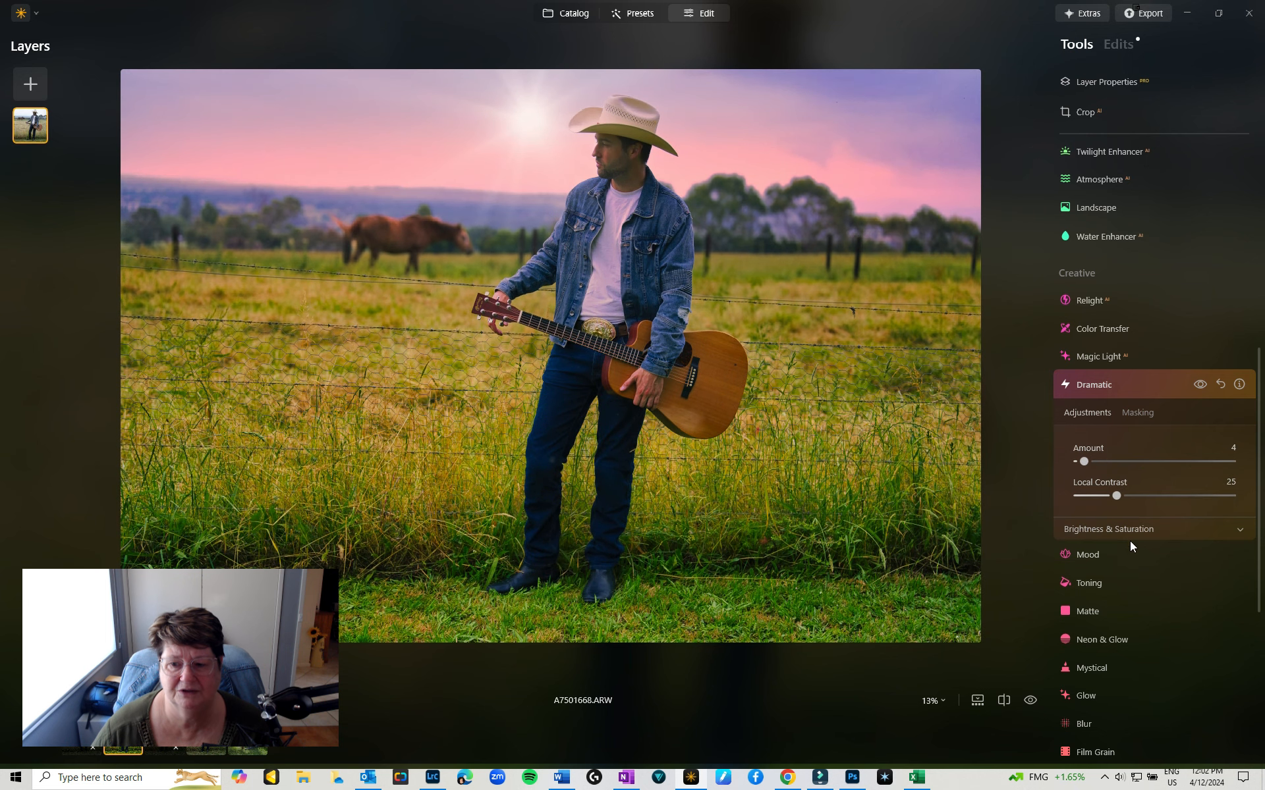
Open the Mood settings and compare the original and edited photo by sweeping the before/after divider across the image
{"action": "left_click", "coordinate": [1100, 557]}
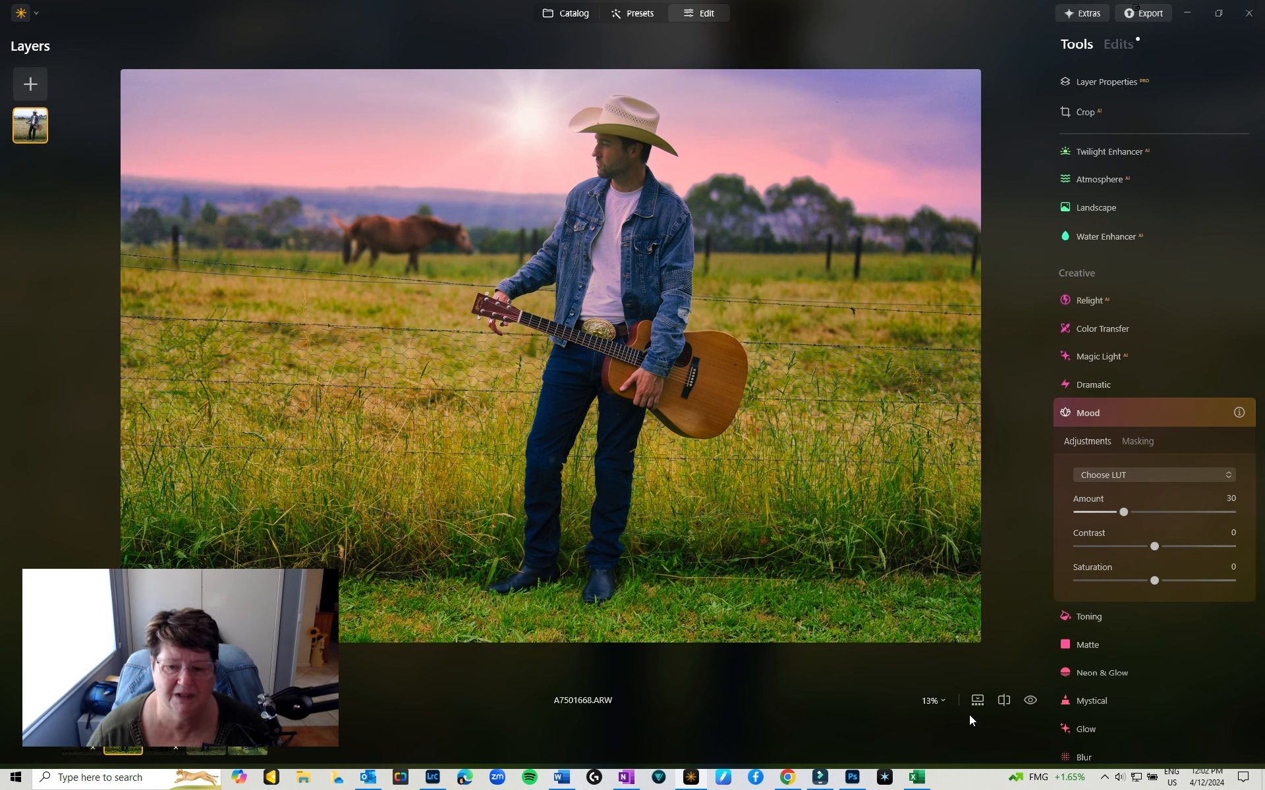
{"action": "left_click", "coordinate": [1004, 702]}
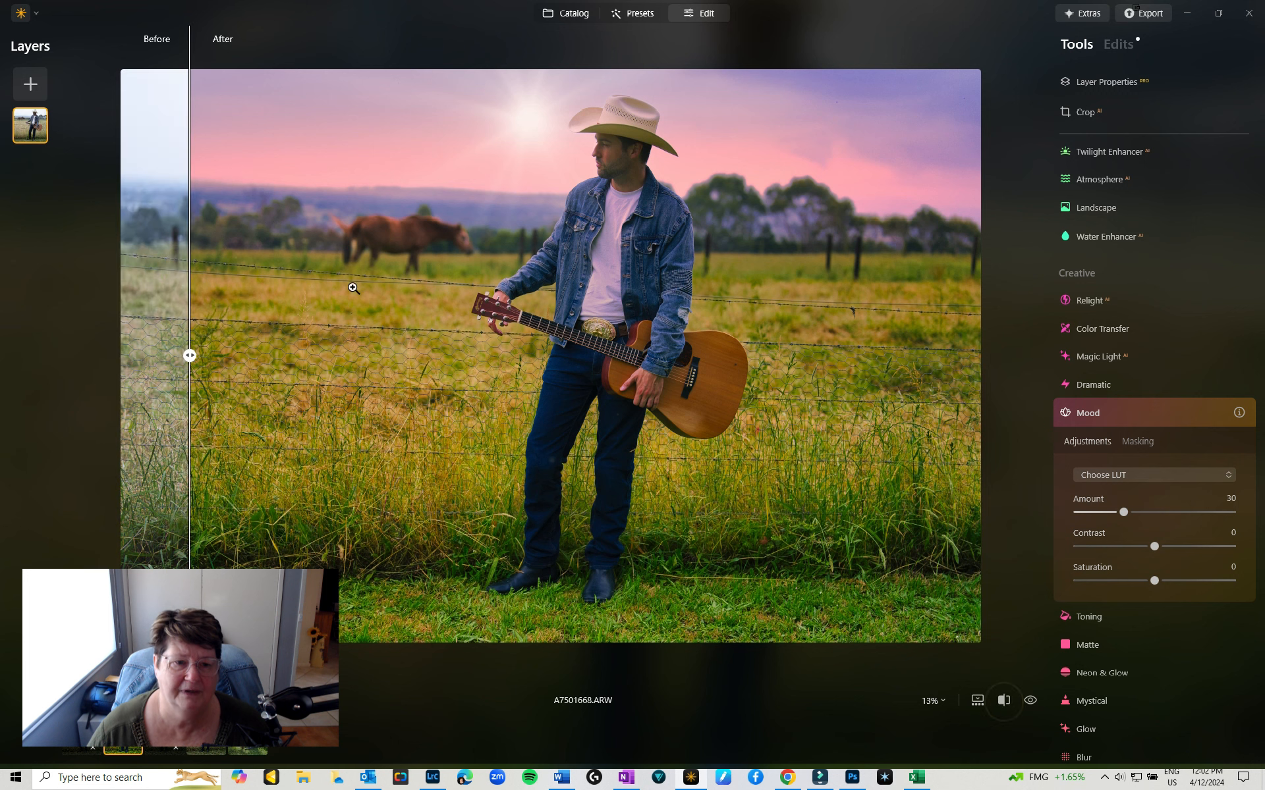
{"action": "left_click_drag", "start_coordinate": [190, 354], "coordinate": [22, 291]}
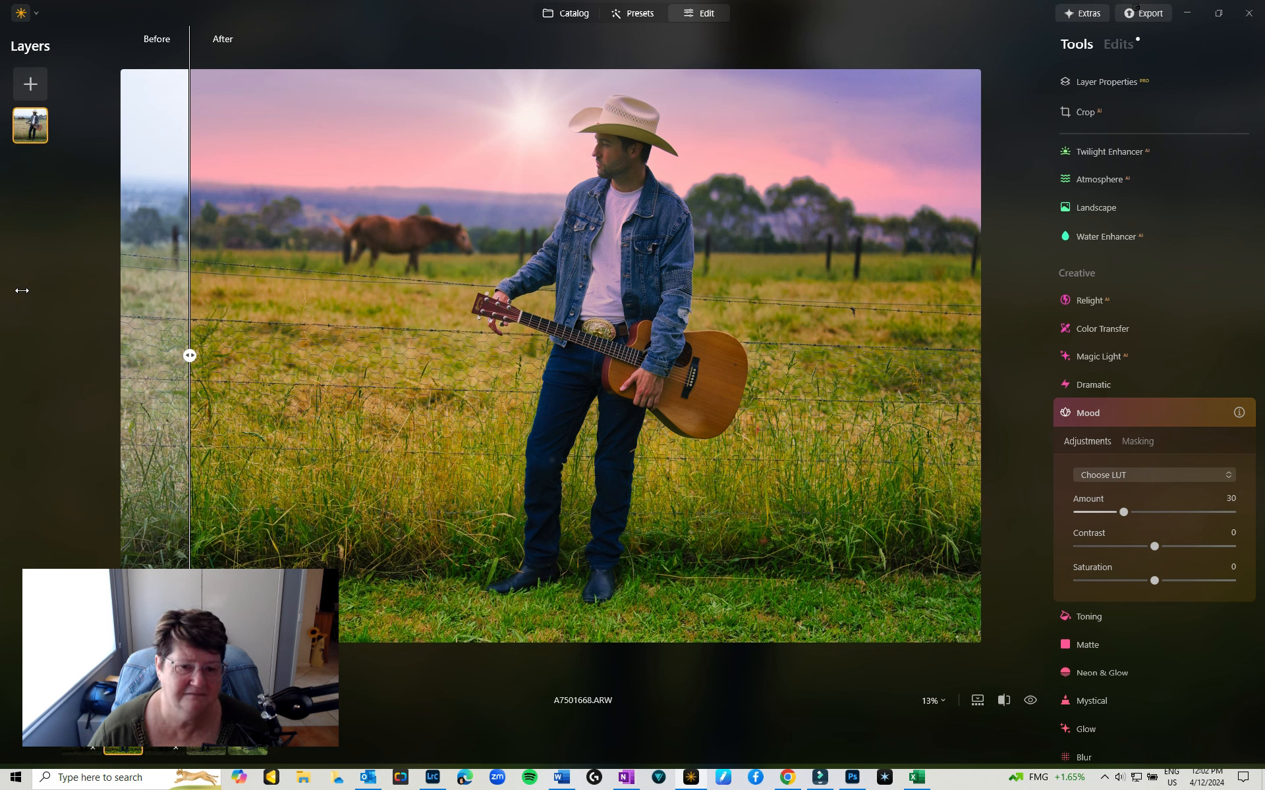
{"action": "left_click_drag", "start_coordinate": [22, 291], "coordinate": [1014, 392]}
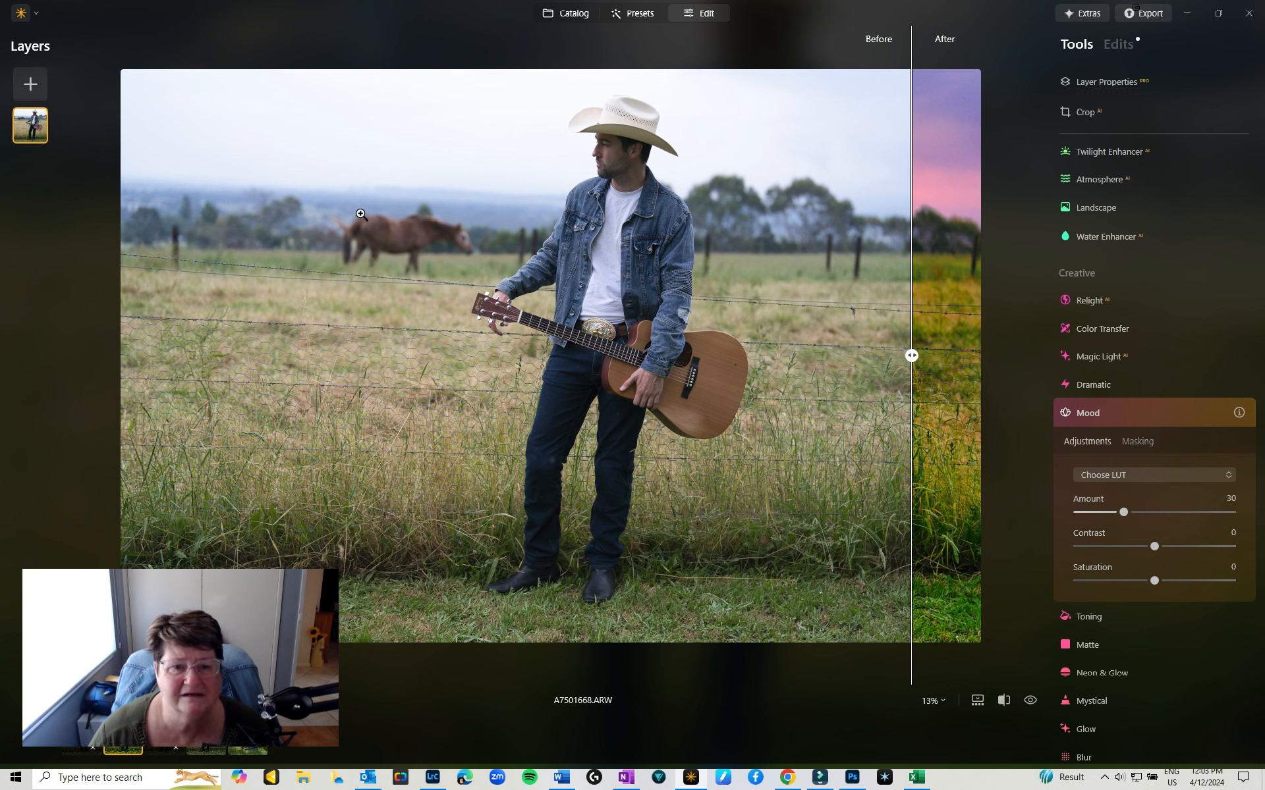
{"action": "mouse_move", "coordinate": [911, 355]}
{"action": "left_mouse_down"}
{"action": "mouse_move", "coordinate": [189, 353]}
{"action": "mouse_move", "coordinate": [912, 354]}
{"action": "left_mouse_up"}
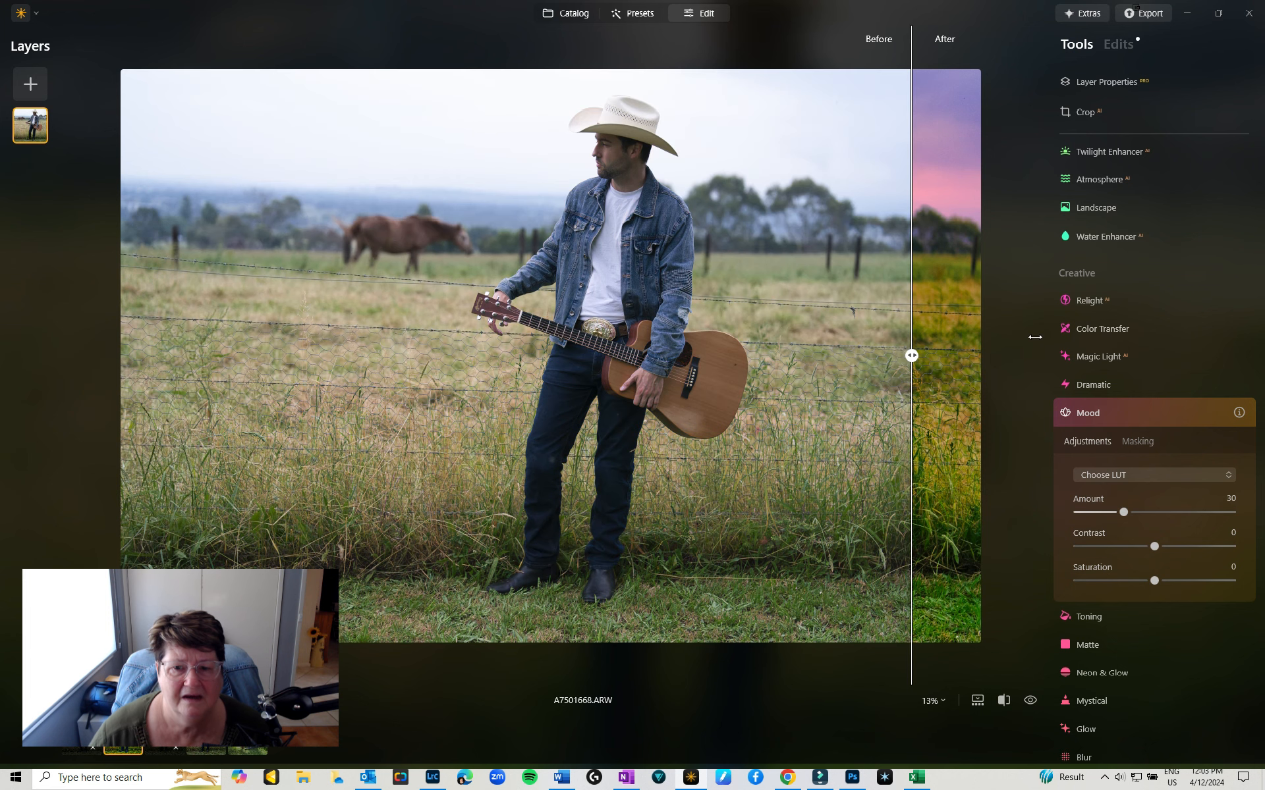
Try the Anaheim cinematic toning LUT in the Mood settings with Amount 78
{"action": "left_click_drag", "start_coordinate": [1035, 337], "coordinate": [197, 354]}
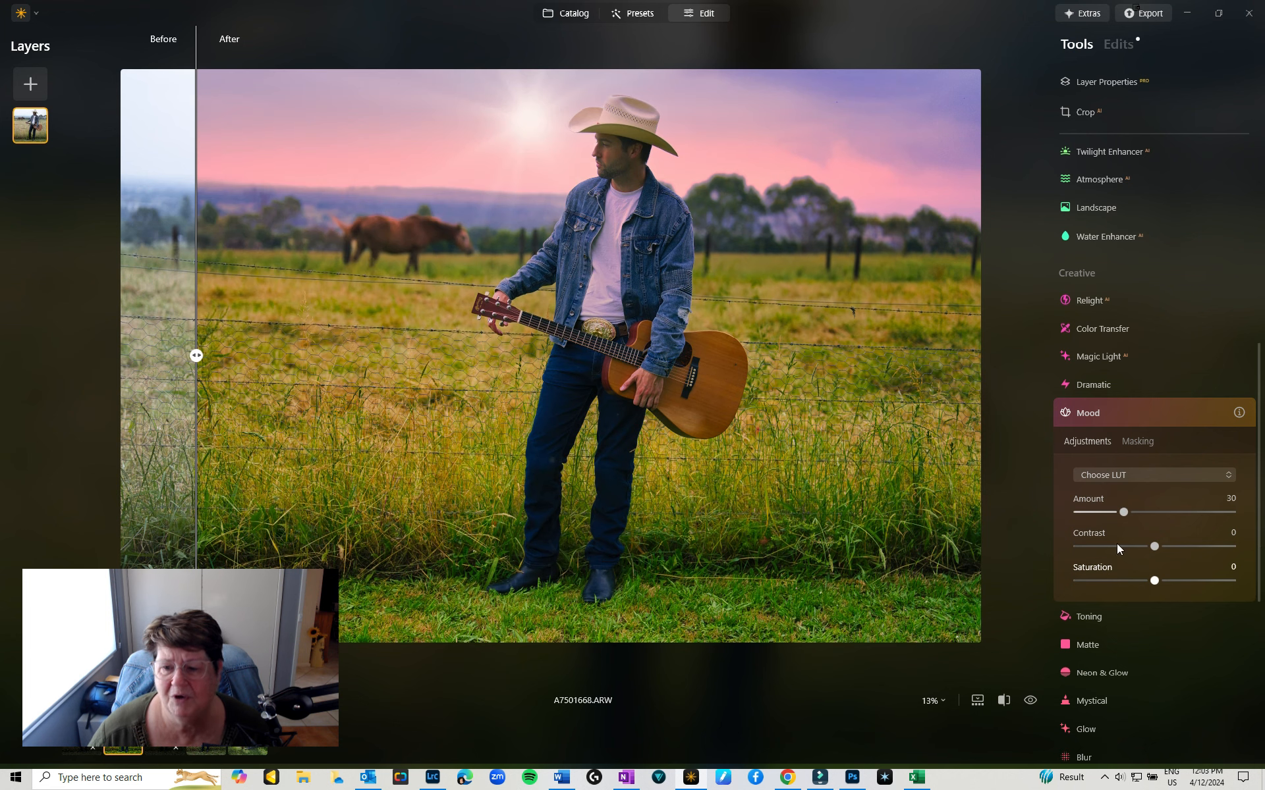
{"action": "left_click", "coordinate": [1111, 477]}
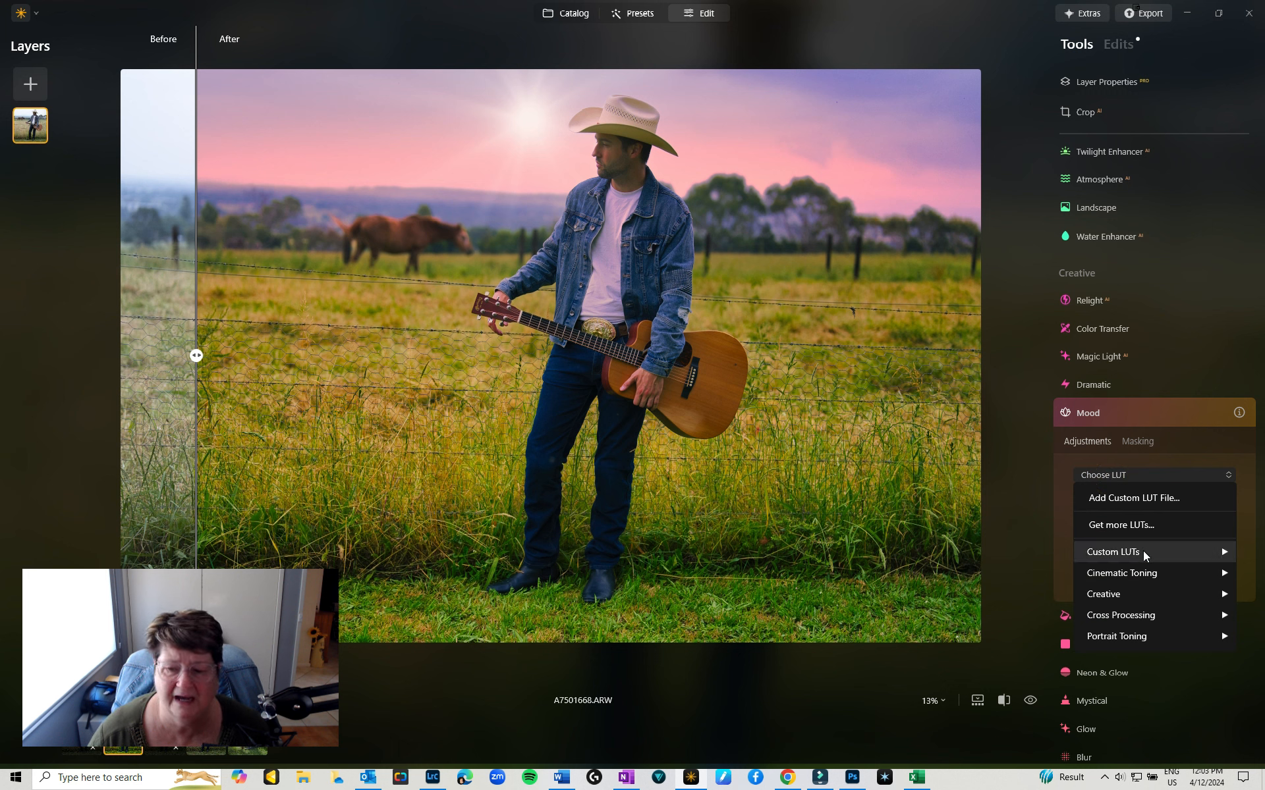
{"action": "mouse_move", "coordinate": [1142, 575]}
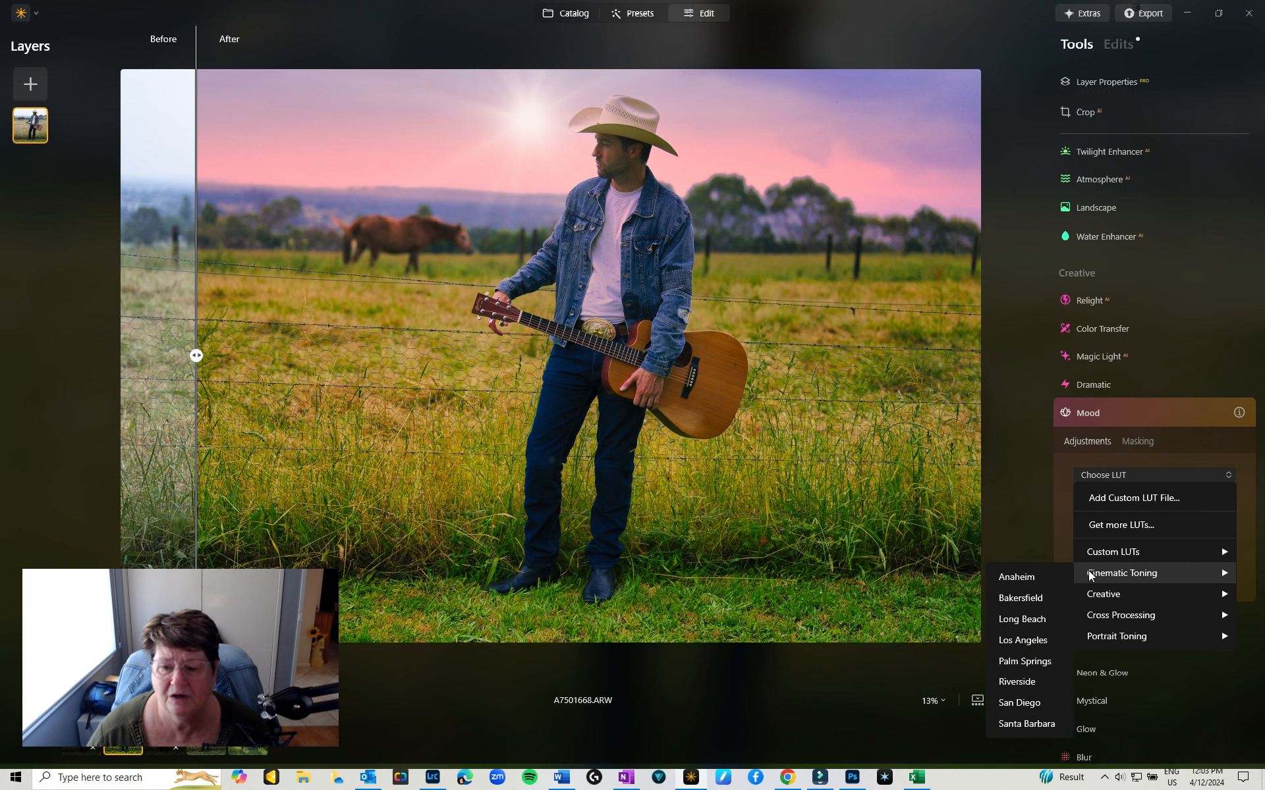
{"action": "left_click", "coordinate": [1022, 574]}
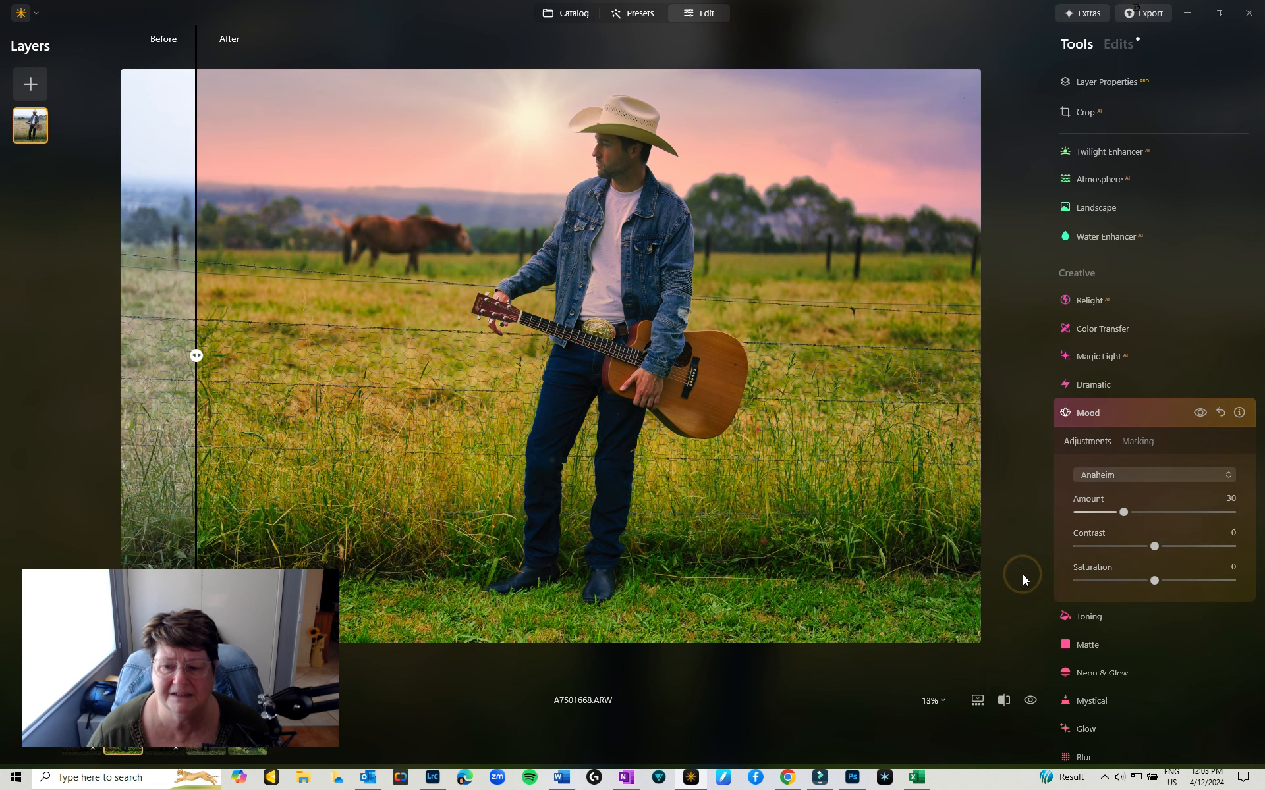
{"action": "left_click_drag", "start_coordinate": [197, 356], "coordinate": [39, 334]}
{"action": "left_click_drag", "start_coordinate": [1123, 512], "coordinate": [1201, 514]}
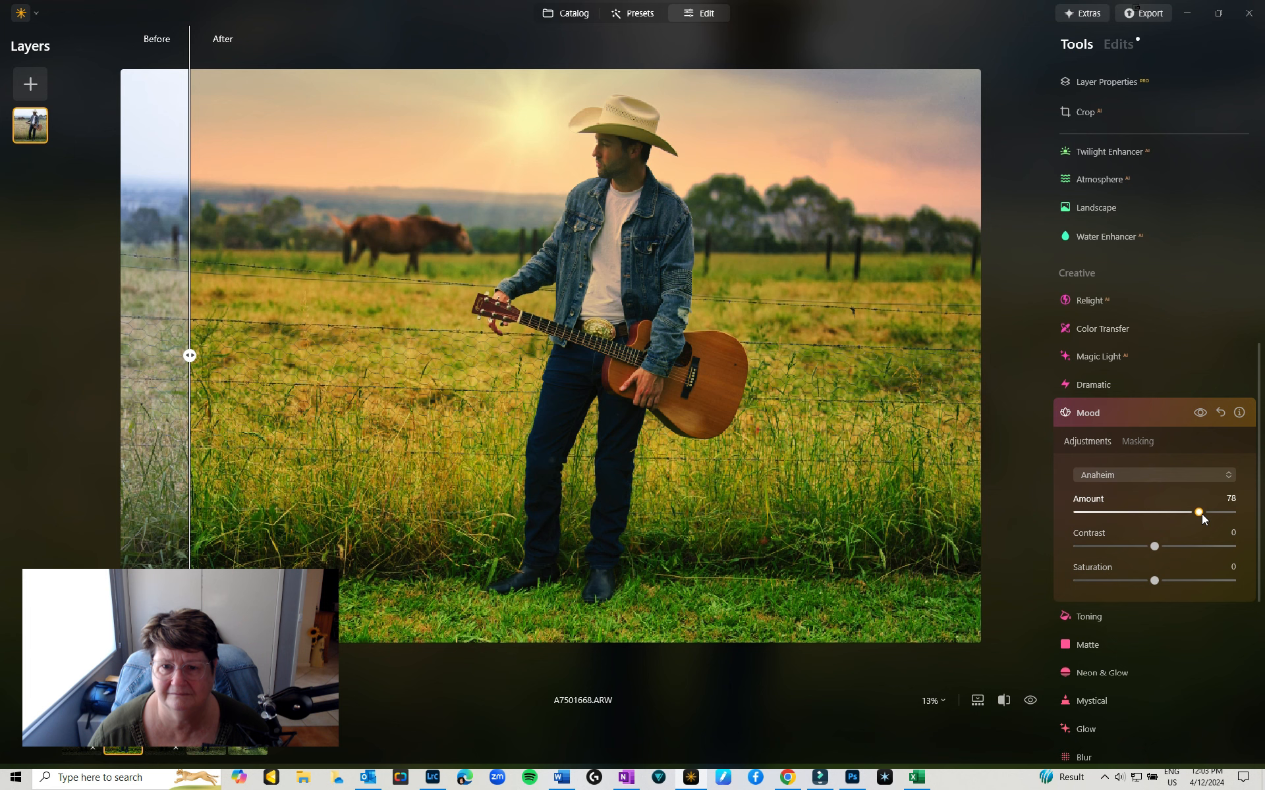
Try the Los Angeles cinematic toning LUT in the Mood settings with Amount 100
{"action": "left_click", "coordinate": [1121, 474]}
{"action": "mouse_move", "coordinate": [1128, 574]}
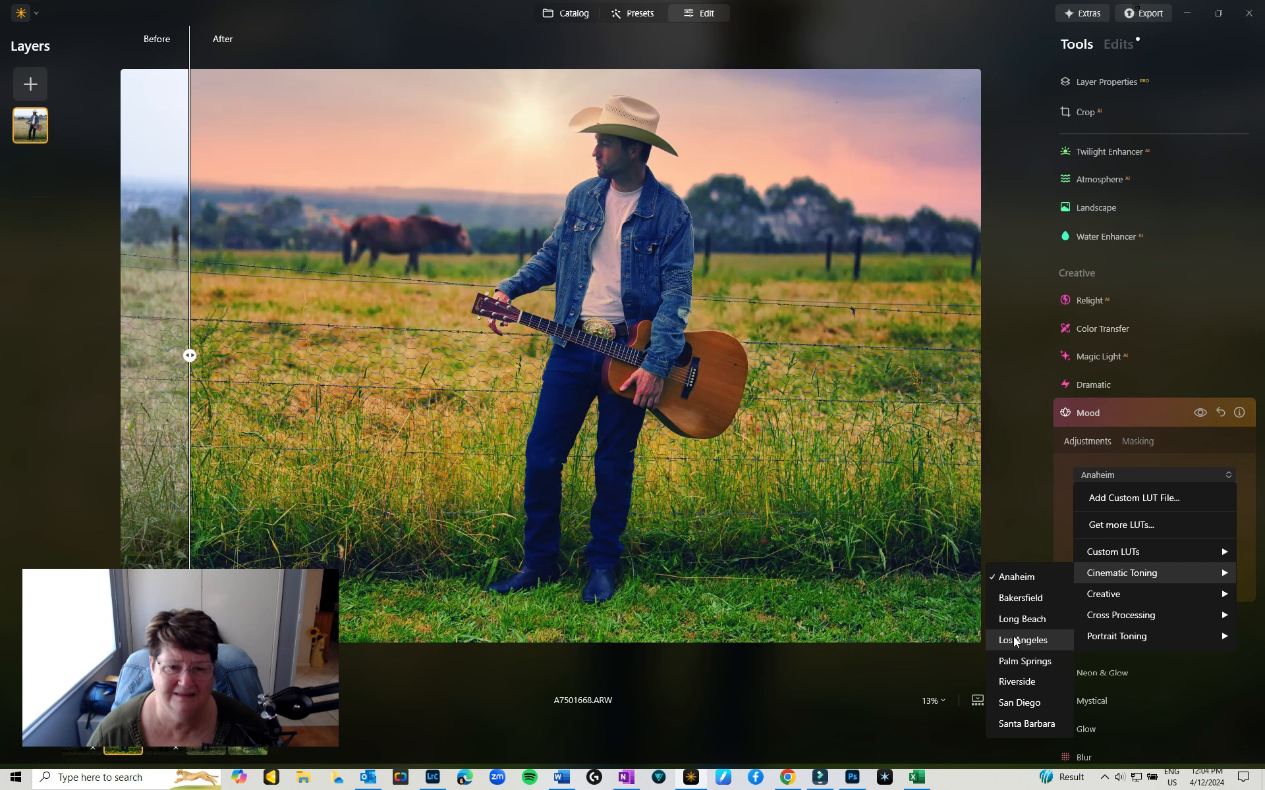
{"action": "left_click", "coordinate": [1015, 641]}
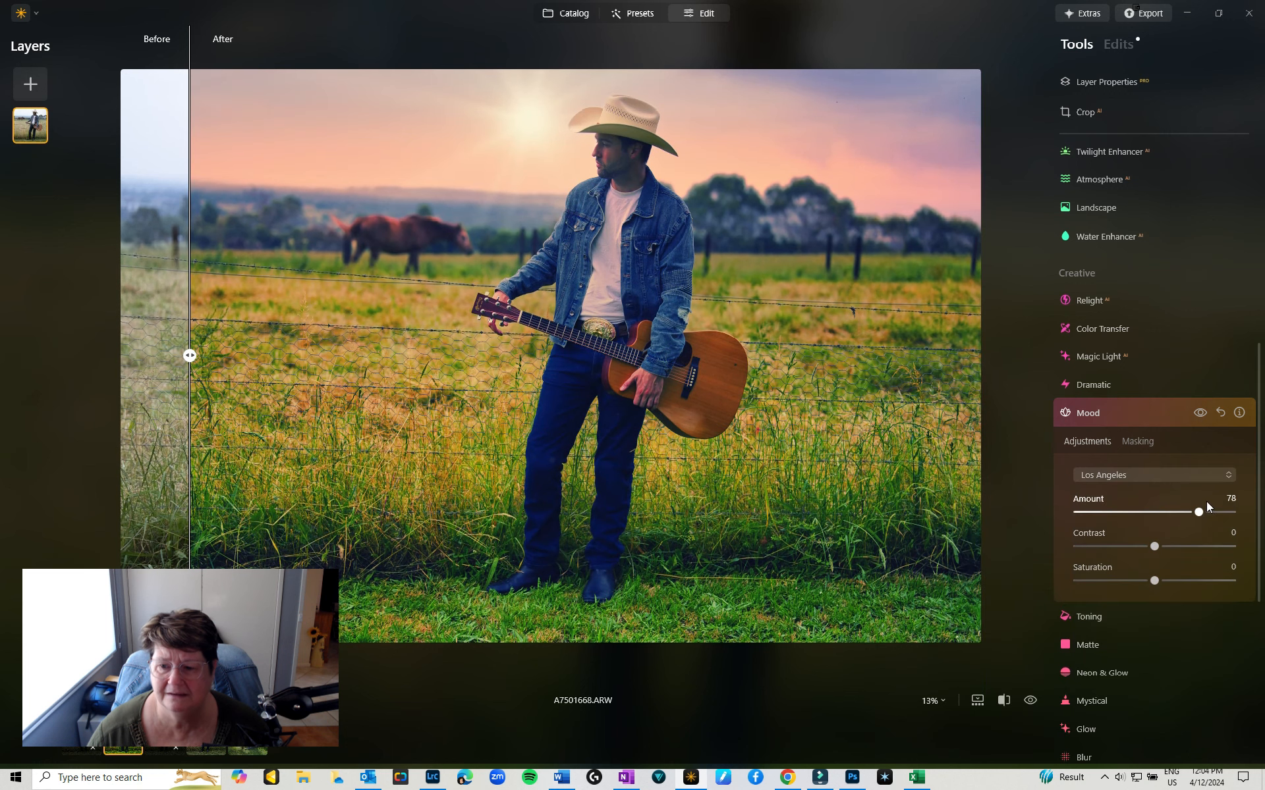
{"action": "left_click_drag", "start_coordinate": [1200, 512], "coordinate": [1237, 520]}
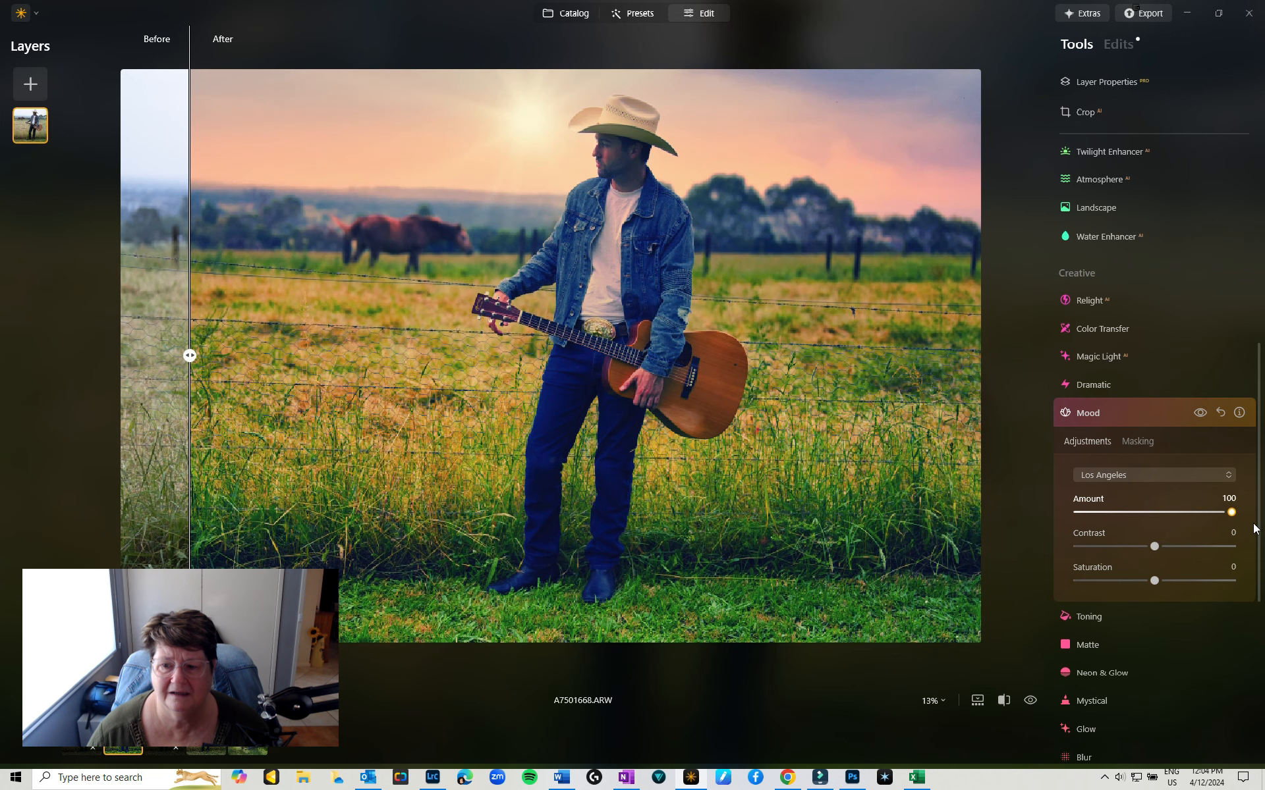
Apply the Rosa portrait toning LUT in Mood with Amount 89, Contrast -18 and Saturation -28
{"action": "left_click", "coordinate": [1101, 476]}
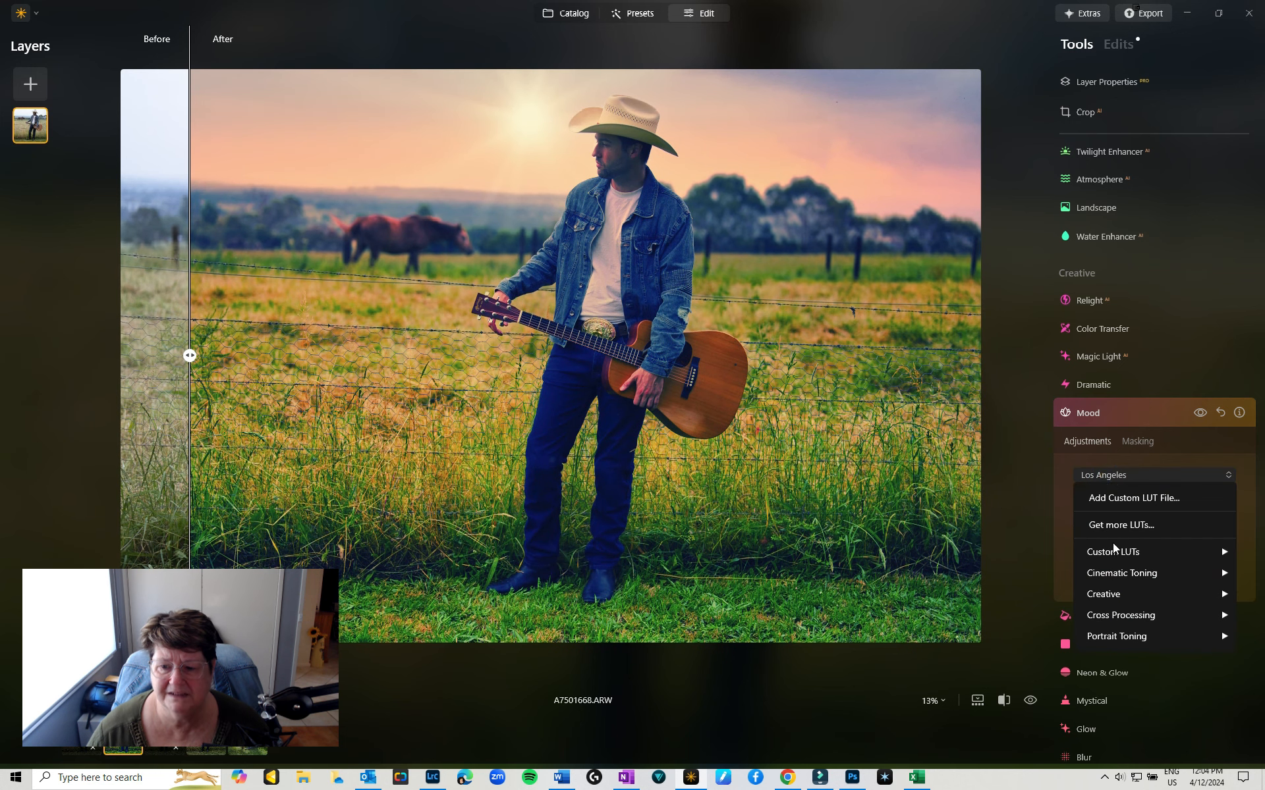
{"action": "mouse_move", "coordinate": [1104, 597]}
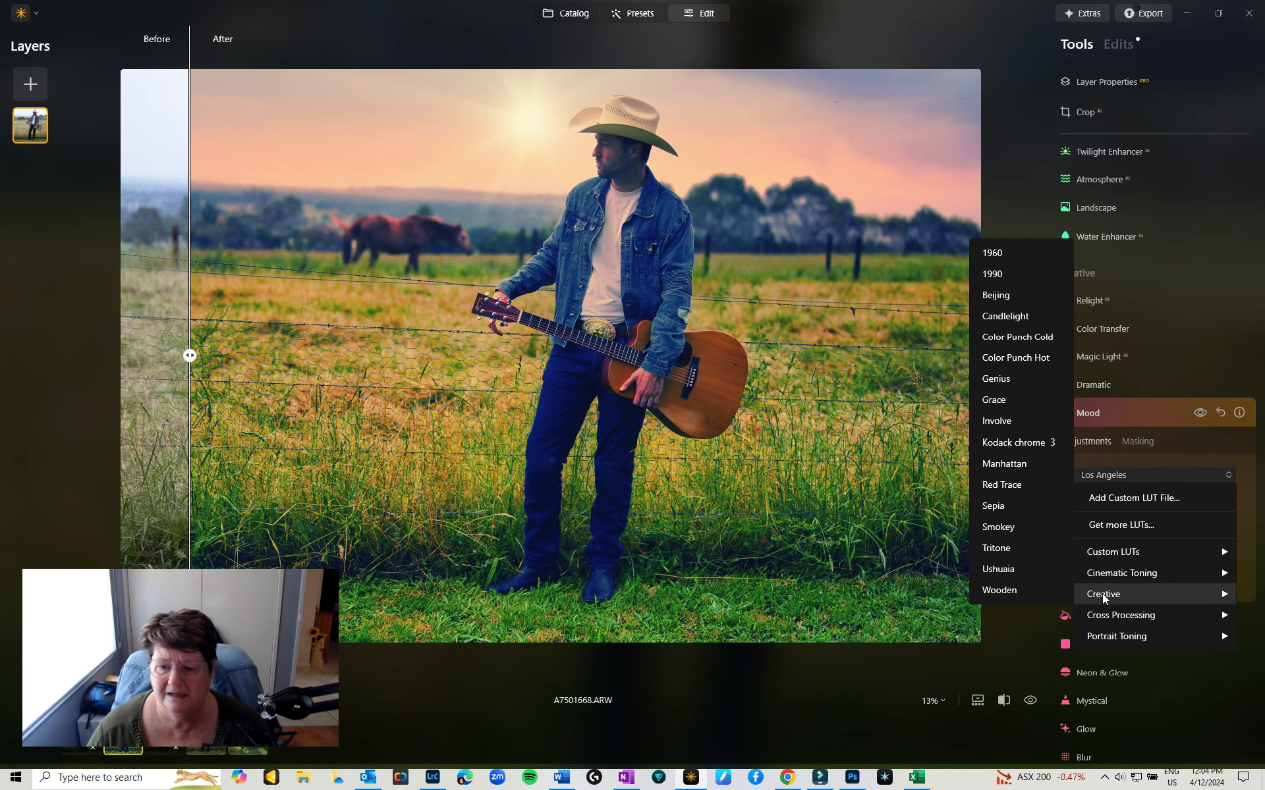
{"action": "mouse_move", "coordinate": [1109, 639]}
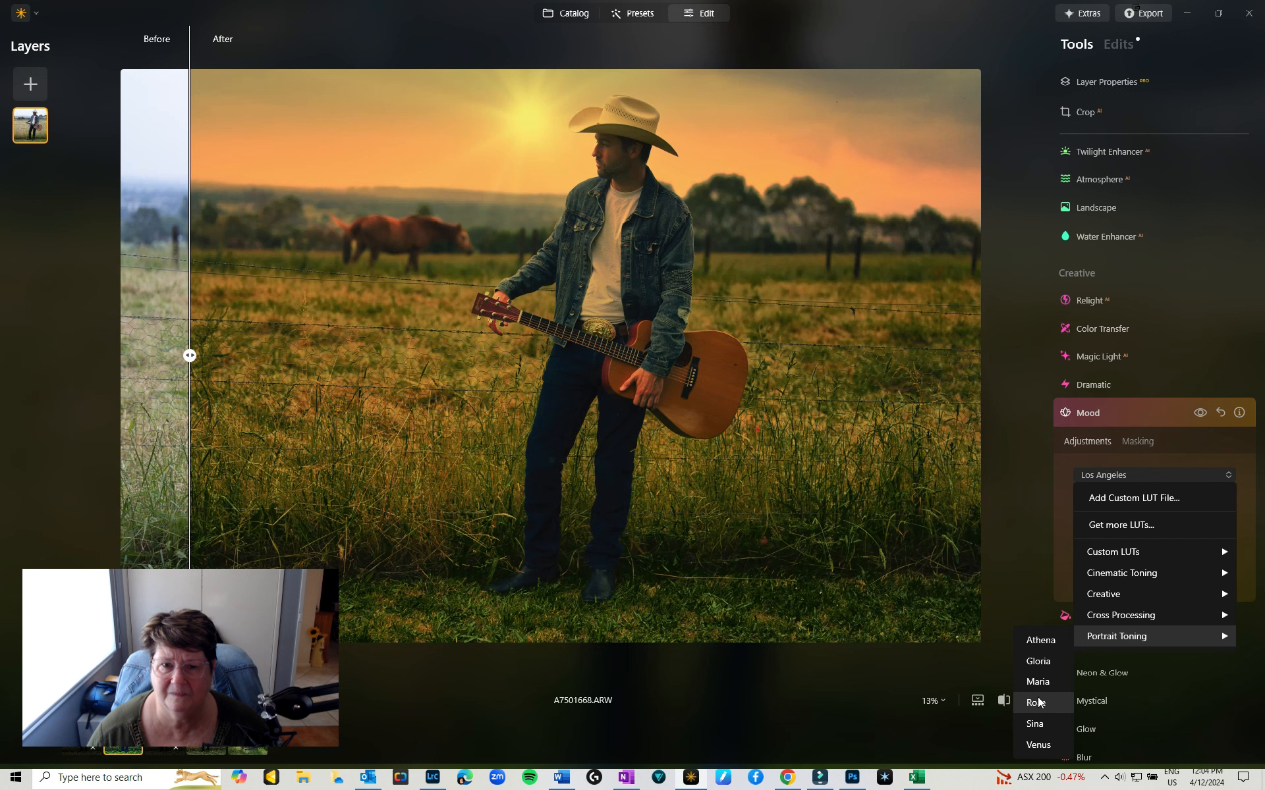
{"action": "left_click", "coordinate": [1039, 702]}
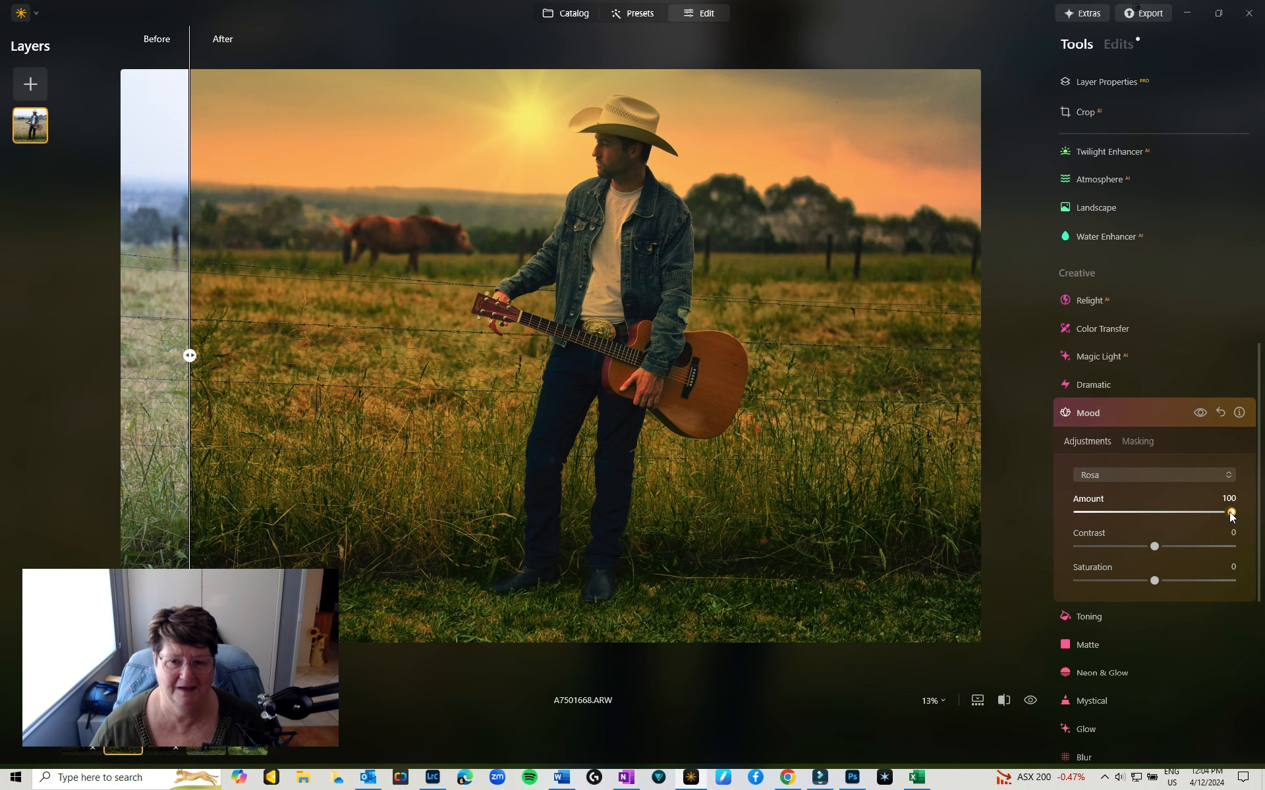
{"action": "left_click_drag", "start_coordinate": [1232, 517], "coordinate": [1043, 510]}
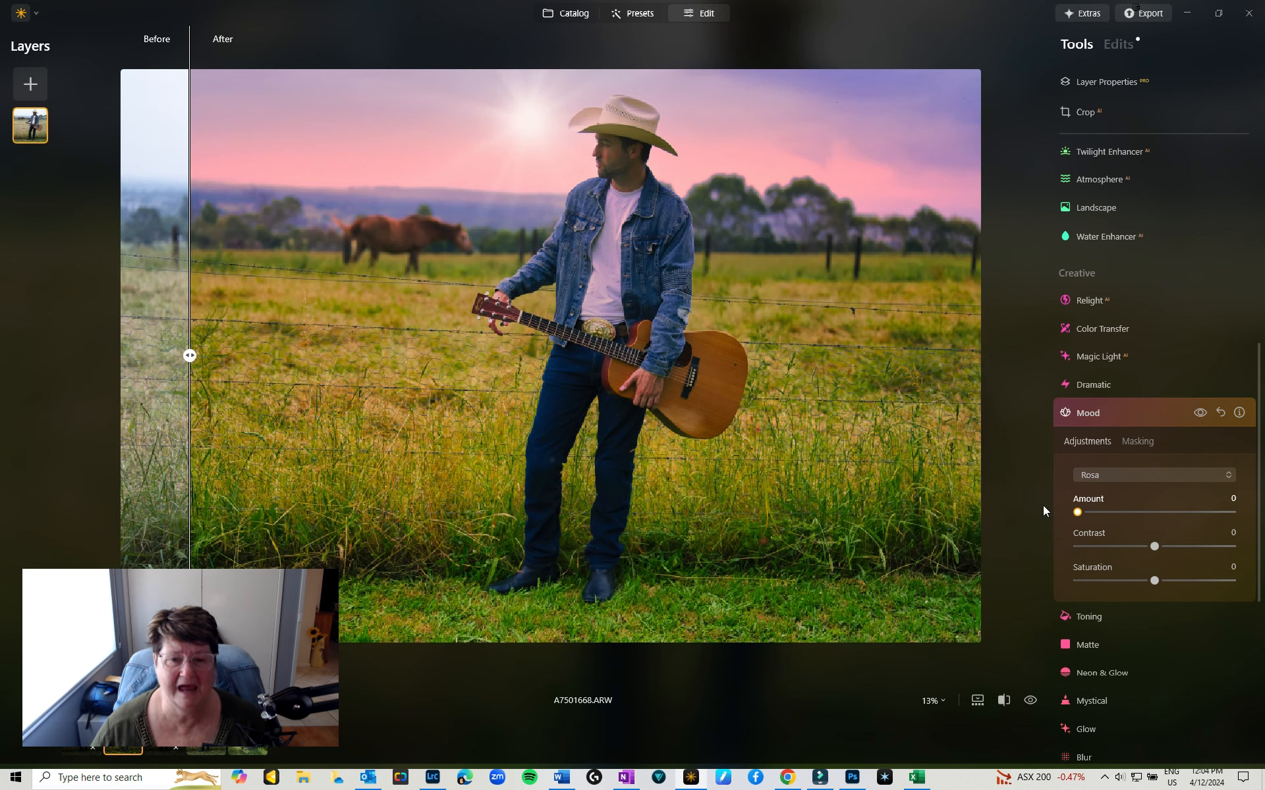
{"action": "left_click_drag", "start_coordinate": [1078, 512], "coordinate": [1193, 512]}
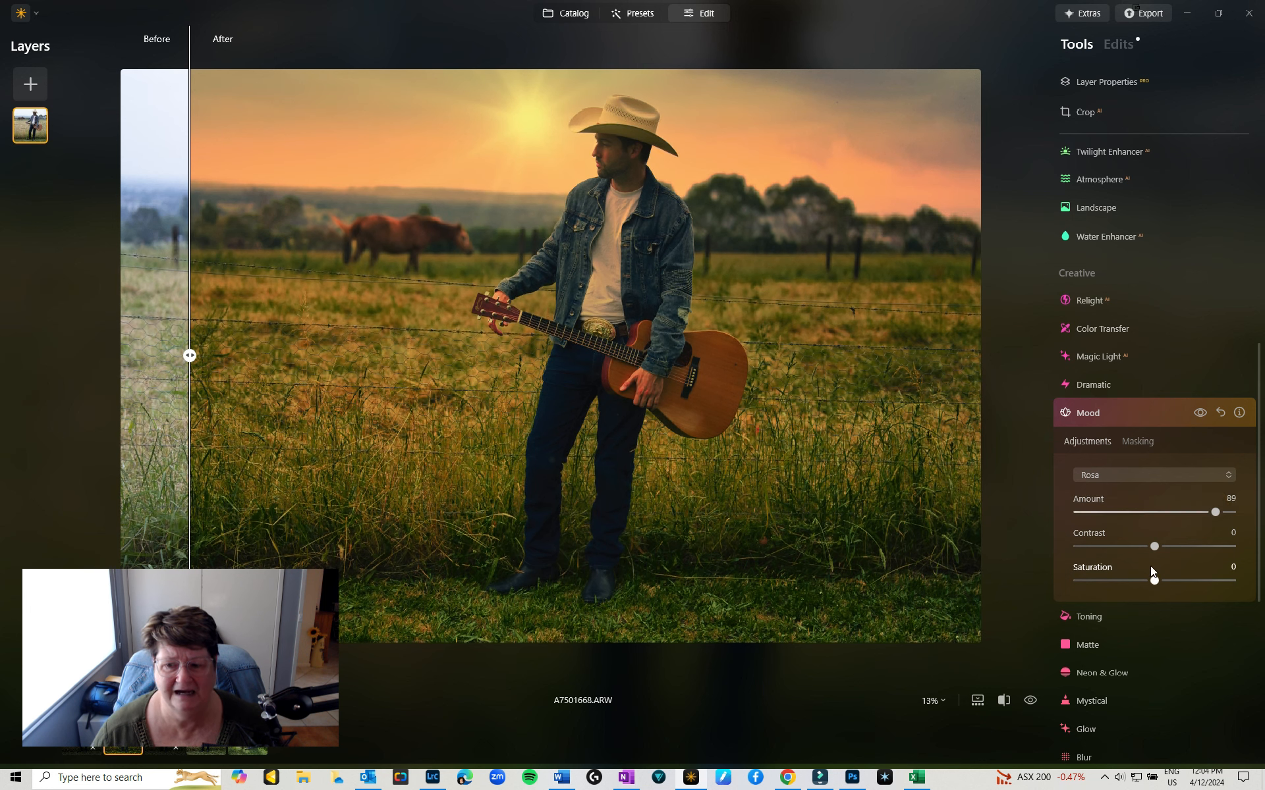
{"action": "left_click_drag", "start_coordinate": [1152, 582], "coordinate": [1131, 583]}
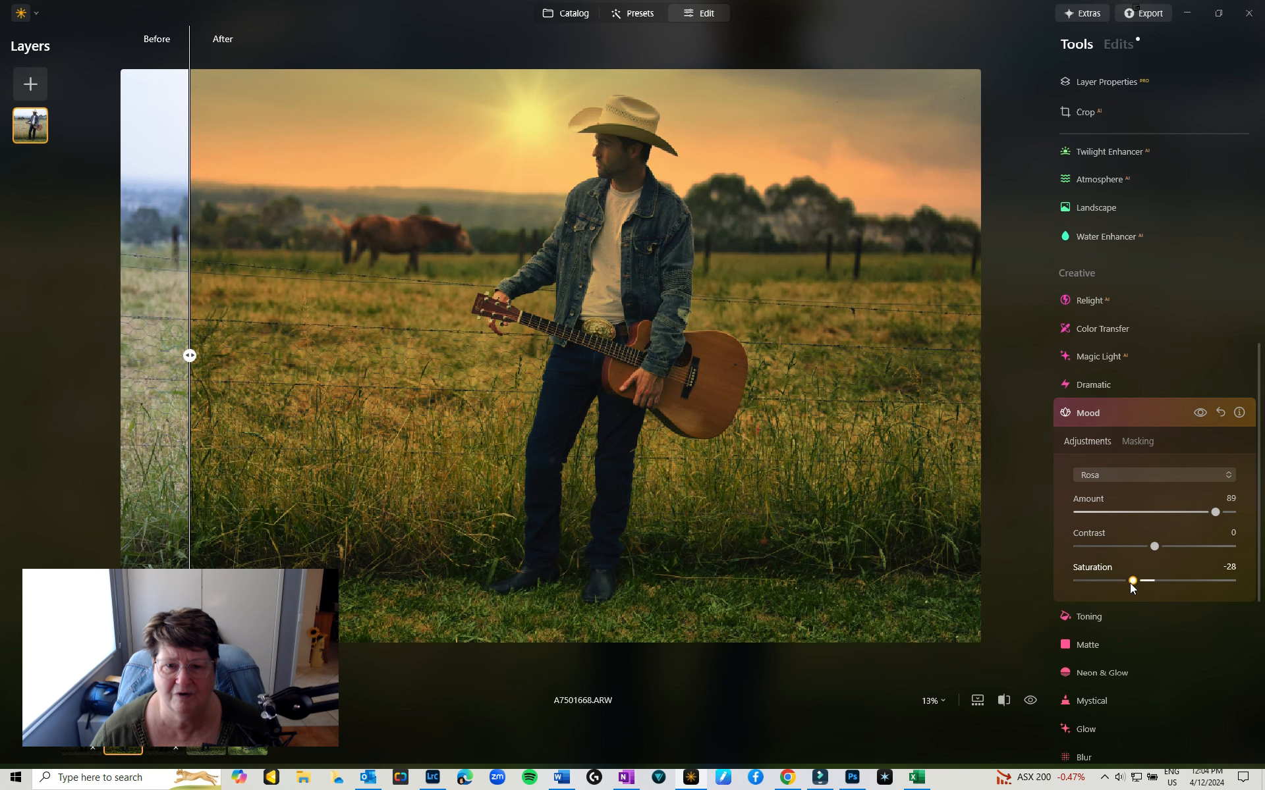
{"action": "left_click_drag", "start_coordinate": [1154, 546], "coordinate": [1126, 550]}
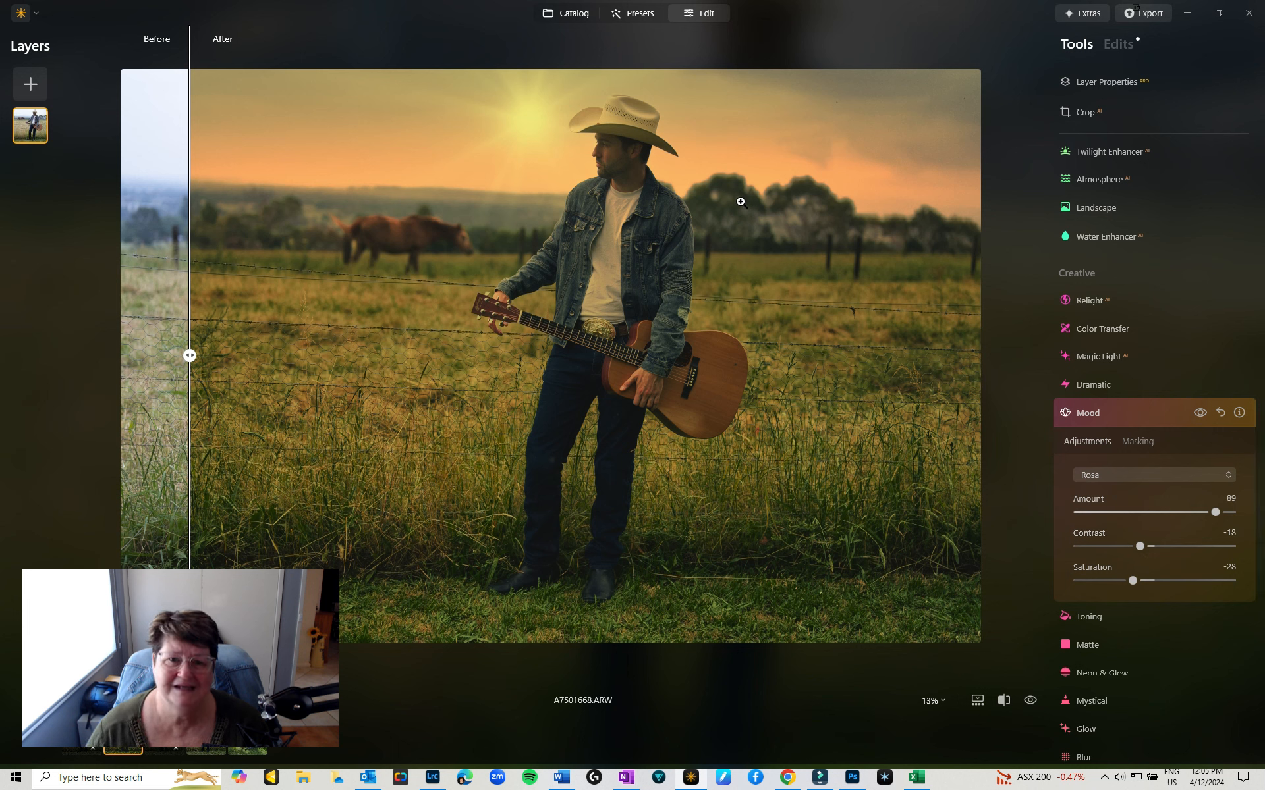
Soften the existing Sunrays edit with Amount 3, Overall Look 9, Sunrays Length 19 and a lower Penetration
{"action": "left_click", "coordinate": [1117, 47]}
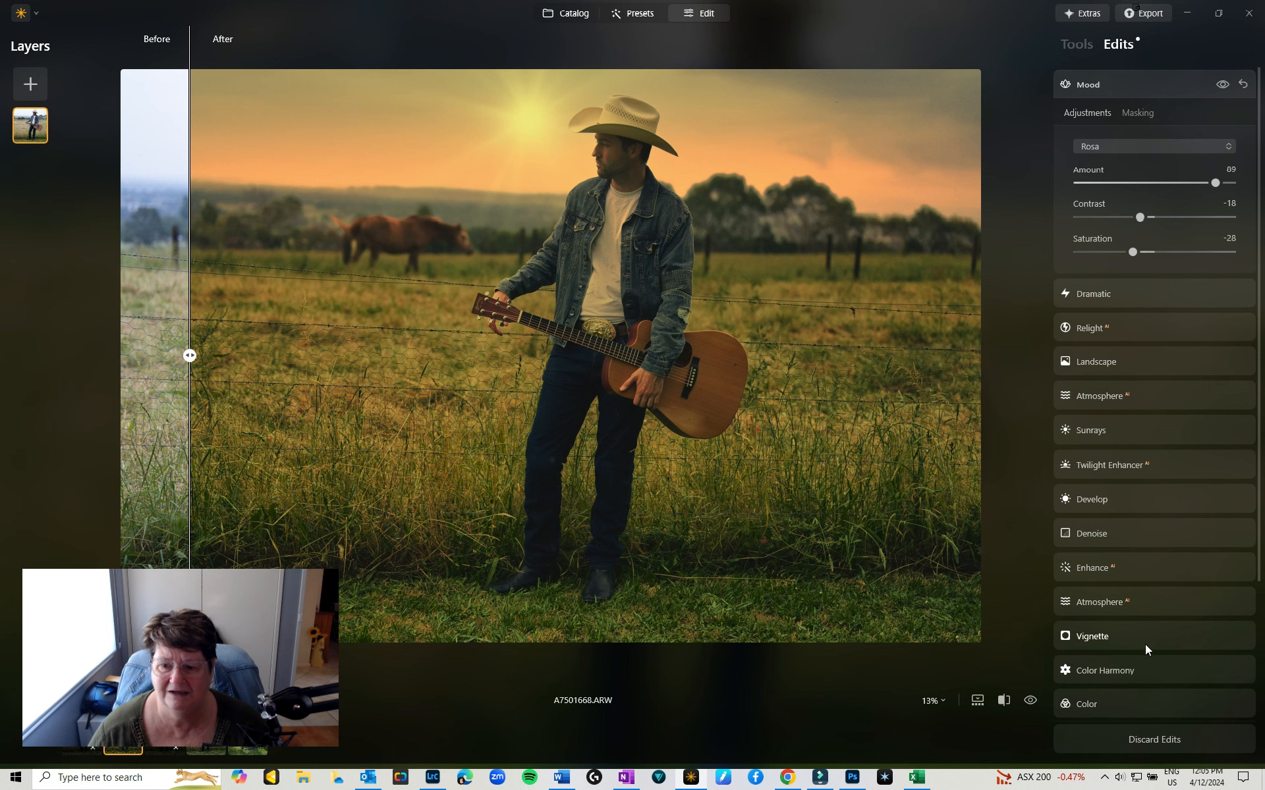
{"action": "left_click", "coordinate": [1121, 432]}
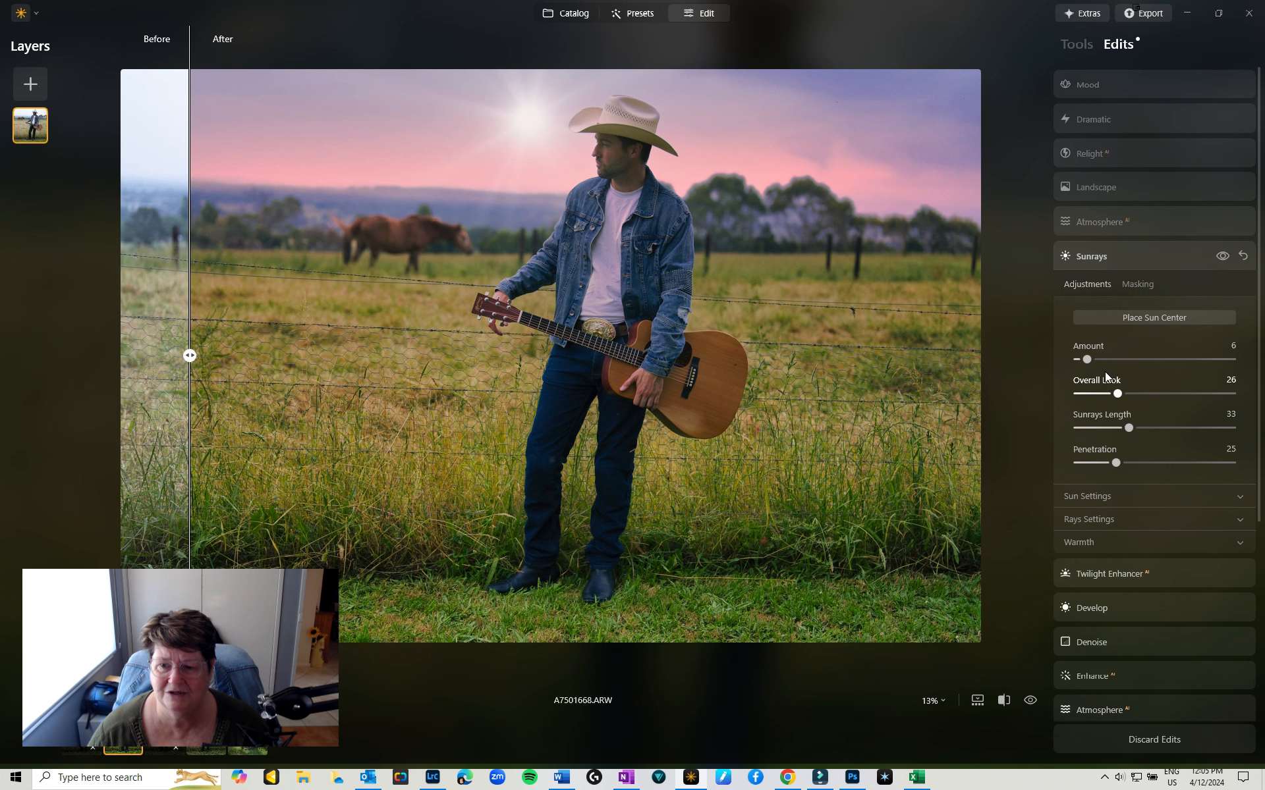
{"action": "left_click_drag", "start_coordinate": [1087, 359], "coordinate": [1097, 465]}
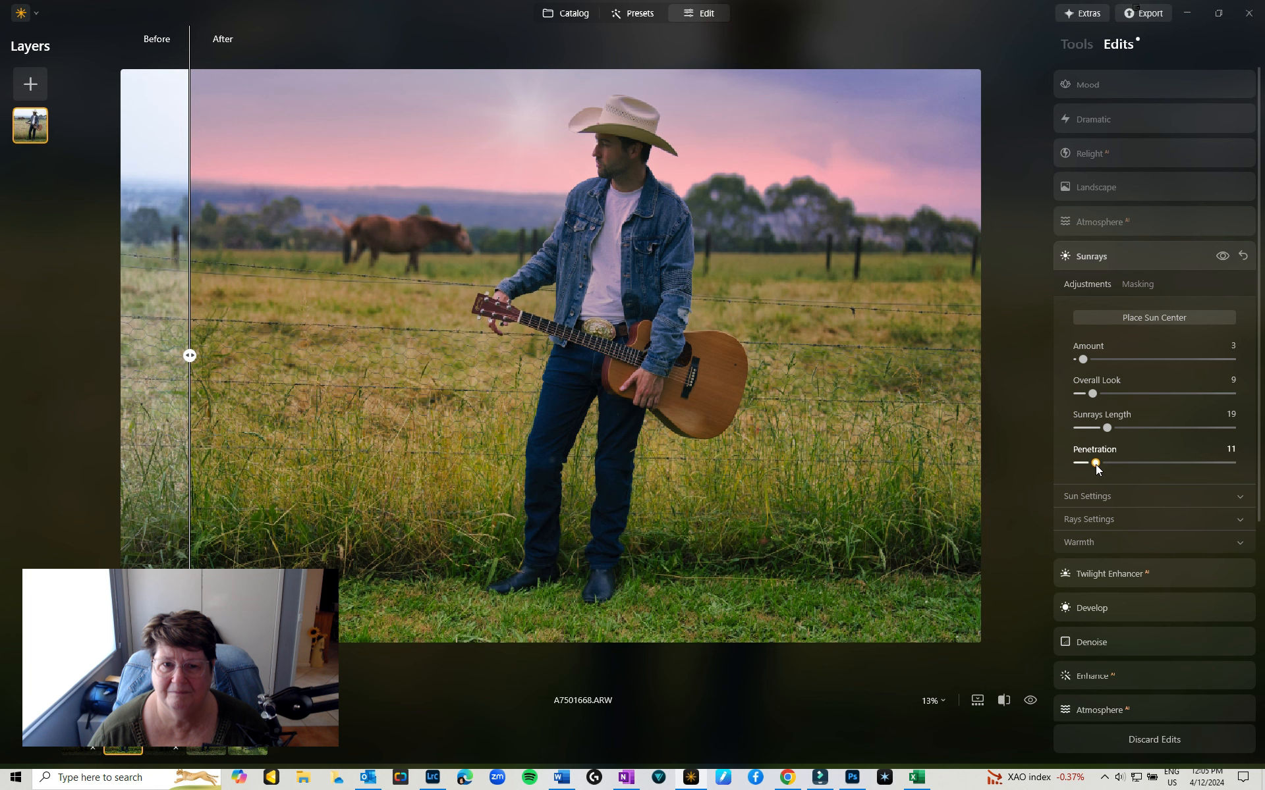
{"action": "left_click_drag", "start_coordinate": [1094, 464], "coordinate": [1091, 469]}
{"action": "left_click", "coordinate": [1123, 84]}
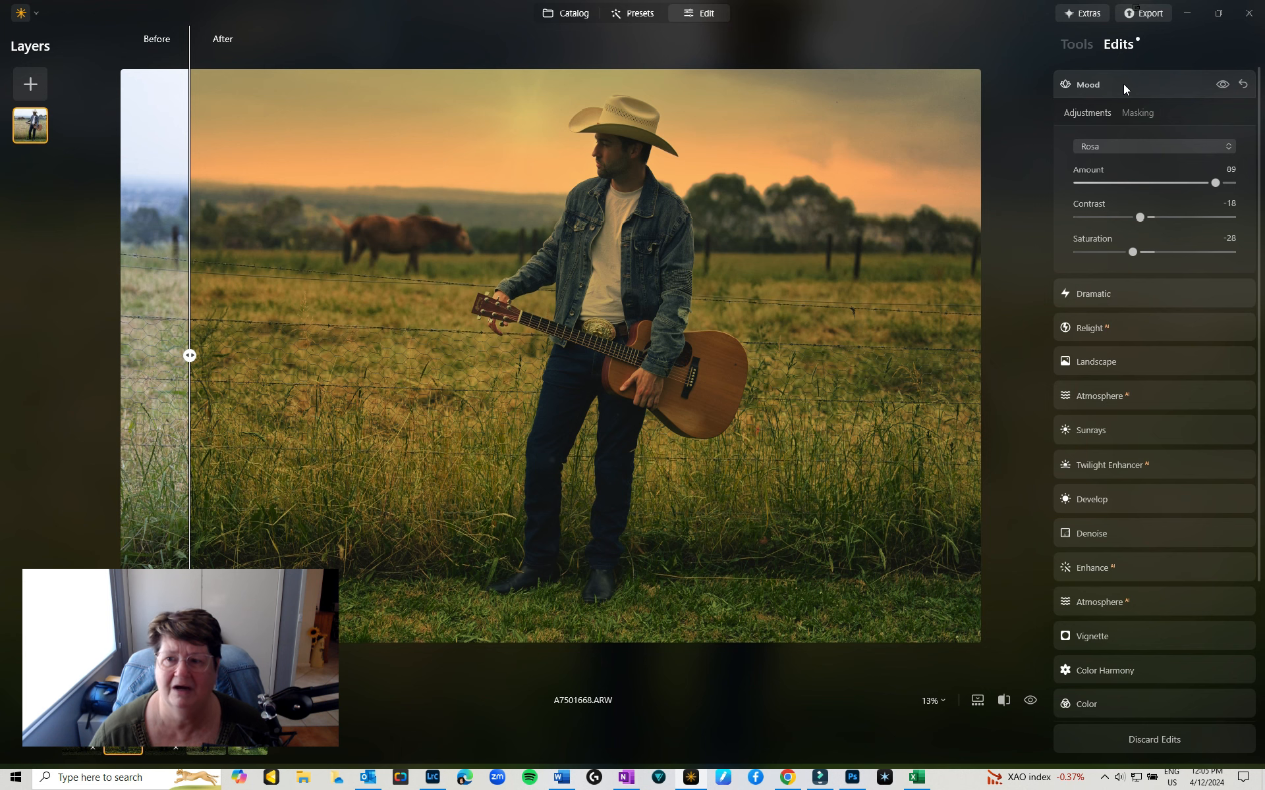
Add another Relight adjustment on top of the edits with Brightness Near set to 6
{"action": "left_click", "coordinate": [1076, 45]}
{"action": "left_click", "coordinate": [1088, 241]}
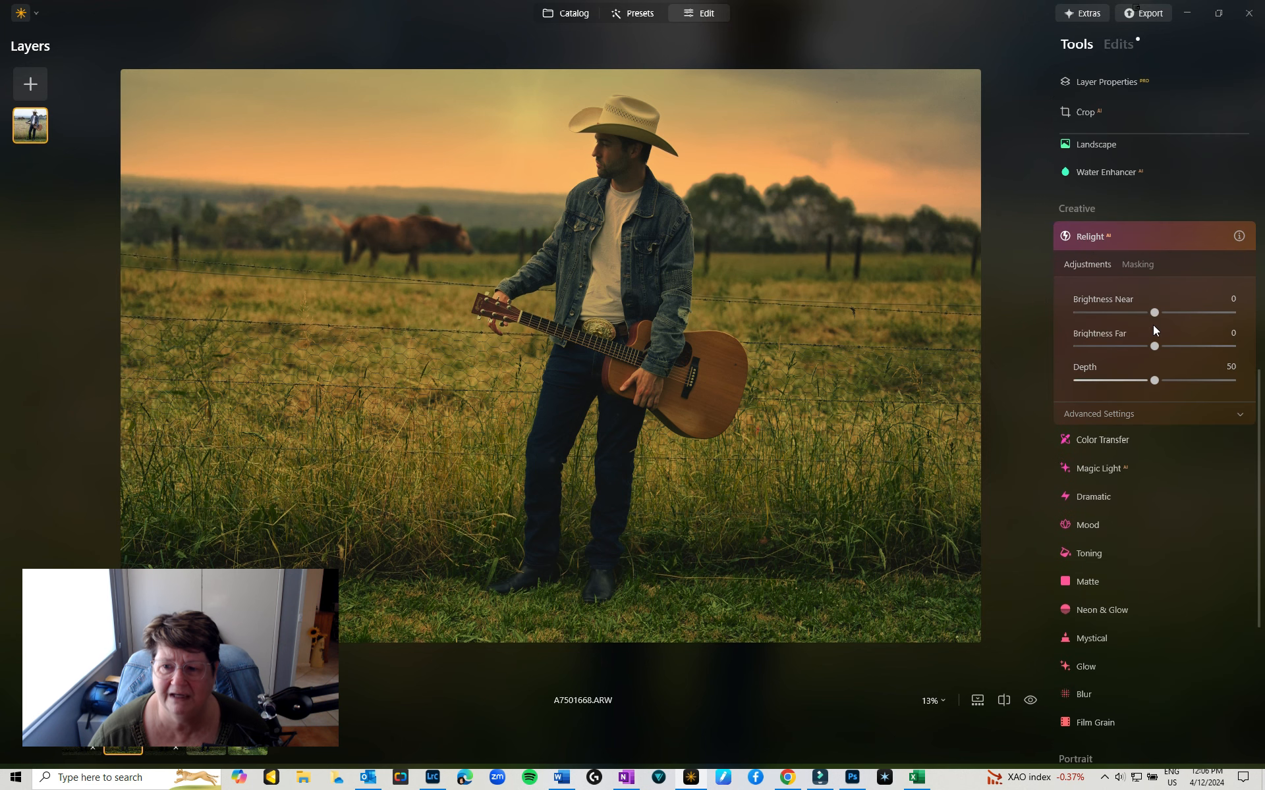
{"action": "left_click_drag", "start_coordinate": [1154, 312], "coordinate": [1166, 315]}
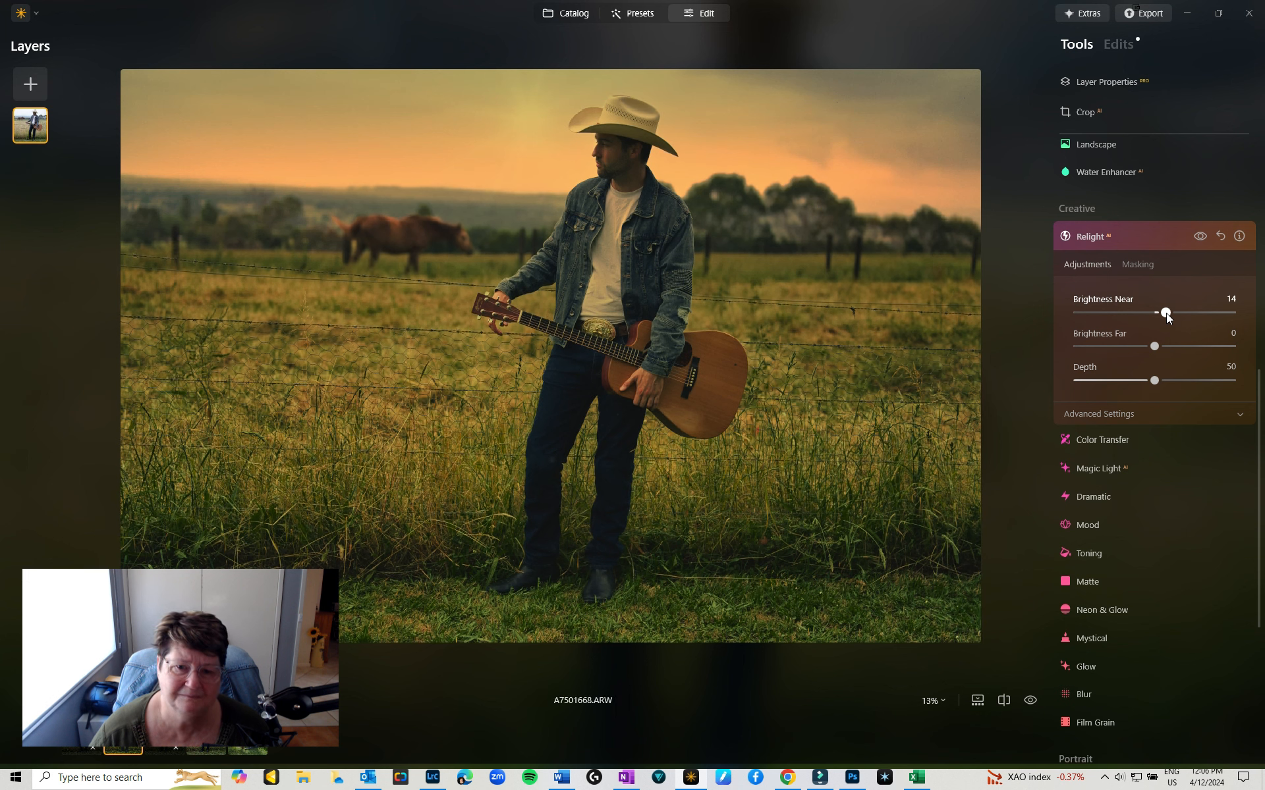
{"action": "mouse_move", "coordinate": [1166, 315]}
{"action": "left_mouse_down"}
{"action": "mouse_move", "coordinate": [1180, 314]}
{"action": "mouse_move", "coordinate": [1160, 315]}
{"action": "left_mouse_up"}
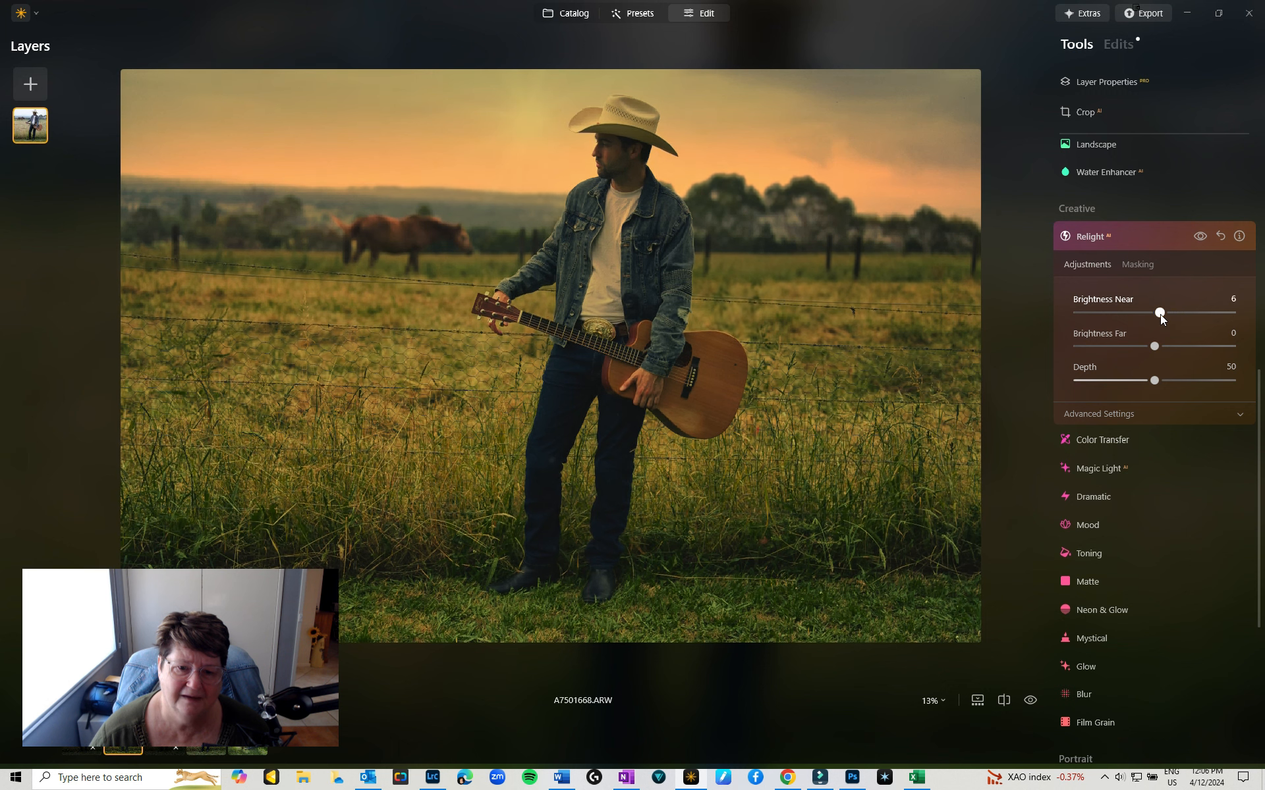
Compare the original and the finished edit by sweeping the before/after divider across the photo
{"action": "left_click", "coordinate": [1010, 702]}
{"action": "left_click_drag", "start_coordinate": [190, 367], "coordinate": [75, 256]}
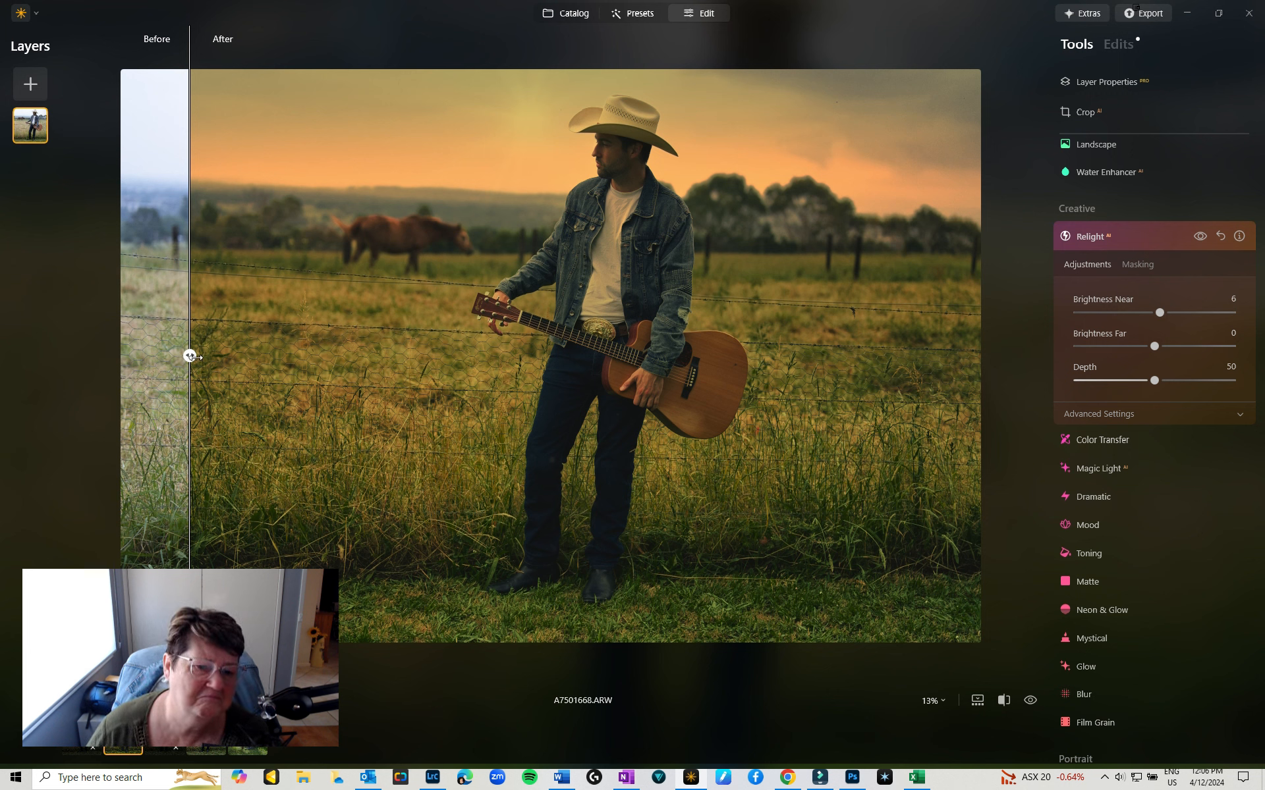
{"action": "left_click_drag", "start_coordinate": [190, 355], "coordinate": [910, 356]}
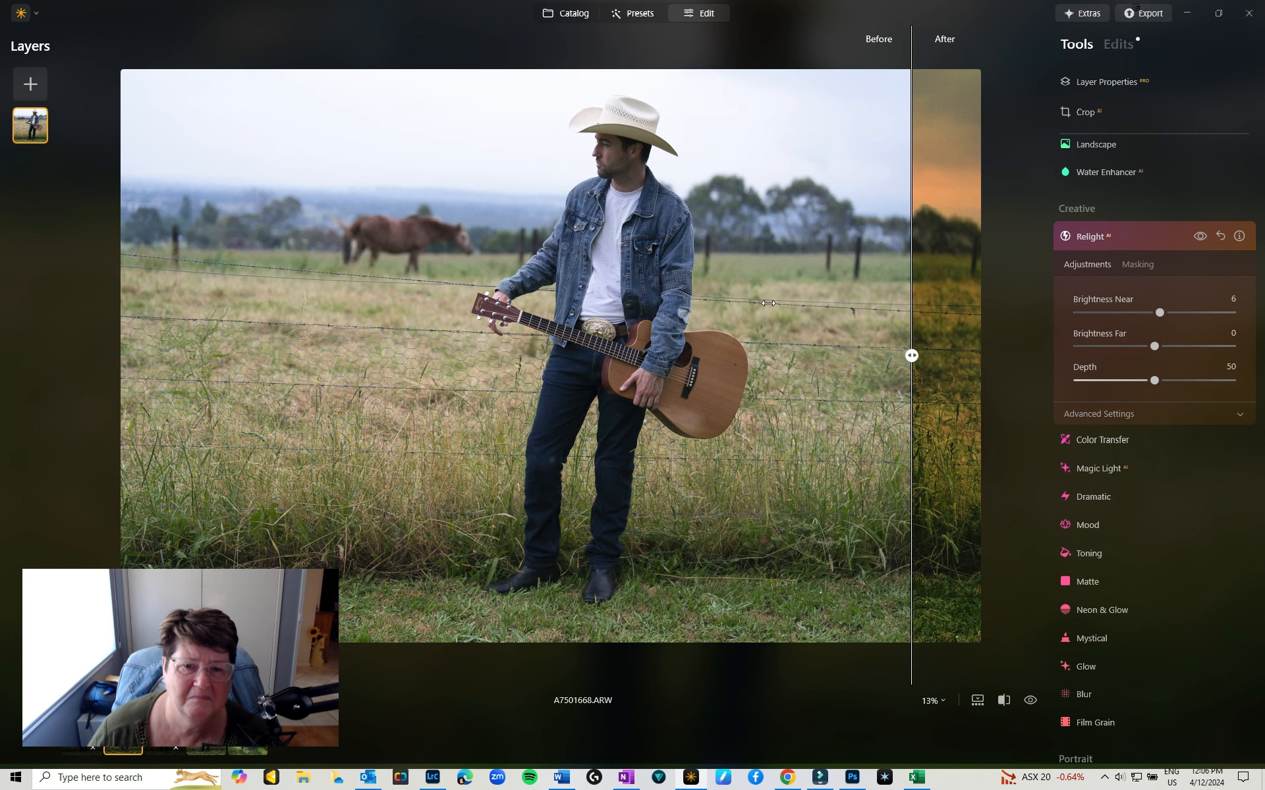
{"action": "left_click_drag", "start_coordinate": [768, 303], "coordinate": [106, 296]}
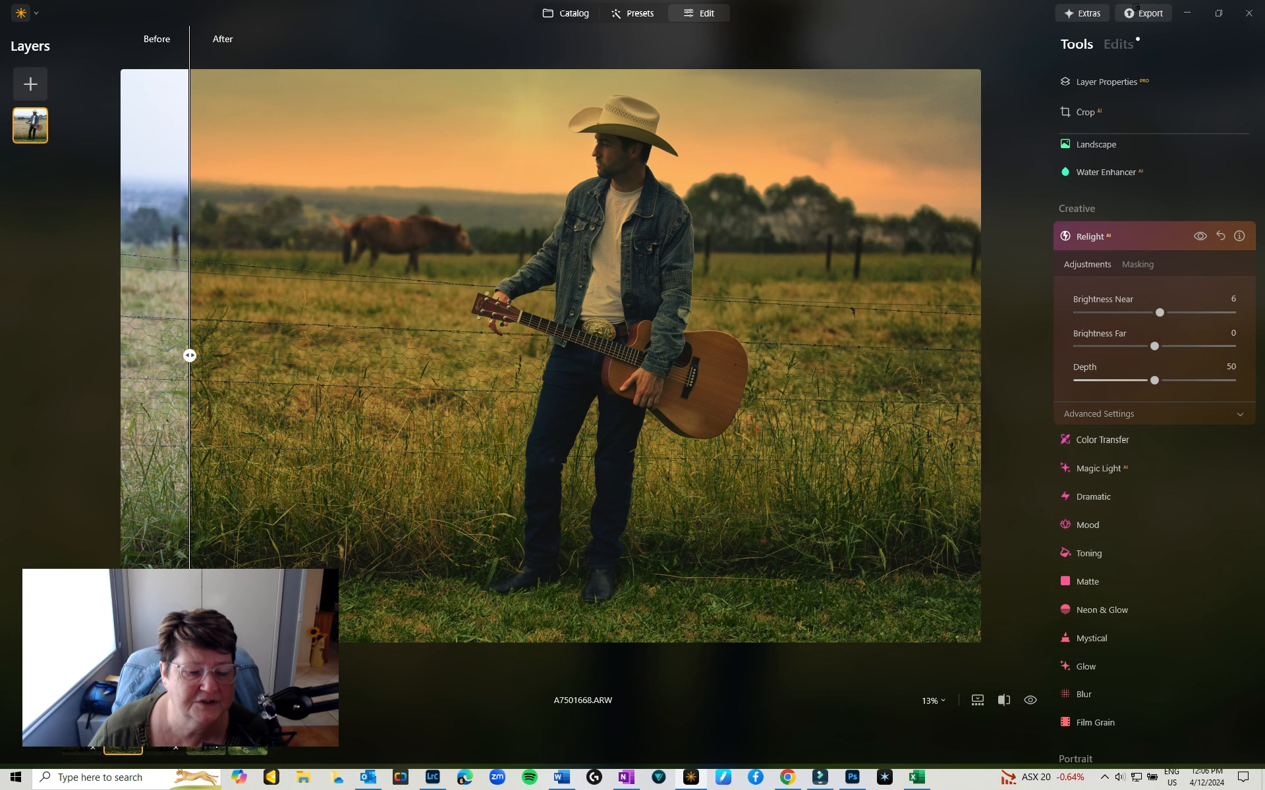
Switch to the photo A7501666.ARW and open the Monochrome preset collection among the Portrait presets
{"action": "left_click", "coordinate": [211, 737]}
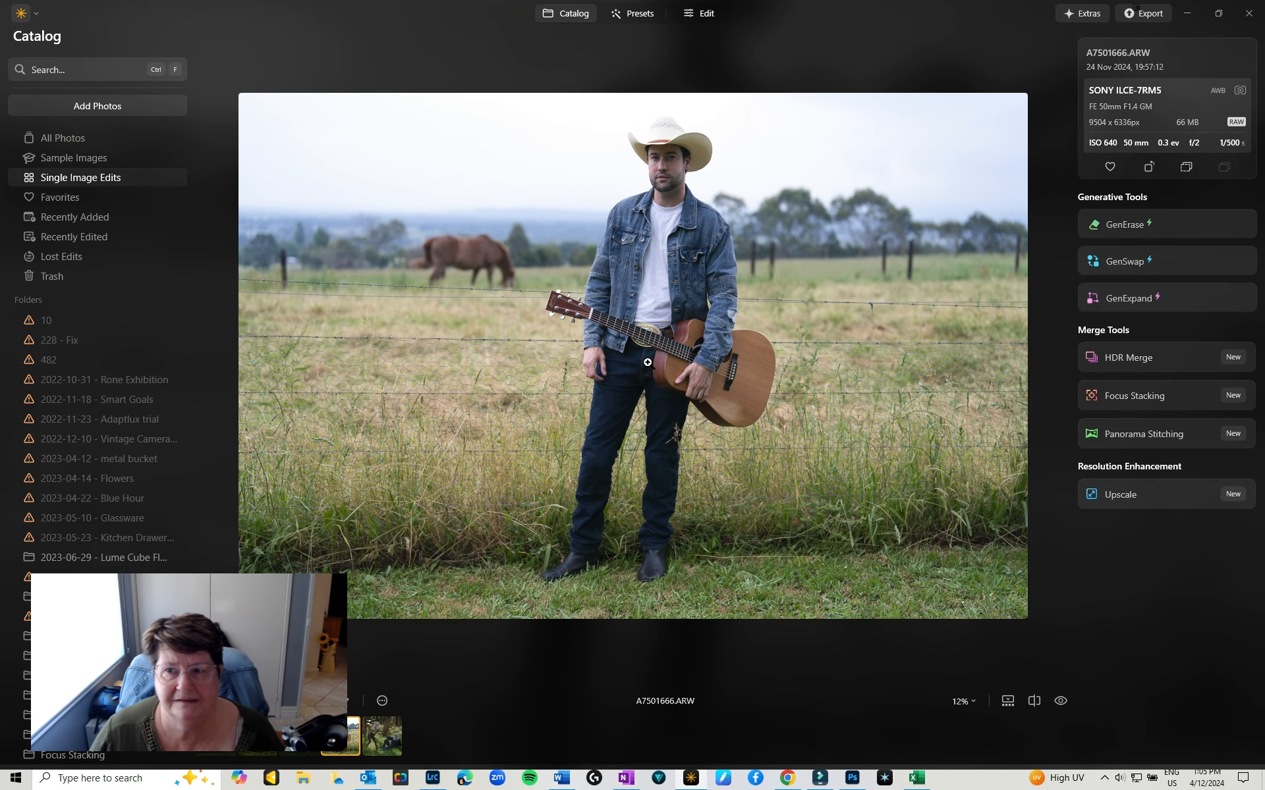
{"action": "left_click", "coordinate": [638, 14]}
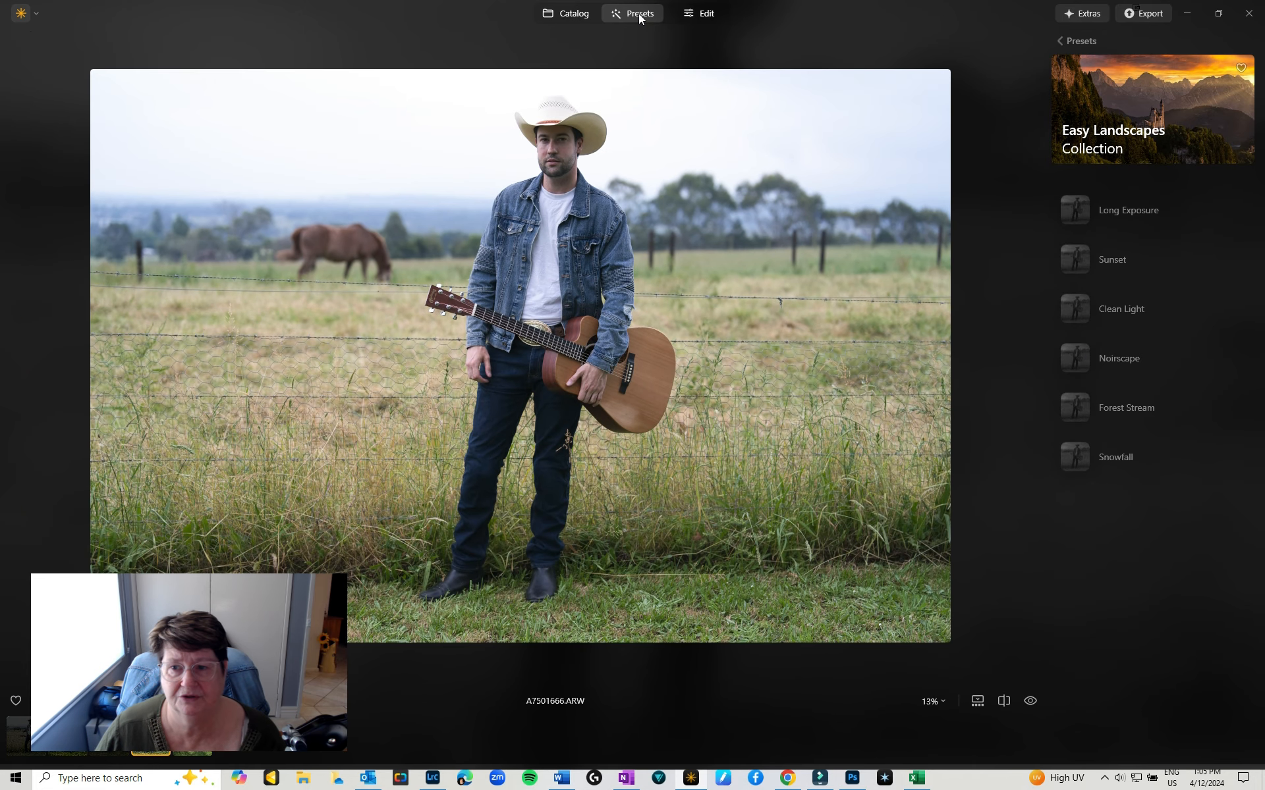
{"action": "left_click", "coordinate": [1085, 41]}
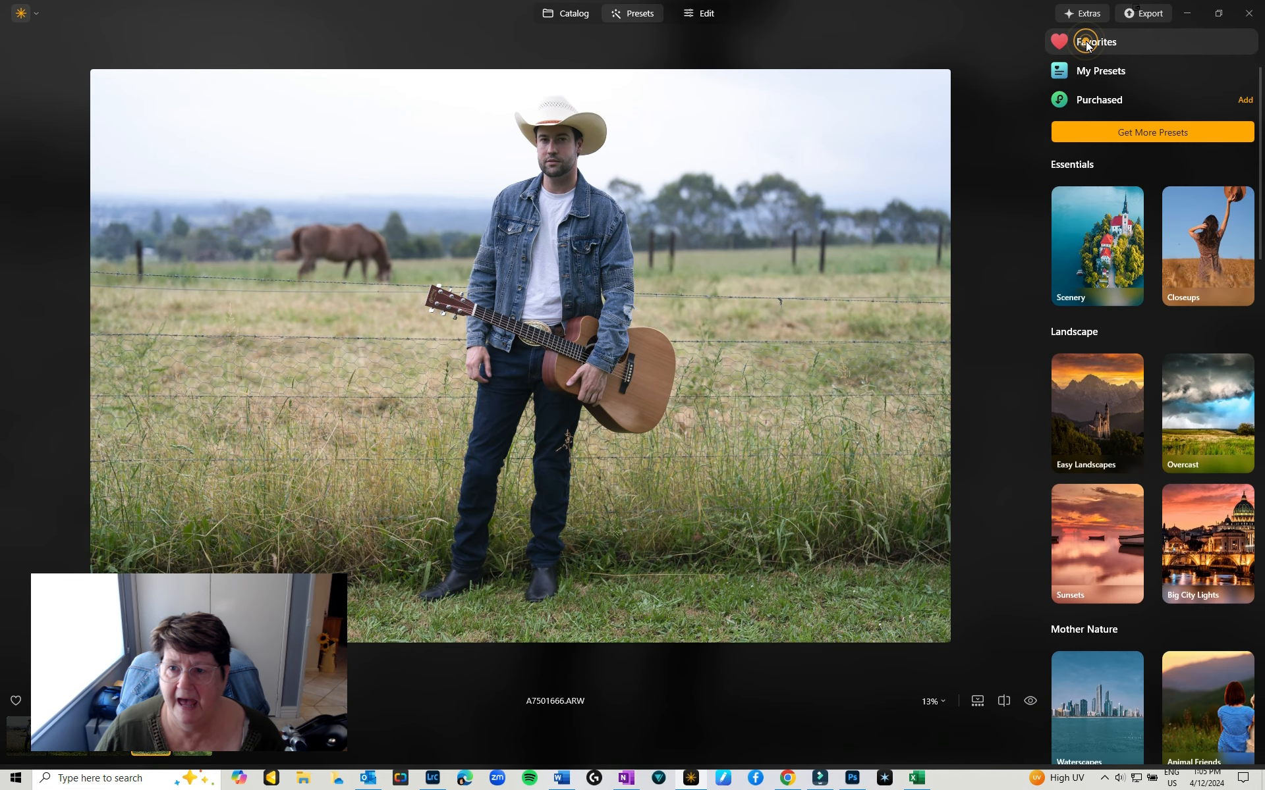
{"action": "scroll", "coordinate": [1220, 406], "scroll_direction": "down", "scroll_amount": 4}
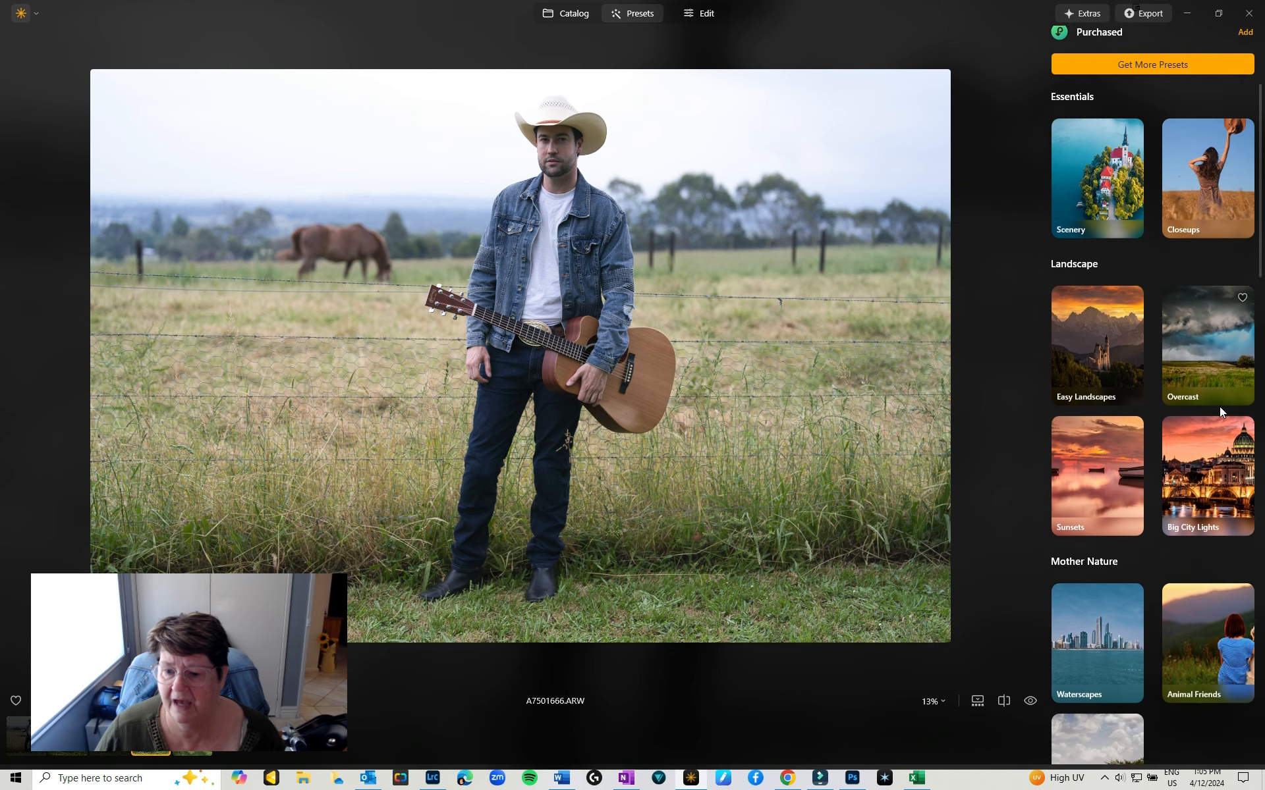
{"action": "scroll", "coordinate": [1218, 411], "scroll_direction": "down", "scroll_amount": 4}
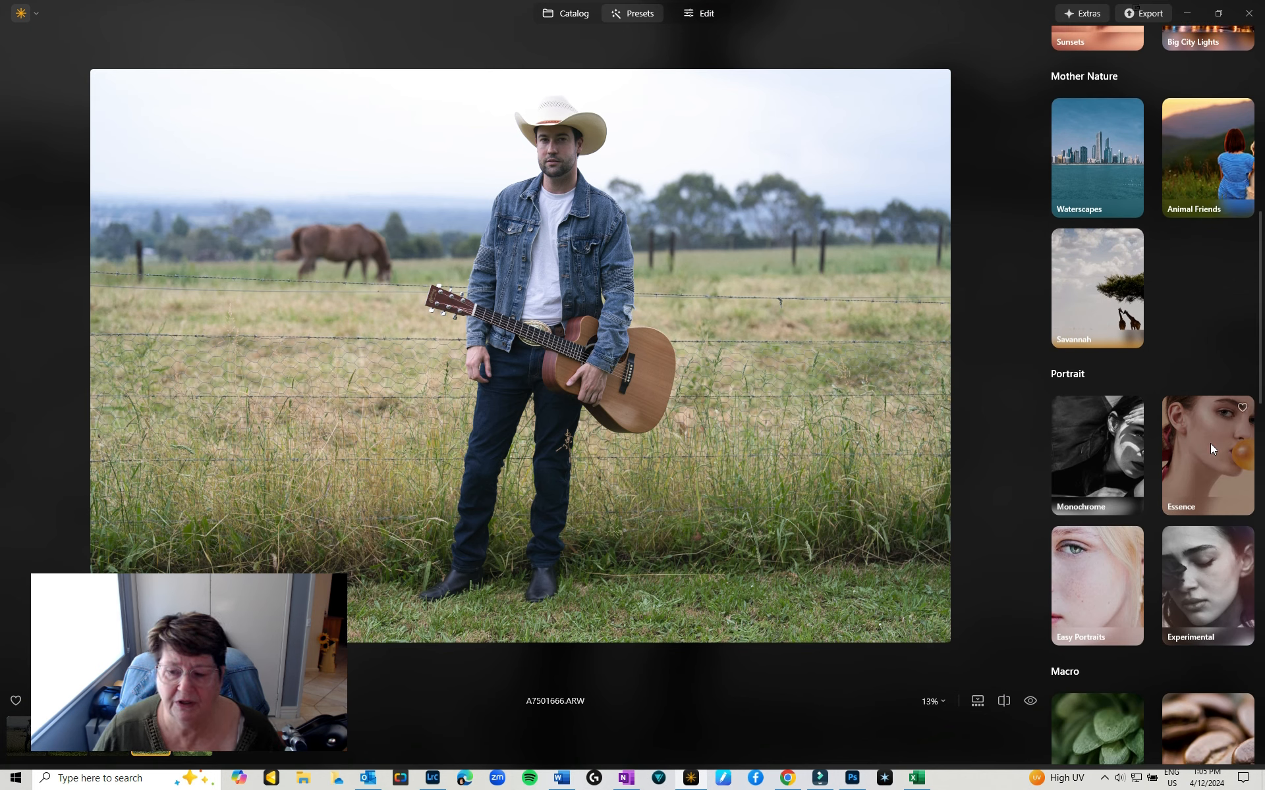
{"action": "left_click", "coordinate": [1076, 447]}
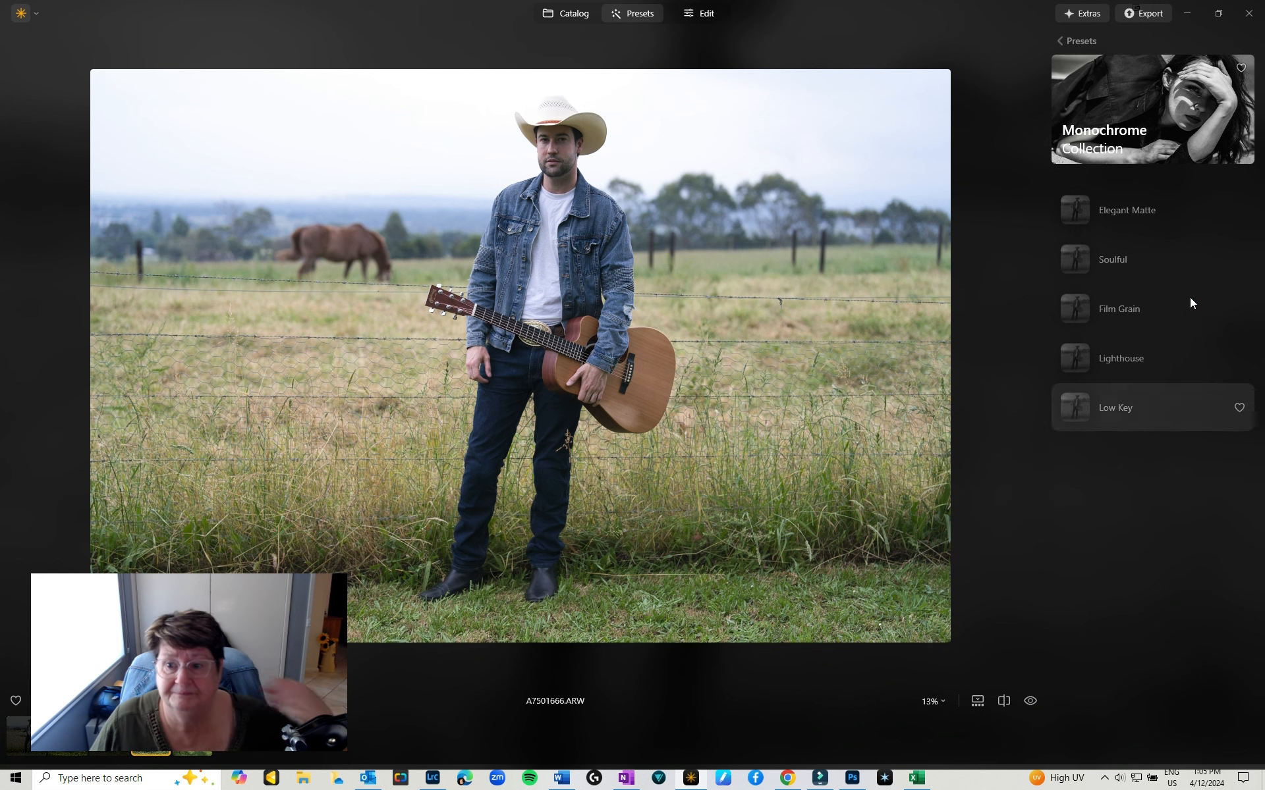
Preview the Elegant Matte and Soulful monochrome presets on the photo and go to its editing tools
{"action": "left_click", "coordinate": [1144, 229]}
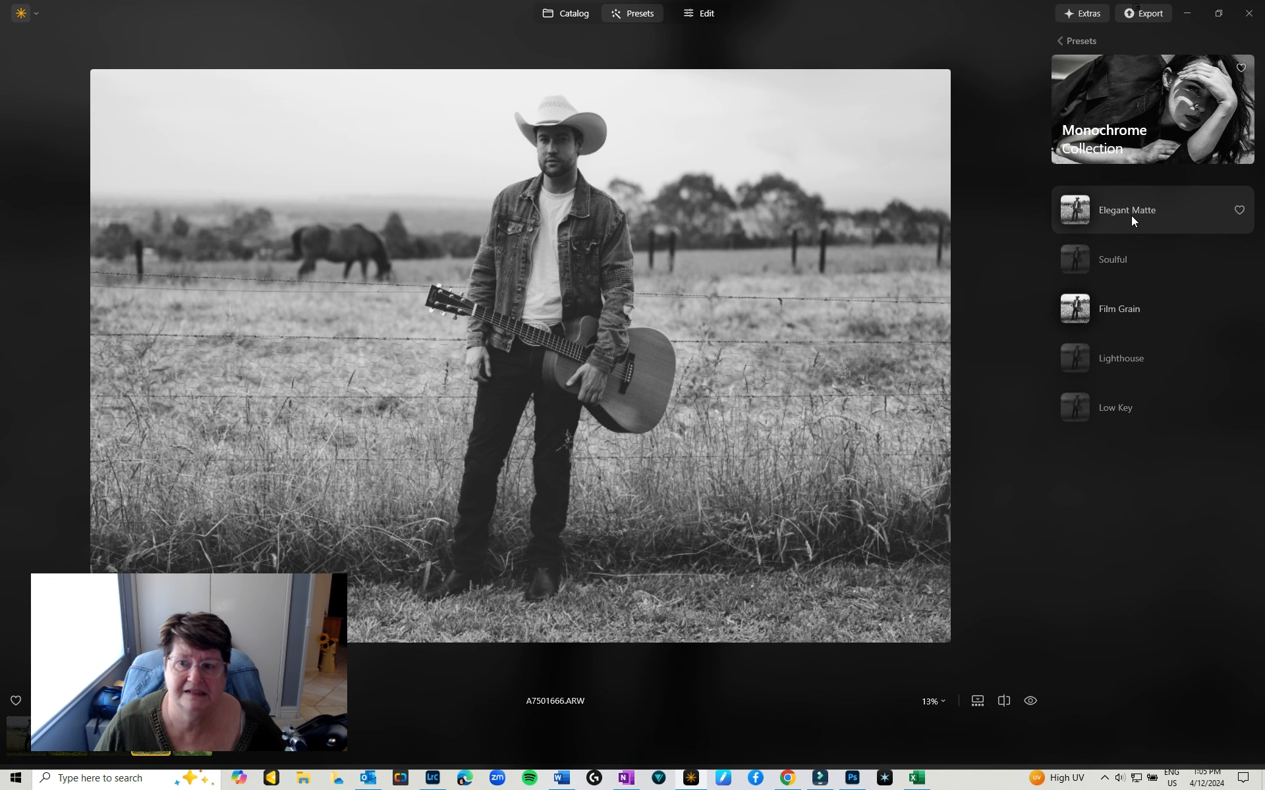
{"action": "left_click", "coordinate": [1116, 265]}
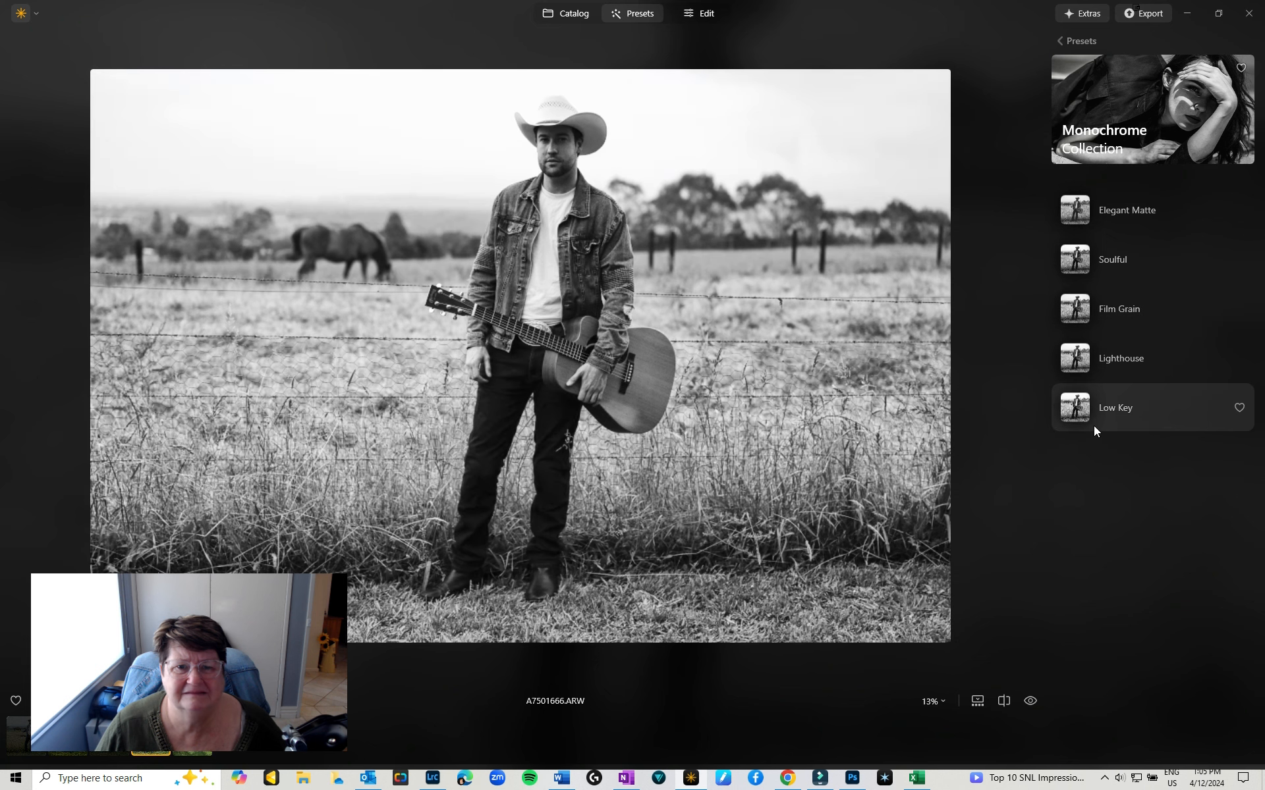
{"action": "left_click", "coordinate": [704, 14]}
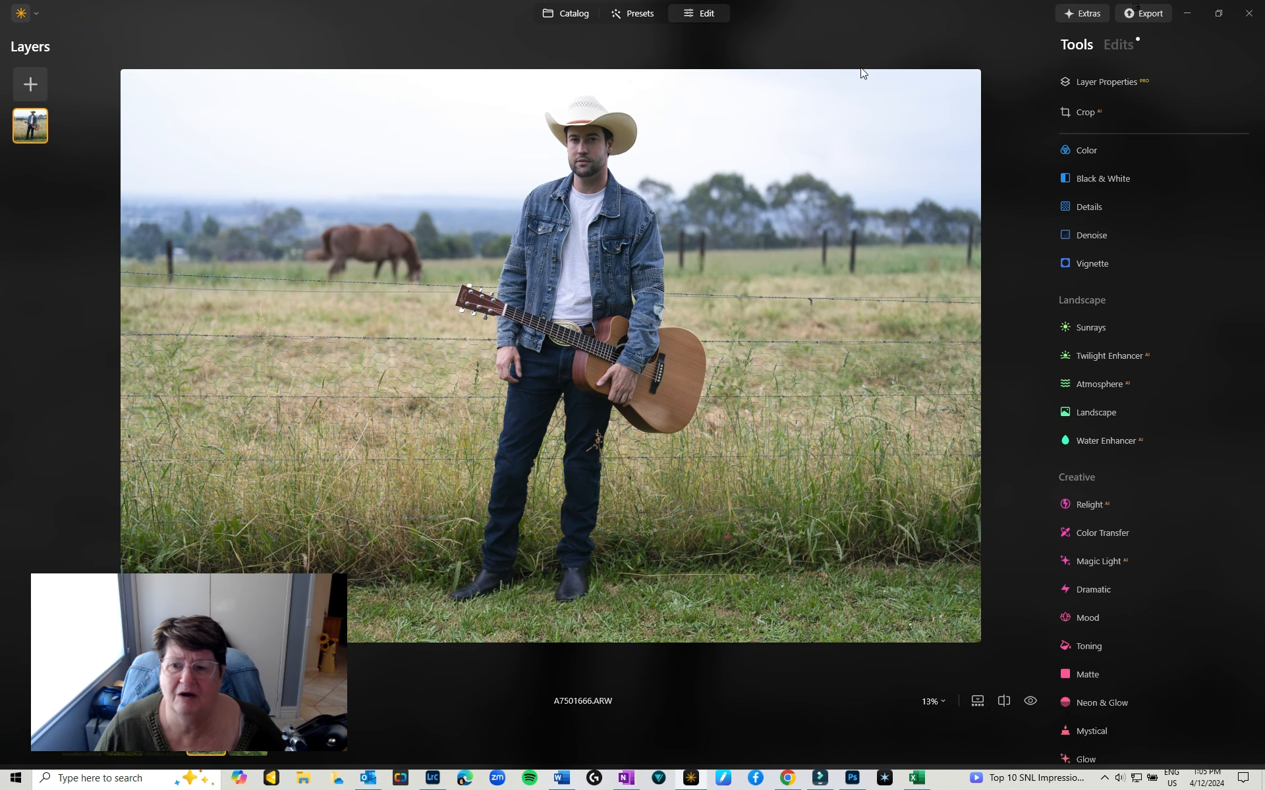
Convert the photo A7501666.ARW to black and white with the Black & White tool
{"action": "left_click", "coordinate": [1102, 176]}
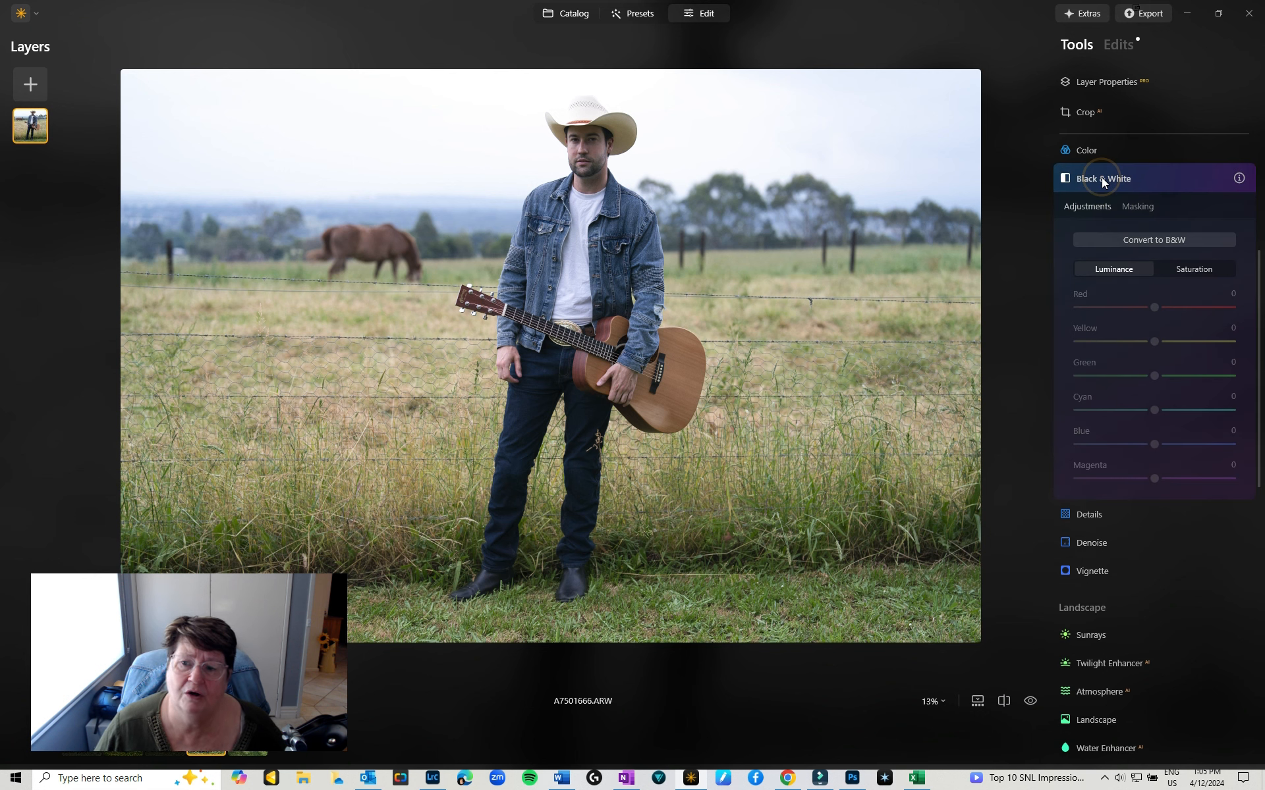
{"action": "left_click", "coordinate": [1161, 239]}
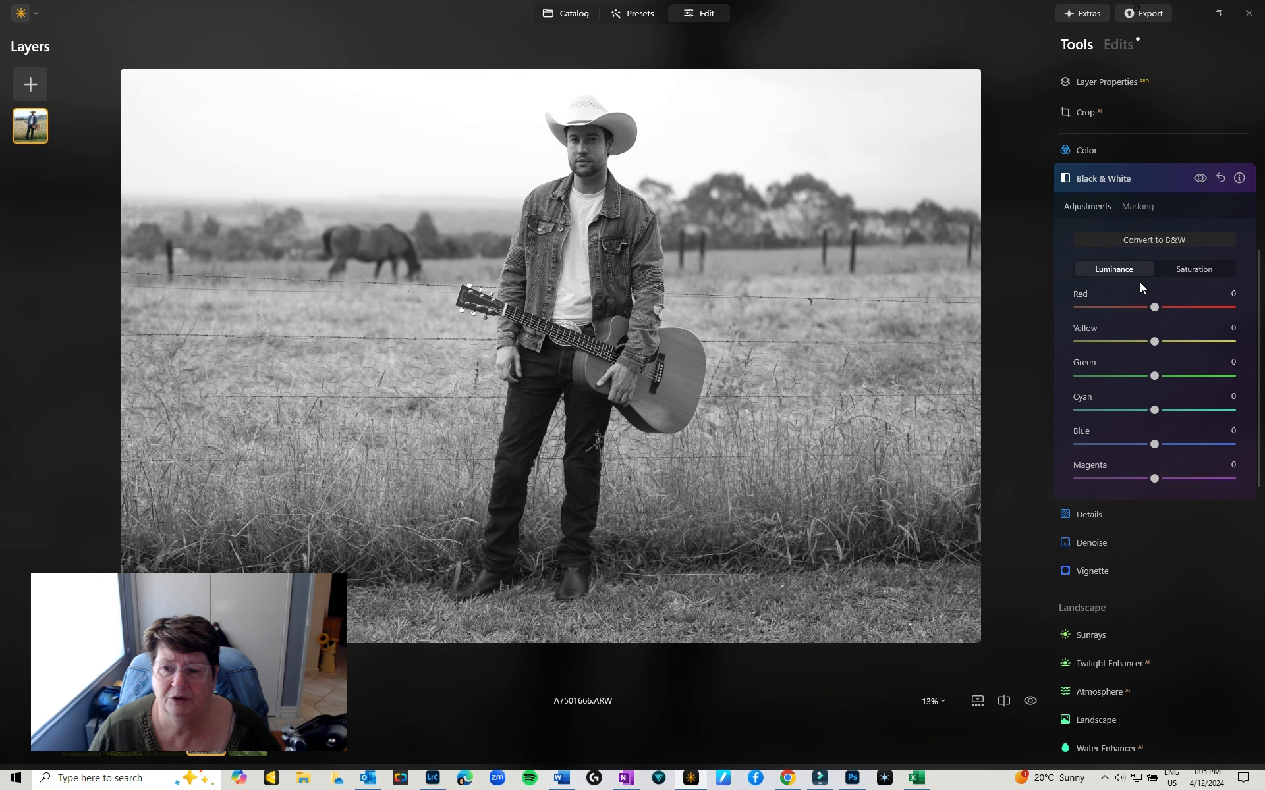
{"action": "left_click", "coordinate": [1180, 268]}
{"action": "left_click", "coordinate": [1117, 267]}
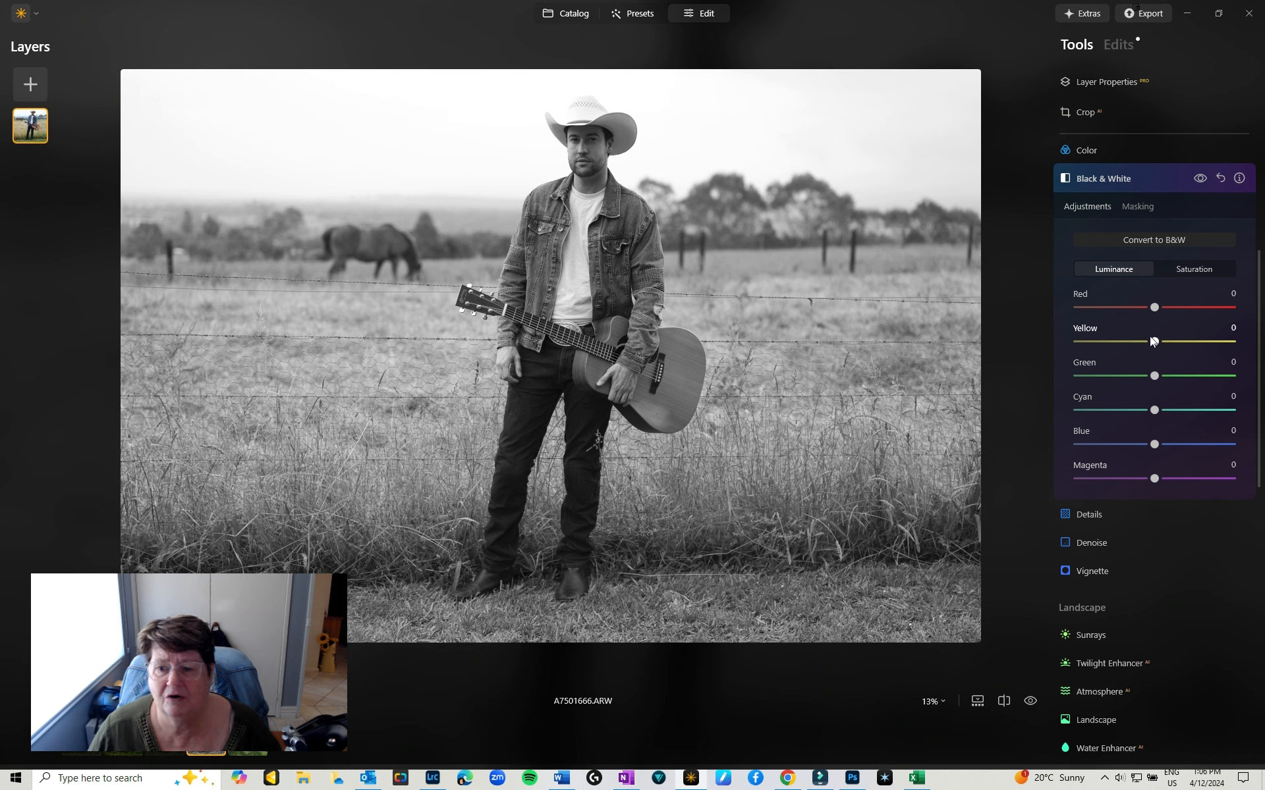
Set the Black & White luminance values to Red 8, Yellow 19, Green -3, Cyan -24 and Blue 49
{"action": "left_click_drag", "start_coordinate": [1154, 341], "coordinate": [1162, 307]}
{"action": "left_click_drag", "start_coordinate": [1154, 375], "coordinate": [1221, 413]}
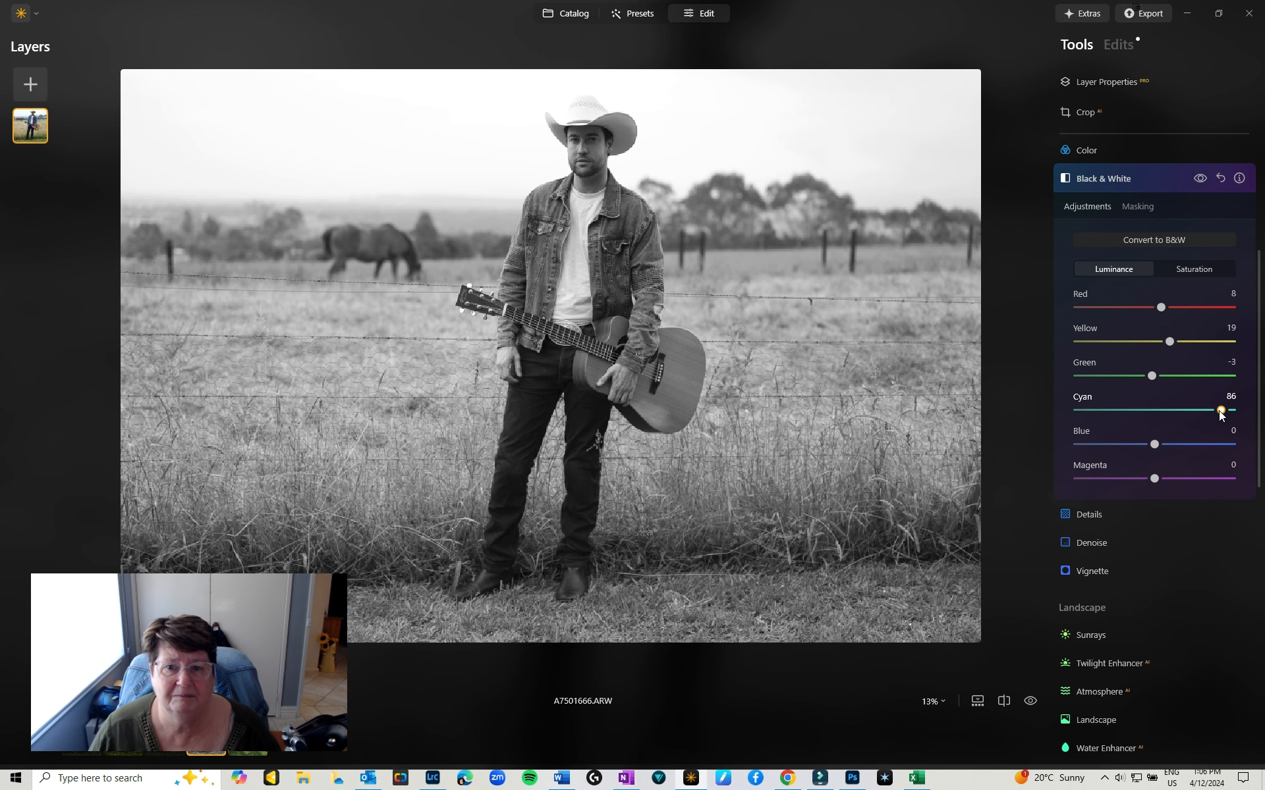
{"action": "left_click_drag", "start_coordinate": [1140, 404], "coordinate": [1205, 446]}
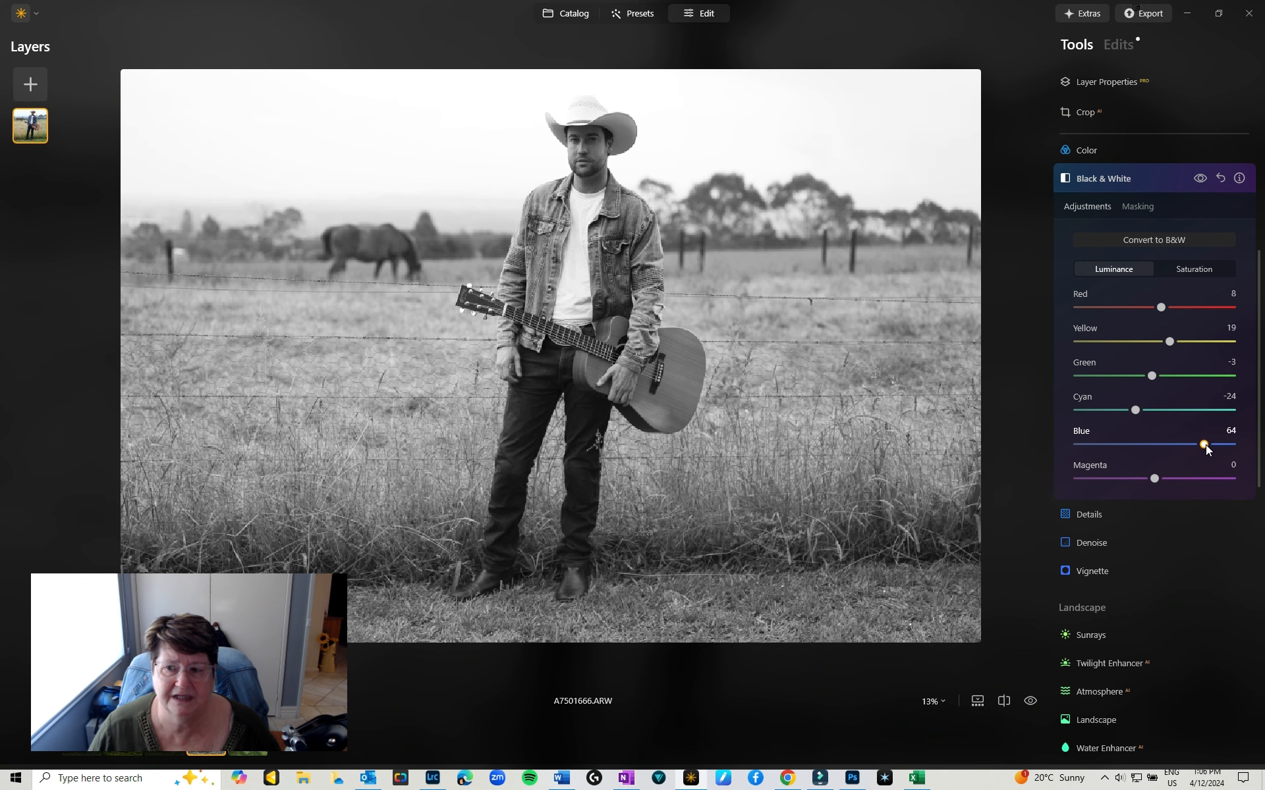
{"action": "mouse_move", "coordinate": [1205, 446]}
{"action": "left_mouse_down"}
{"action": "mouse_move", "coordinate": [1139, 443]}
{"action": "mouse_move", "coordinate": [1227, 445]}
{"action": "mouse_move", "coordinate": [1195, 445]}
{"action": "left_mouse_up"}
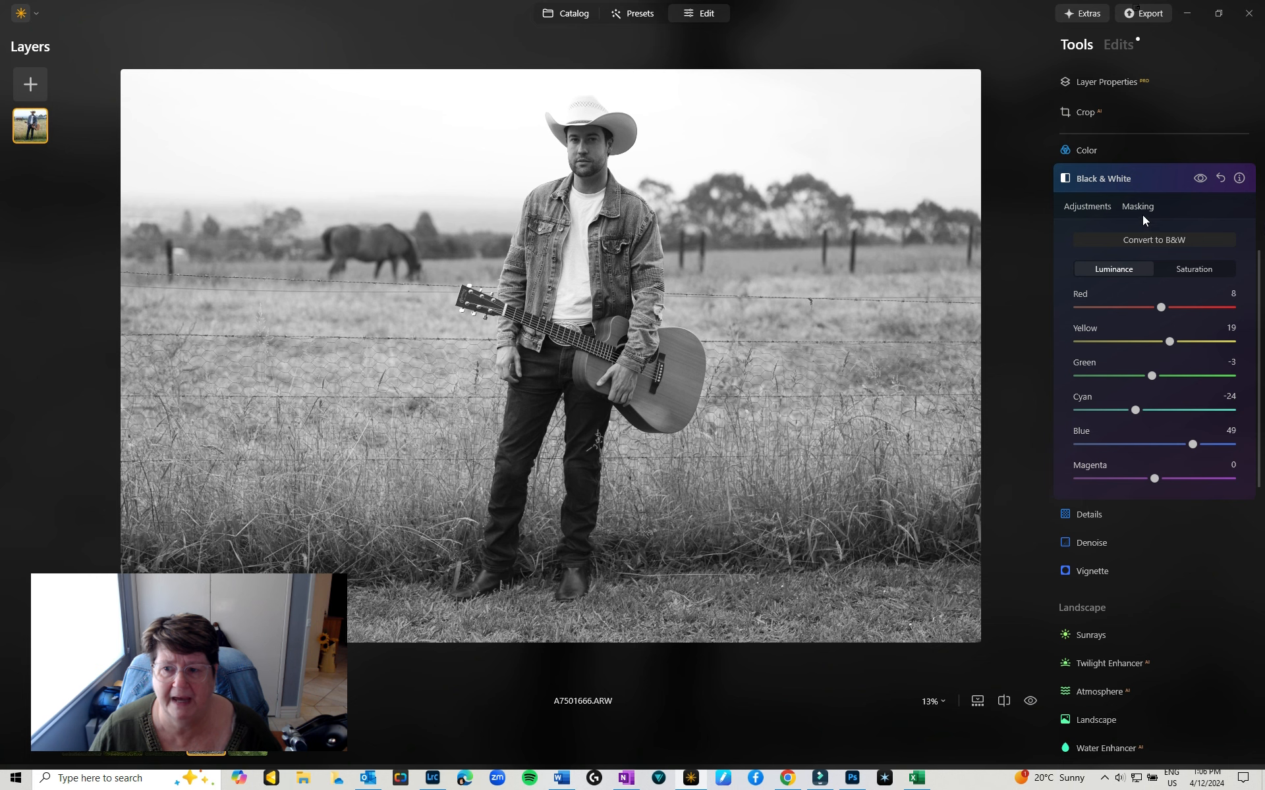
Try bringing back blue in the black-and-white photo with Blue saturation 58, and return the colour saturations to 0
{"action": "left_click", "coordinate": [1182, 270]}
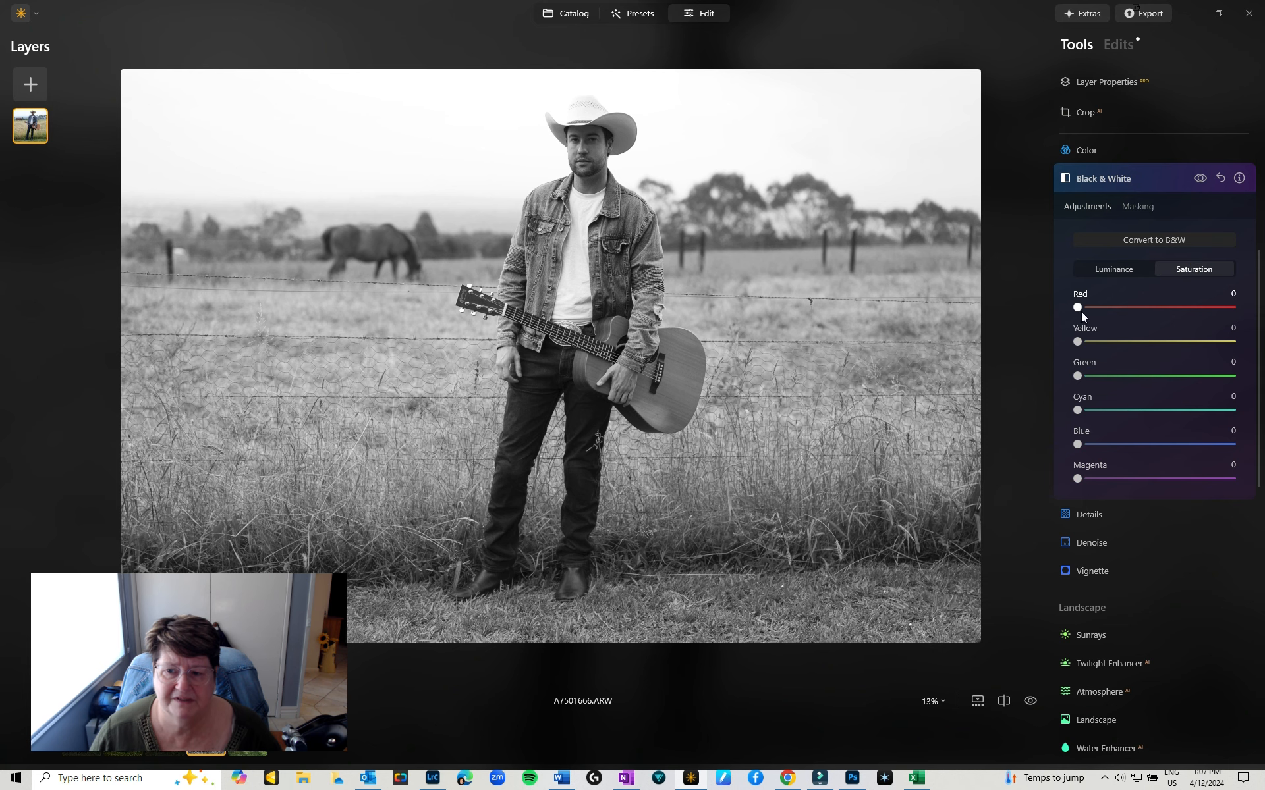
{"action": "left_click_drag", "start_coordinate": [1078, 443], "coordinate": [1166, 456]}
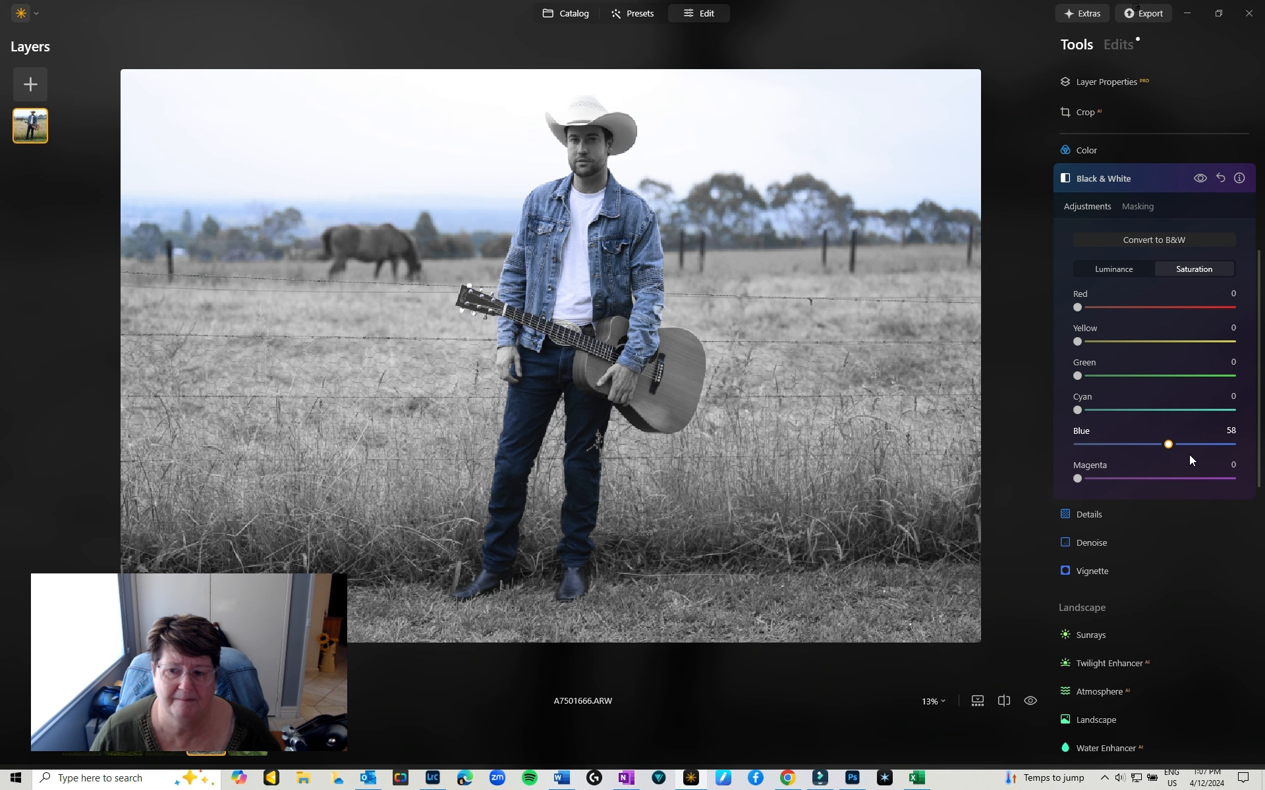
{"action": "left_click_drag", "start_coordinate": [1199, 455], "coordinate": [1025, 461]}
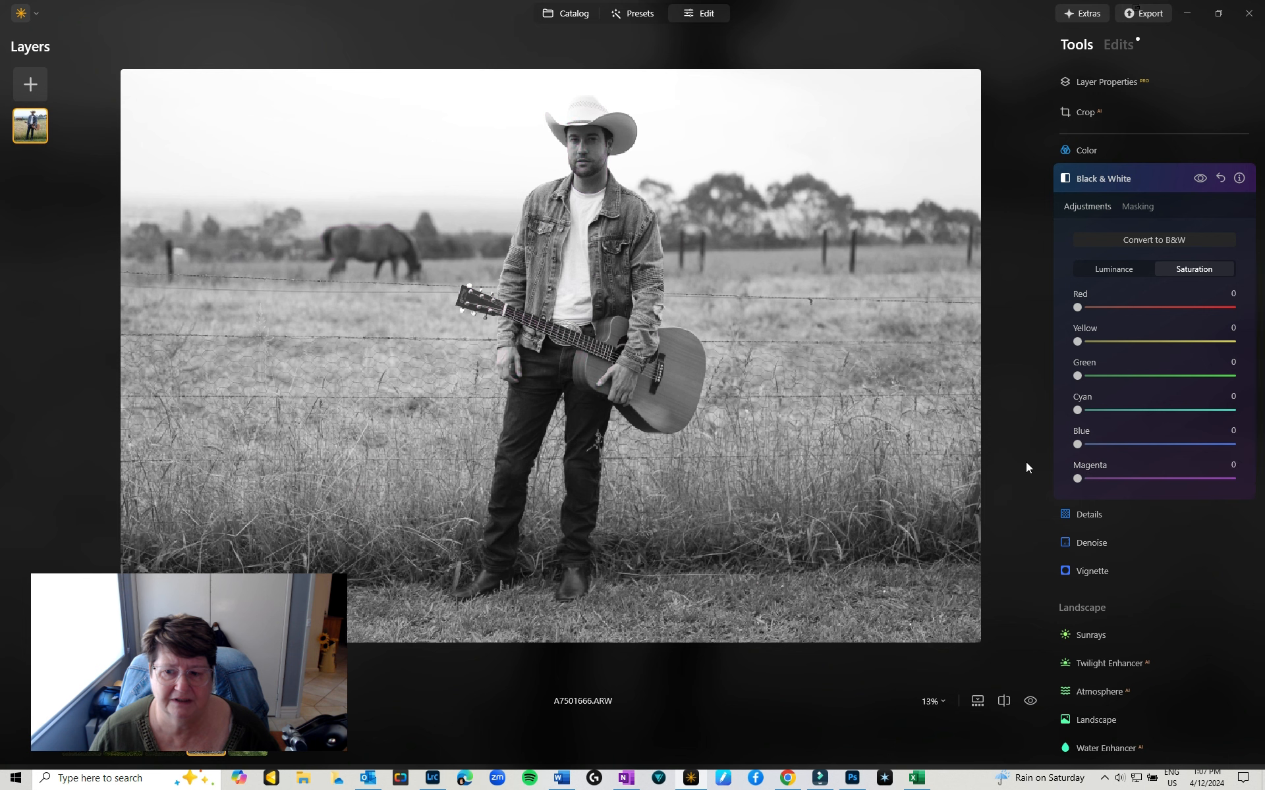
{"action": "left_click_drag", "start_coordinate": [1081, 374], "coordinate": [970, 373]}
{"action": "left_click_drag", "start_coordinate": [1079, 343], "coordinate": [977, 338]}
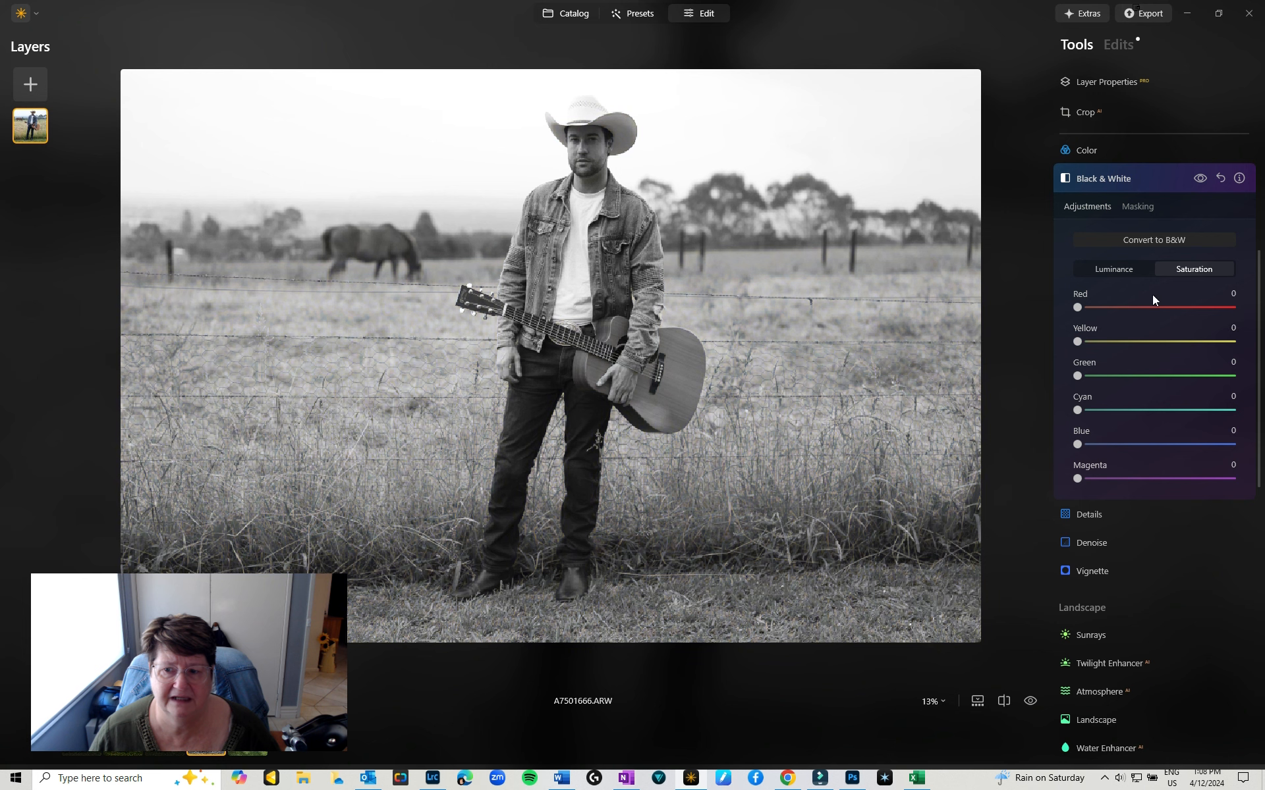
{"action": "left_click", "coordinate": [1124, 268]}
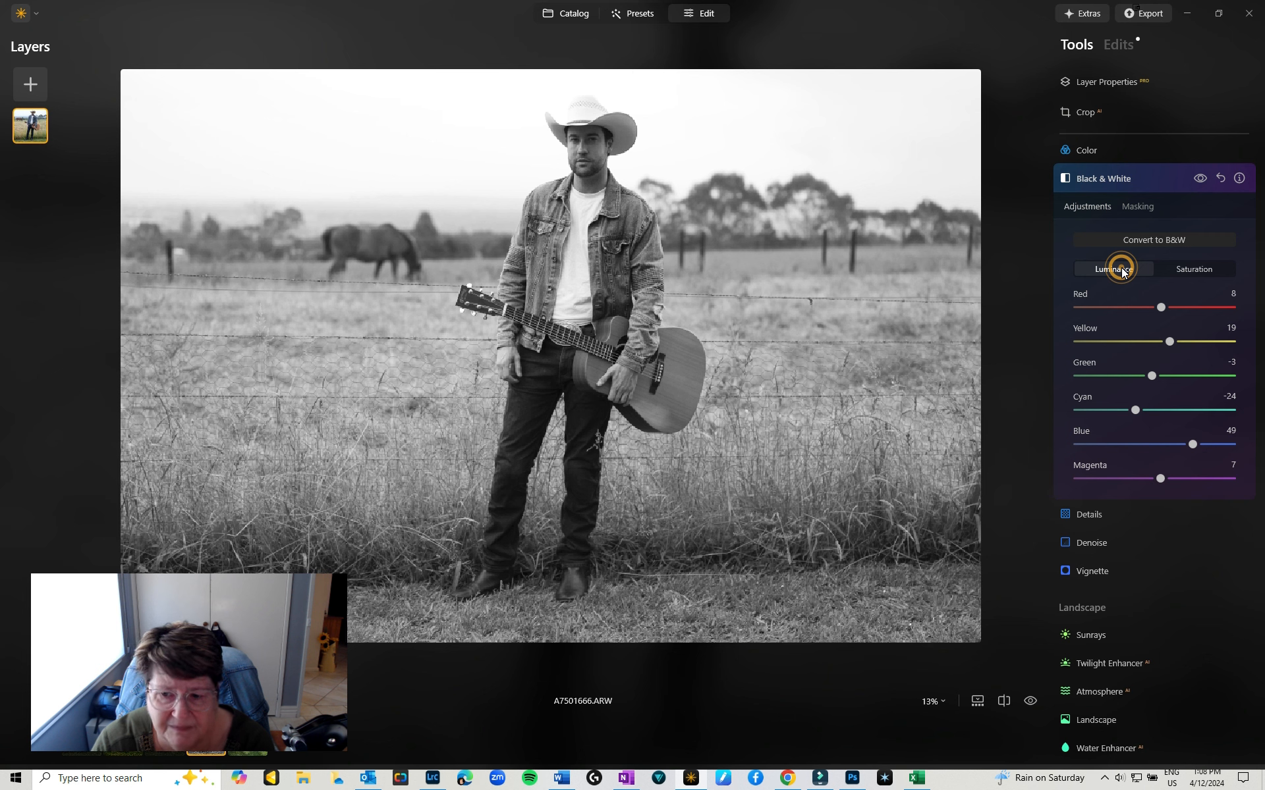
Apply the Memphis LUT from the Cross Processing group to the photo with the Mood tool
{"action": "scroll", "coordinate": [1107, 488], "scroll_direction": "down", "scroll_amount": 2}
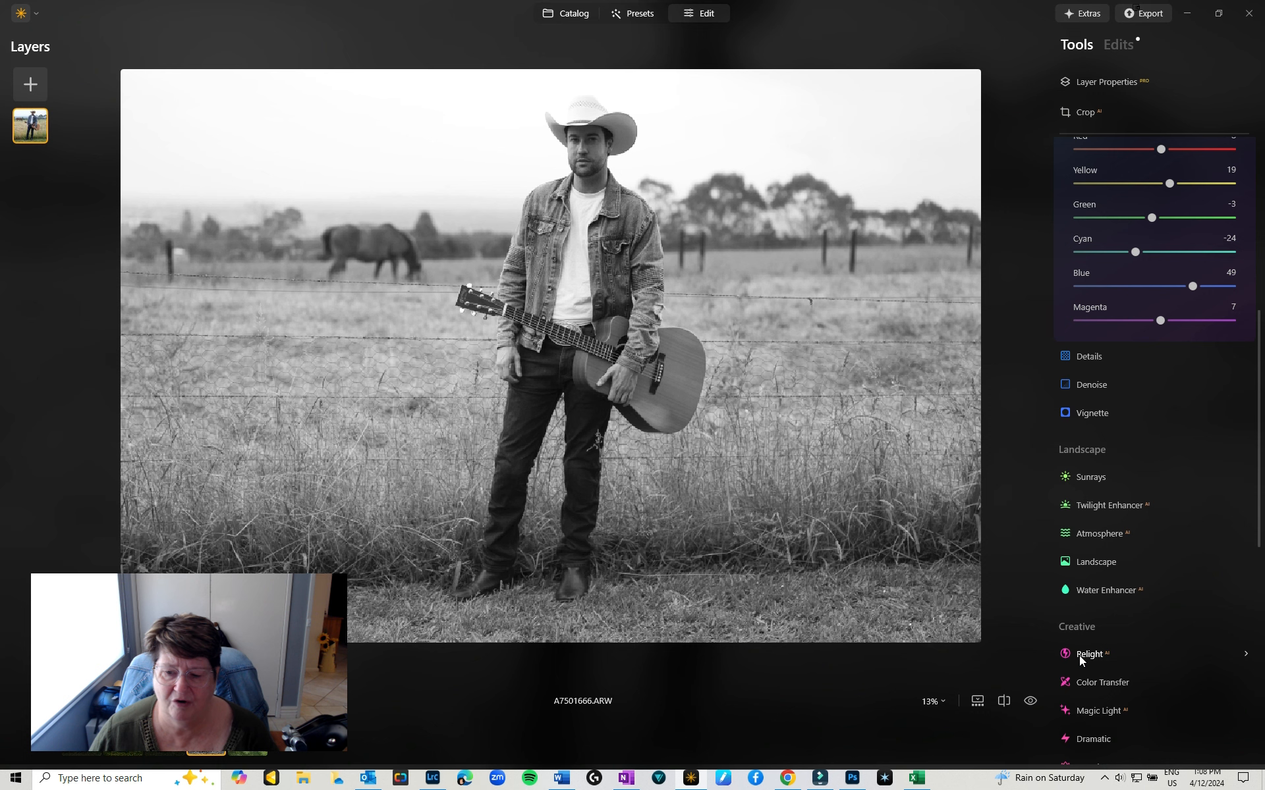
{"action": "scroll", "coordinate": [1168, 643], "scroll_direction": "down", "scroll_amount": 2}
{"action": "scroll", "coordinate": [1167, 642], "scroll_direction": "down", "scroll_amount": 2}
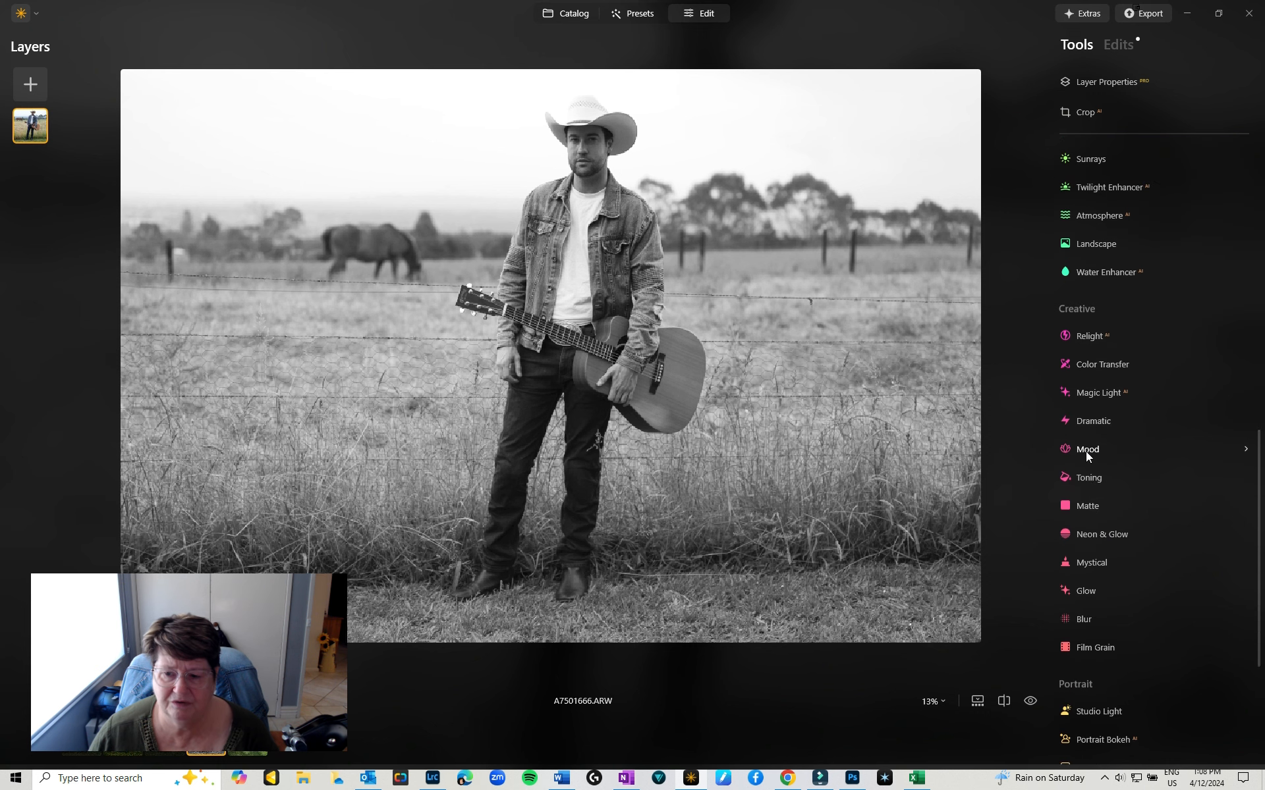
{"action": "left_click", "coordinate": [1085, 452]}
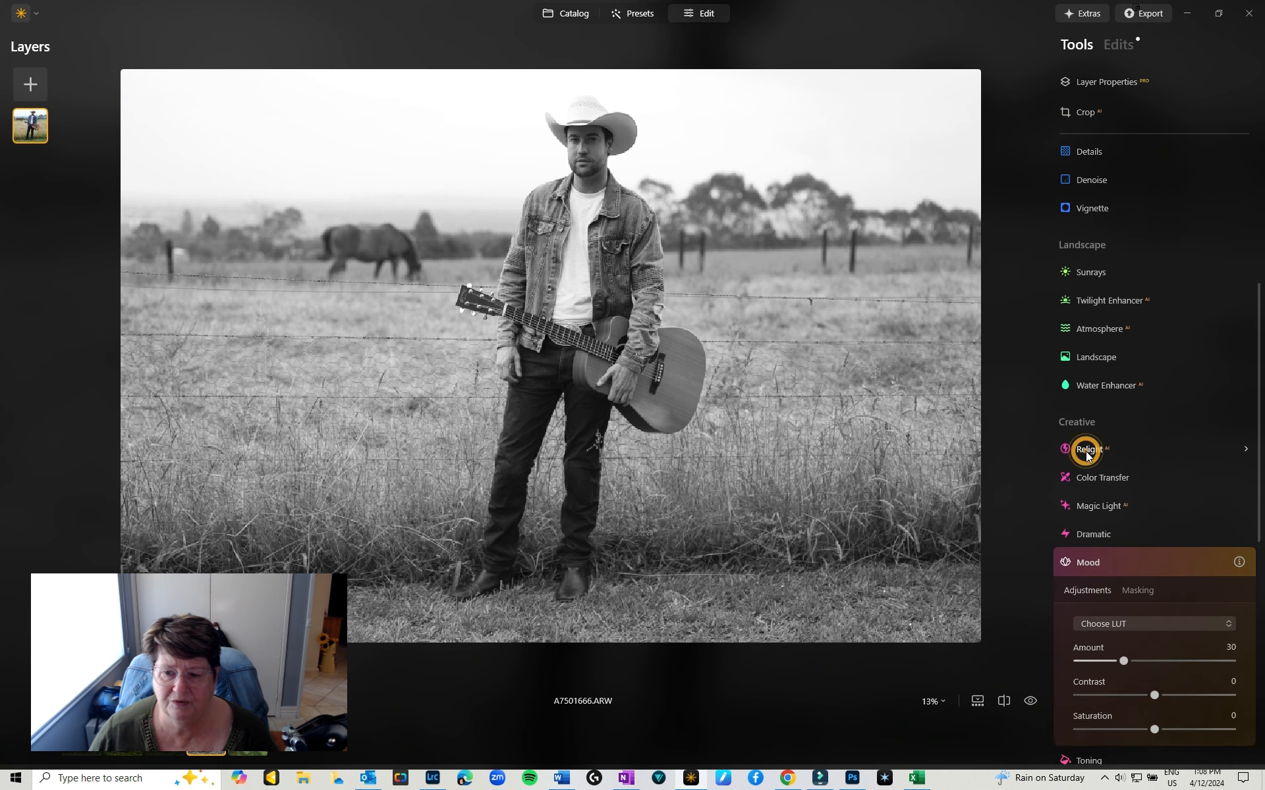
{"action": "left_click", "coordinate": [1124, 613]}
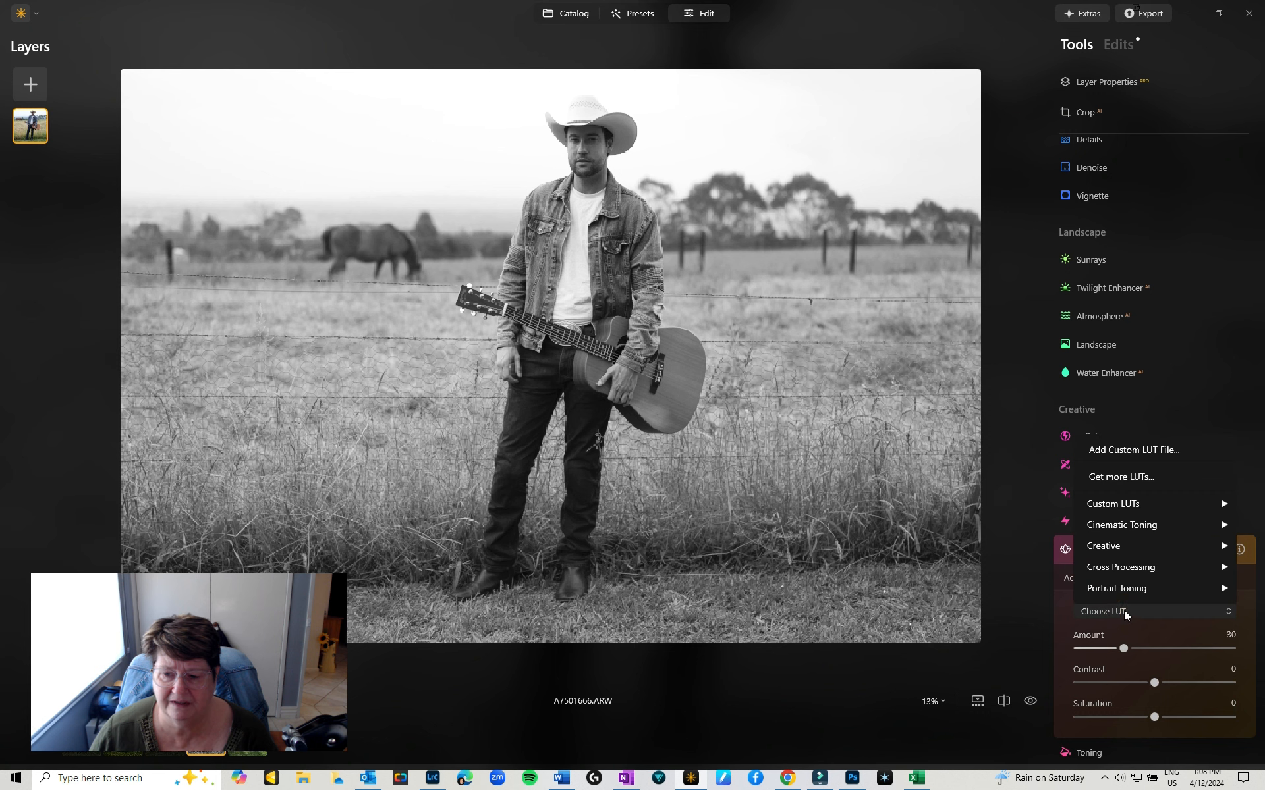
{"action": "mouse_move", "coordinate": [1120, 567]}
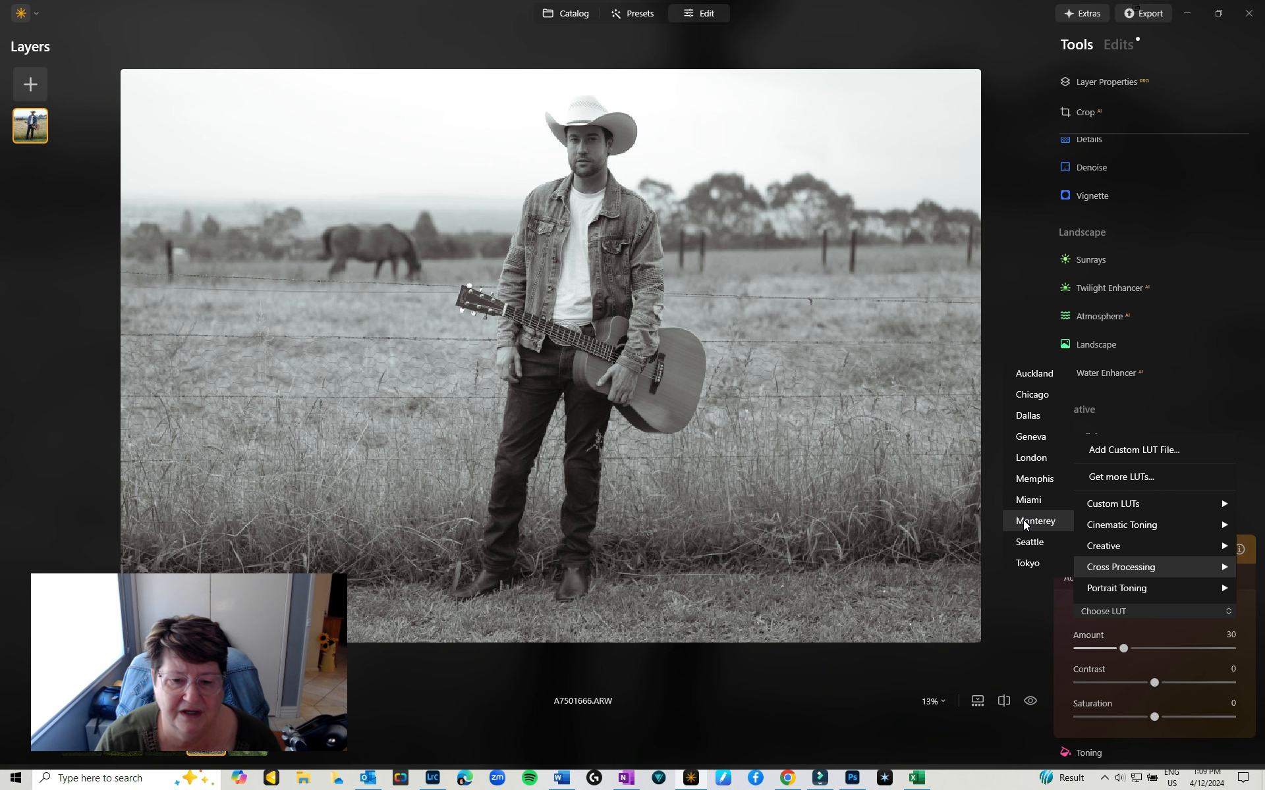
{"action": "left_click", "coordinate": [1033, 480]}
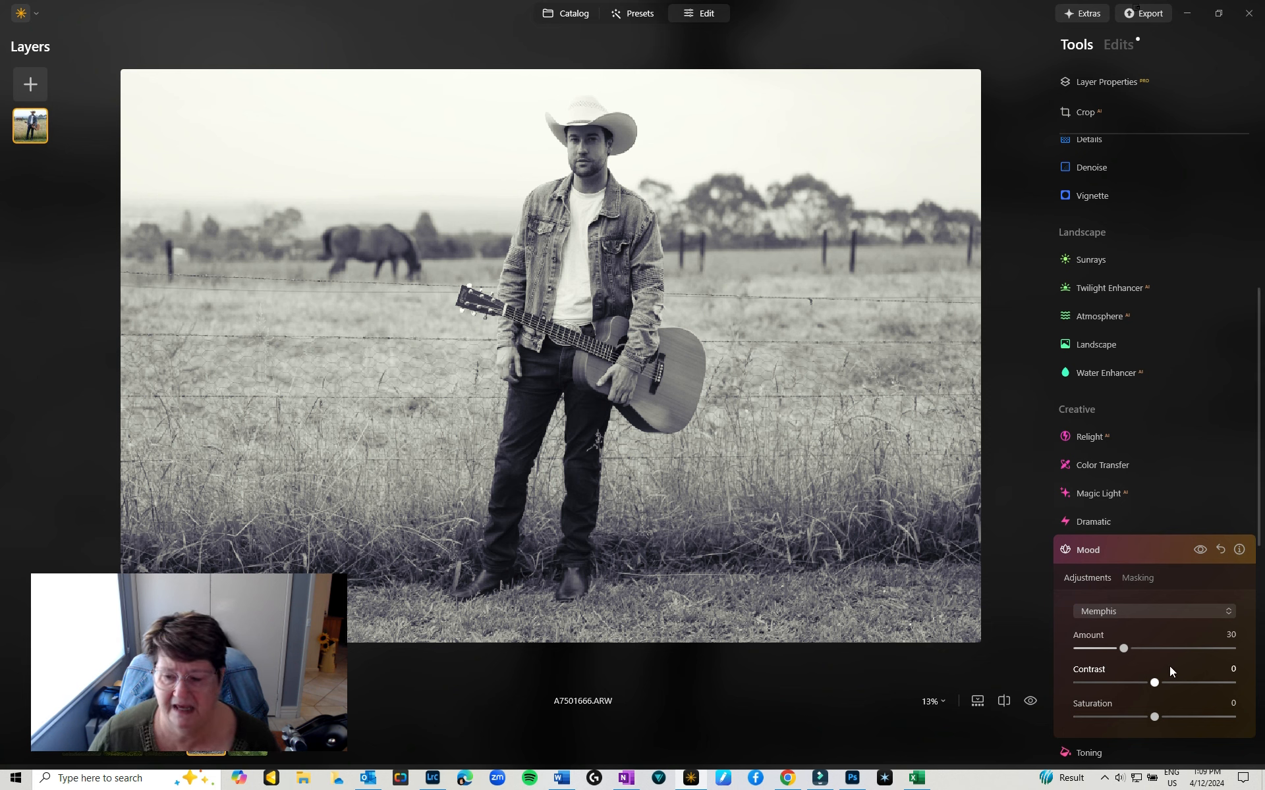
Fine-tune the Memphis mood with Amount 31, Contrast 19 and Saturation -5
{"action": "mouse_move", "coordinate": [1123, 648]}
{"action": "left_mouse_down"}
{"action": "mouse_move", "coordinate": [1209, 654]}
{"action": "mouse_move", "coordinate": [1080, 649]}
{"action": "mouse_move", "coordinate": [1056, 633]}
{"action": "mouse_move", "coordinate": [1208, 638]}
{"action": "mouse_move", "coordinate": [1128, 635]}
{"action": "left_mouse_up"}
{"action": "left_click_drag", "start_coordinate": [1154, 717], "coordinate": [1213, 717]}
{"action": "left_click_drag", "start_coordinate": [1136, 710], "coordinate": [1171, 678]}
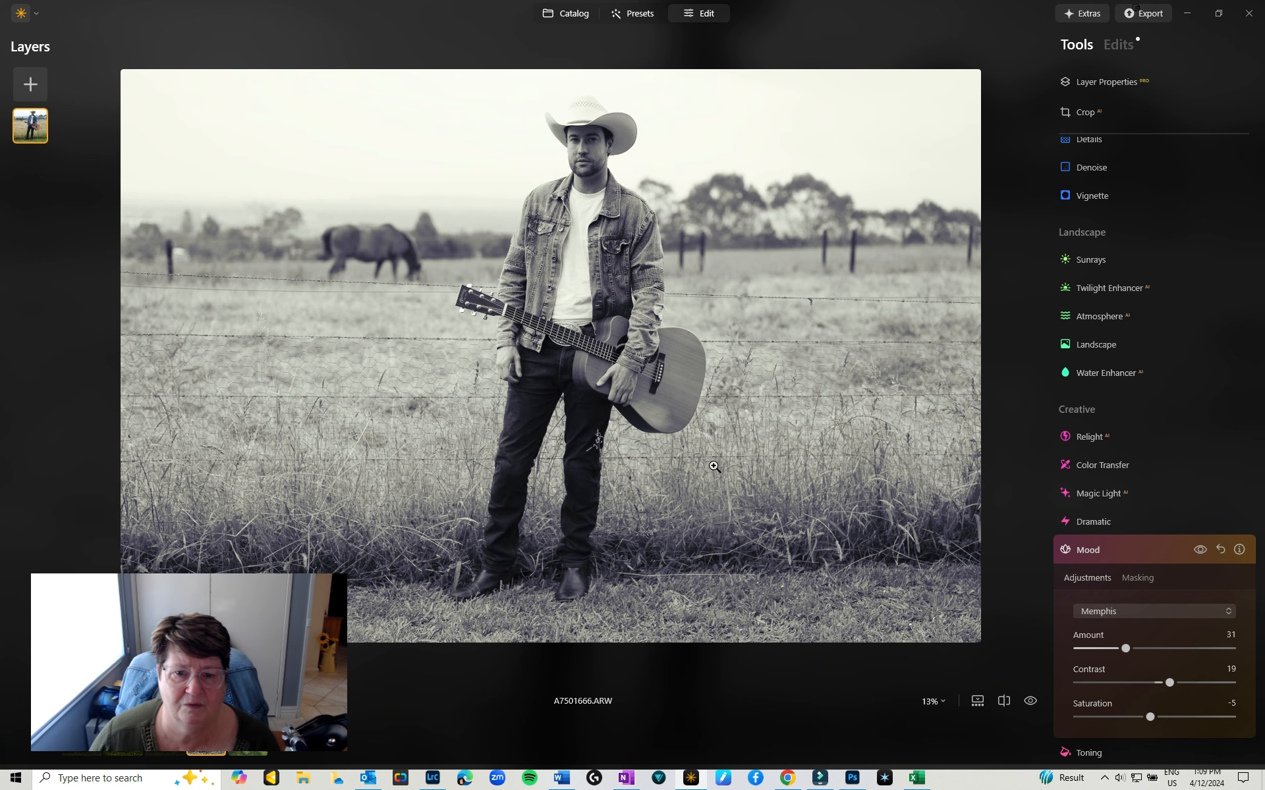
Compare the original photo and the black-and-white edit with the before/after divider
{"action": "left_click", "coordinate": [1003, 700]}
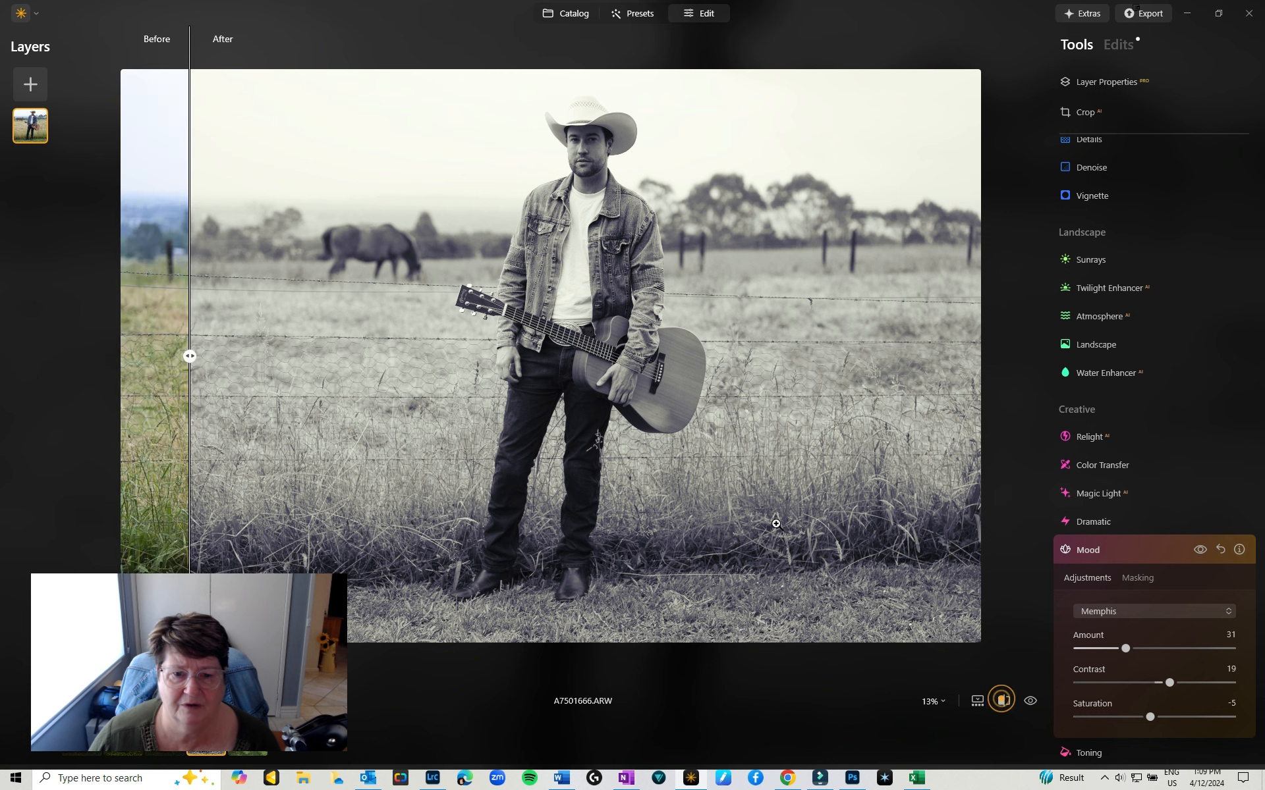
{"action": "mouse_move", "coordinate": [189, 356]}
{"action": "left_mouse_down"}
{"action": "mouse_move", "coordinate": [865, 359]}
{"action": "mouse_move", "coordinate": [908, 392]}
{"action": "mouse_move", "coordinate": [190, 355]}
{"action": "left_mouse_up"}
{"action": "mouse_move", "coordinate": [145, 316]}
{"action": "left_mouse_down"}
{"action": "mouse_move", "coordinate": [909, 355]}
{"action": "mouse_move", "coordinate": [166, 308]}
{"action": "mouse_move", "coordinate": [909, 355]}
{"action": "mouse_move", "coordinate": [125, 320]}
{"action": "left_mouse_up"}
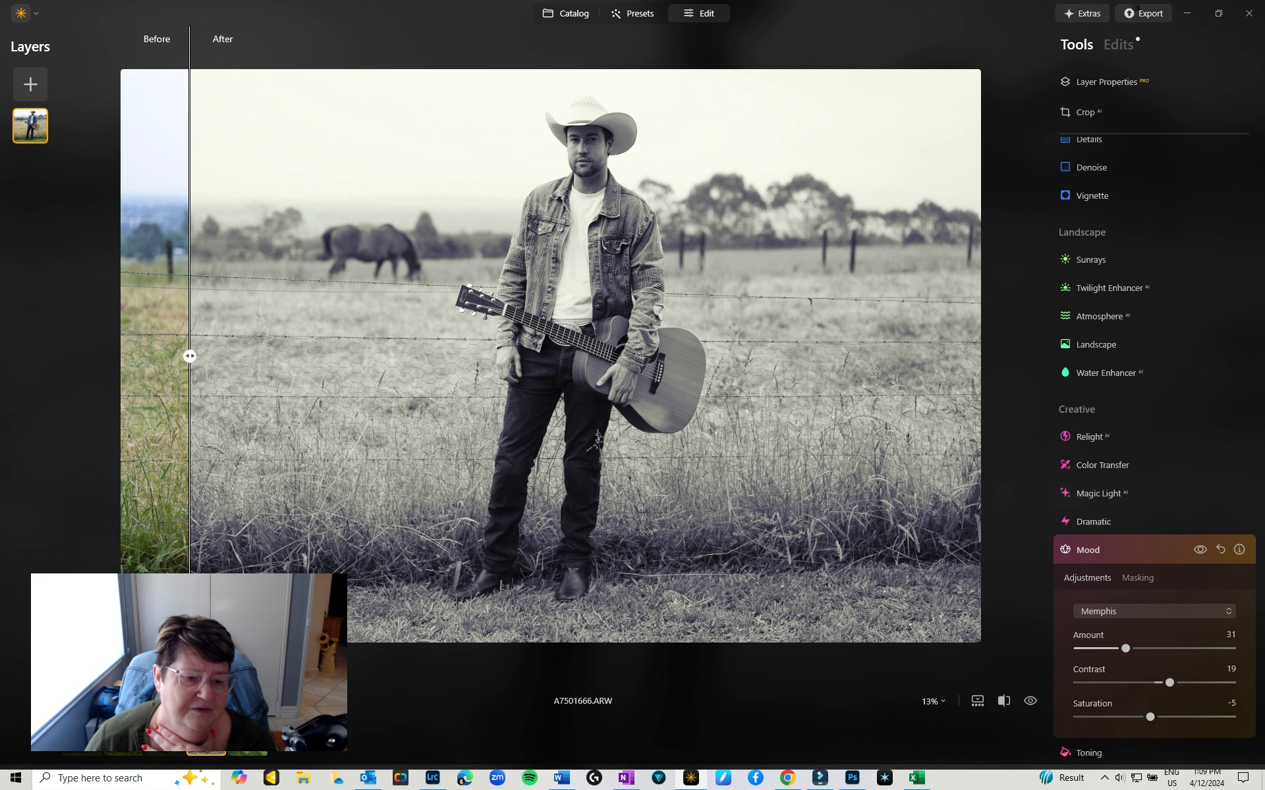
Switch to the sunset photo A7501668.ARW to set its Develop exposure to 1.03, and return to A7501666.ARW
{"action": "key", "text": "Right"}
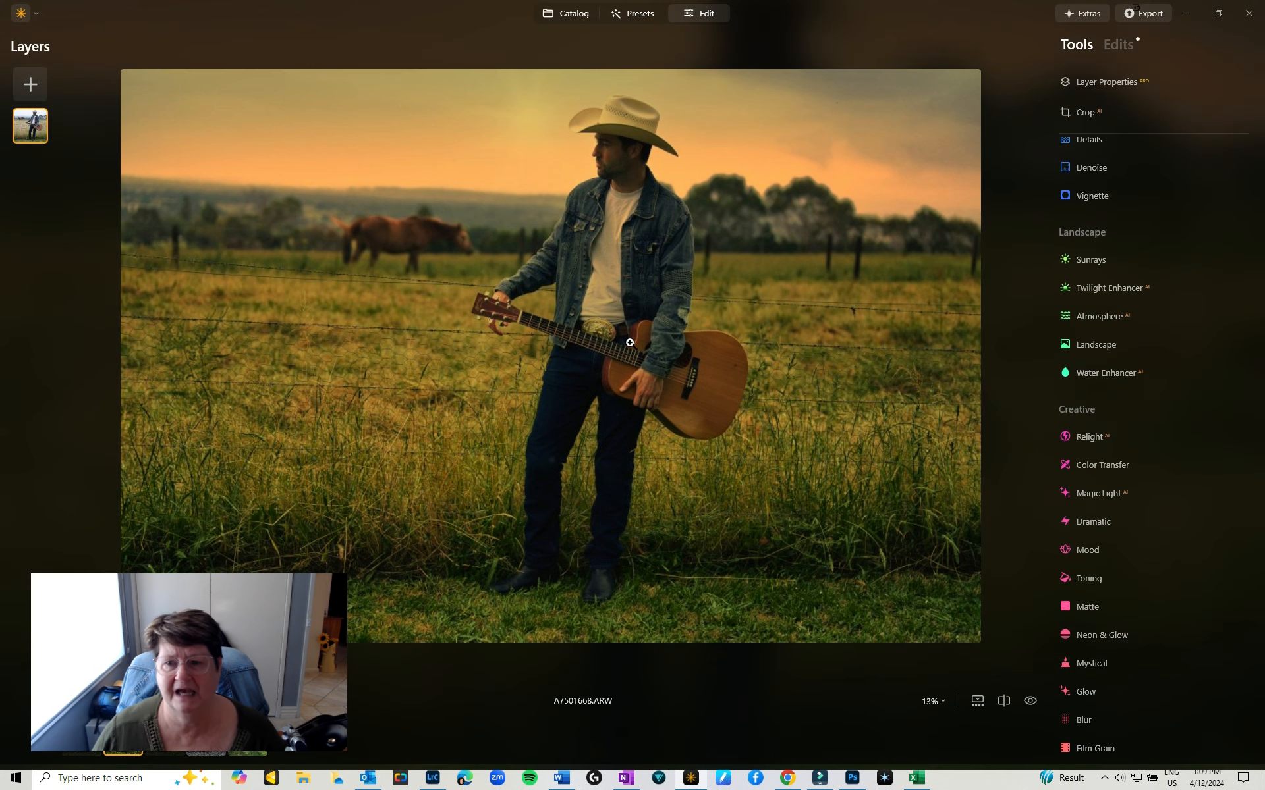
{"action": "scroll", "coordinate": [1229, 257], "scroll_direction": "up", "scroll_amount": 5}
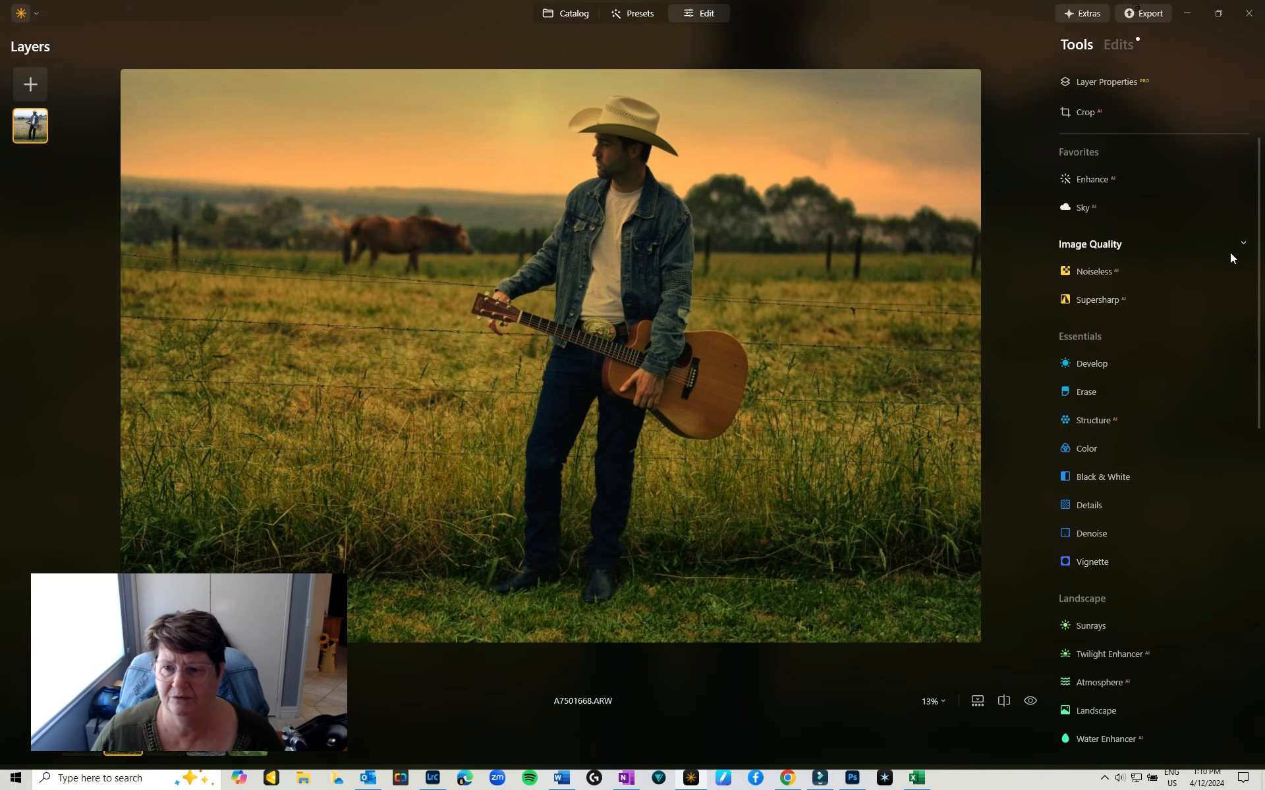
{"action": "left_click", "coordinate": [1092, 179]}
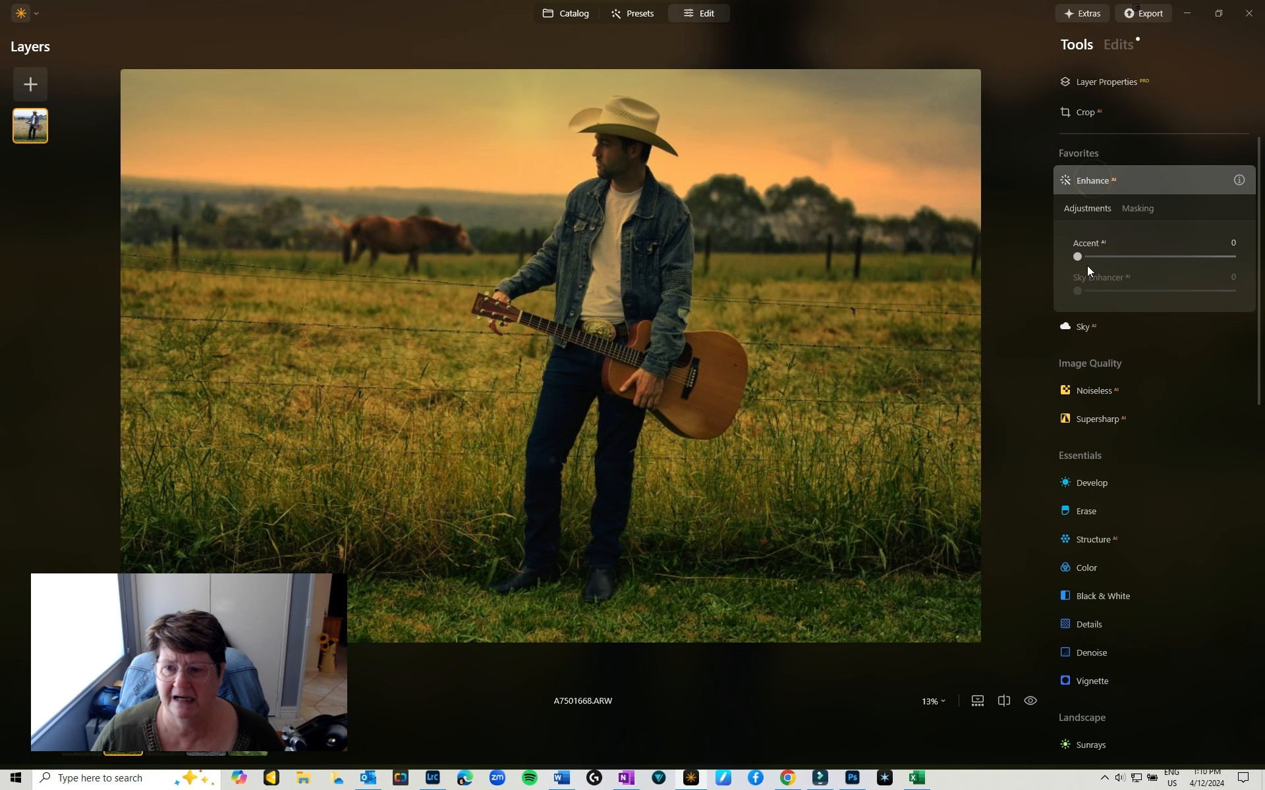
{"action": "scroll", "coordinate": [1208, 539], "scroll_direction": "down", "scroll_amount": 7}
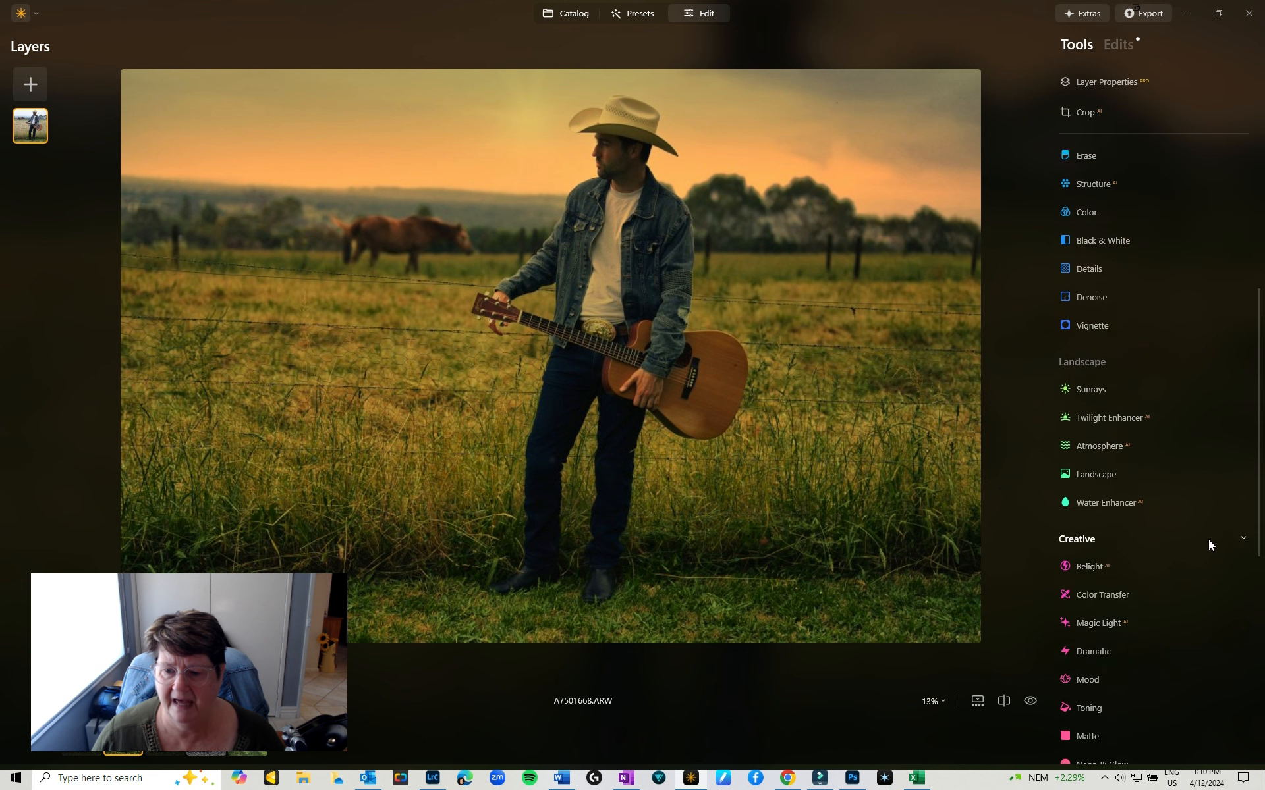
{"action": "scroll", "coordinate": [1208, 539], "scroll_direction": "down", "scroll_amount": 4}
{"action": "scroll", "coordinate": [1172, 627], "scroll_direction": "up", "scroll_amount": 8}
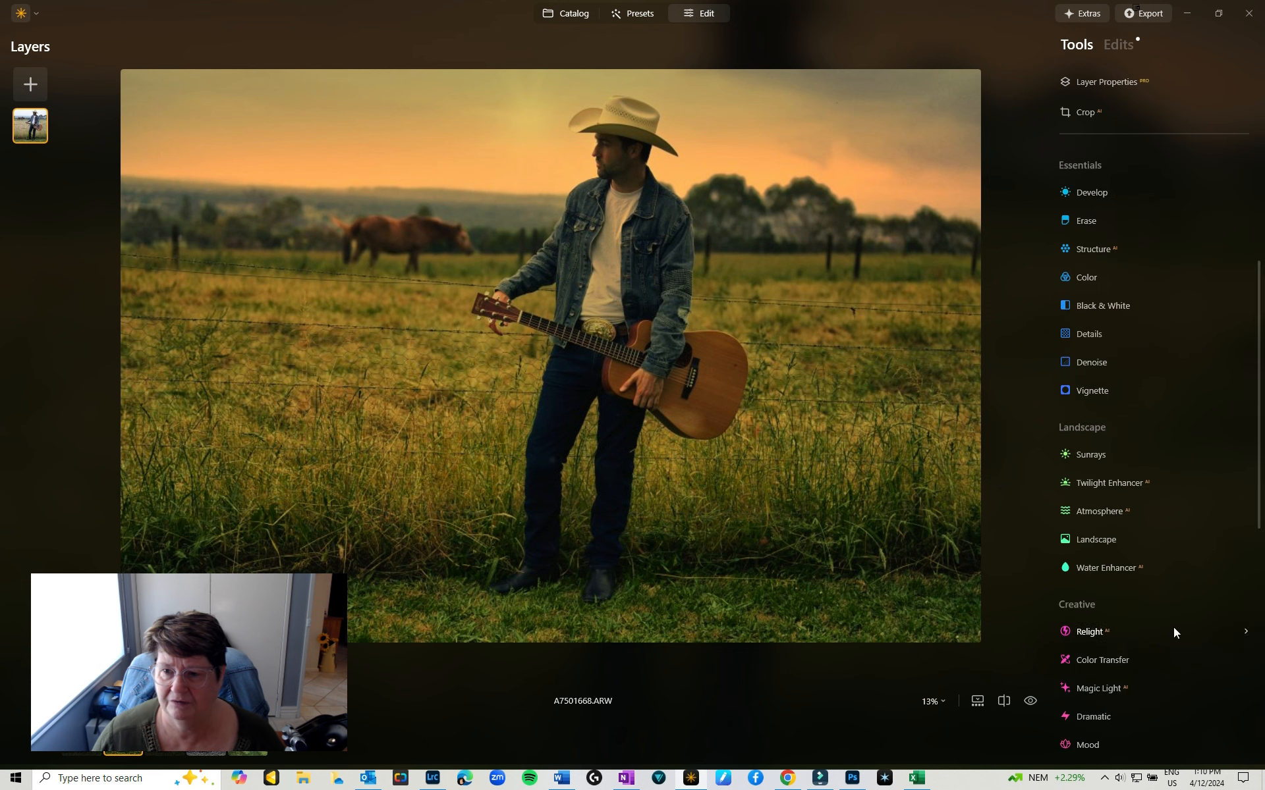
{"action": "left_click", "coordinate": [1085, 192]}
{"action": "left_click_drag", "start_coordinate": [1154, 268], "coordinate": [1171, 272]}
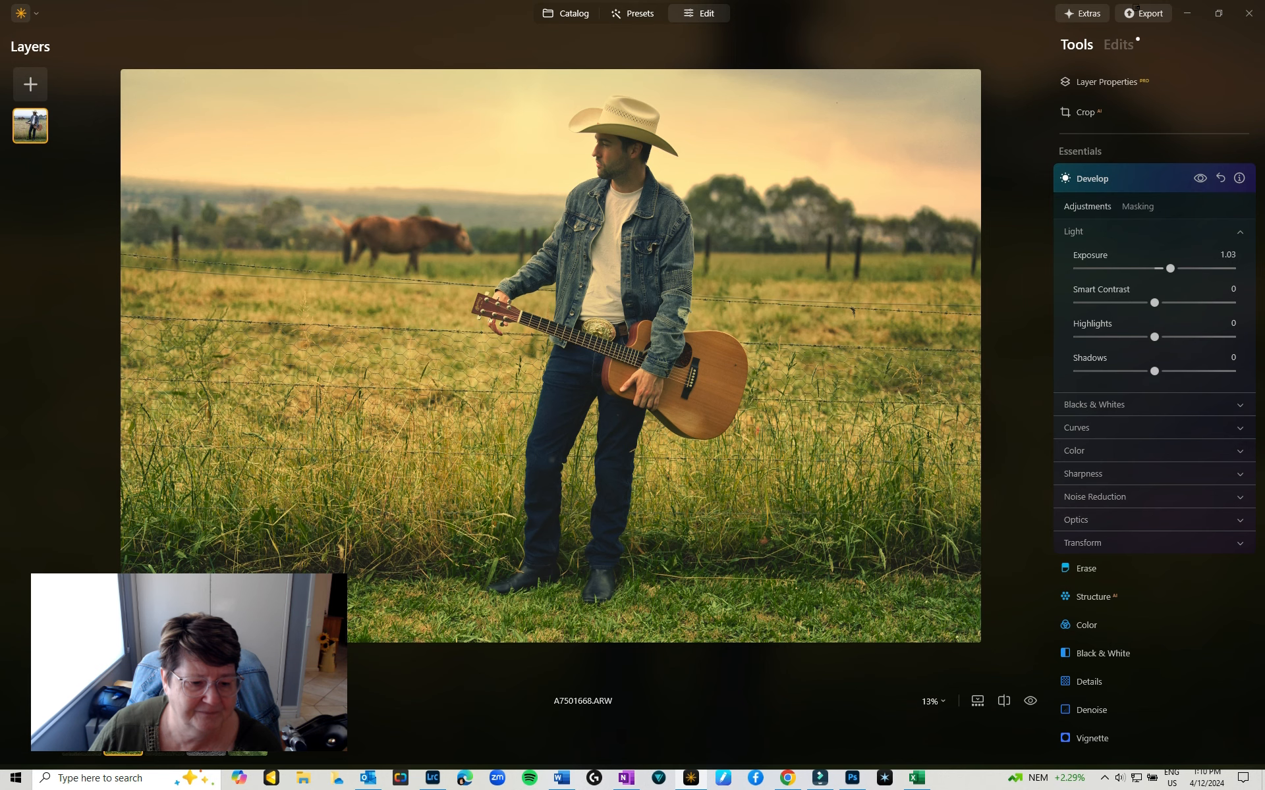
{"action": "left_click", "coordinate": [206, 737]}
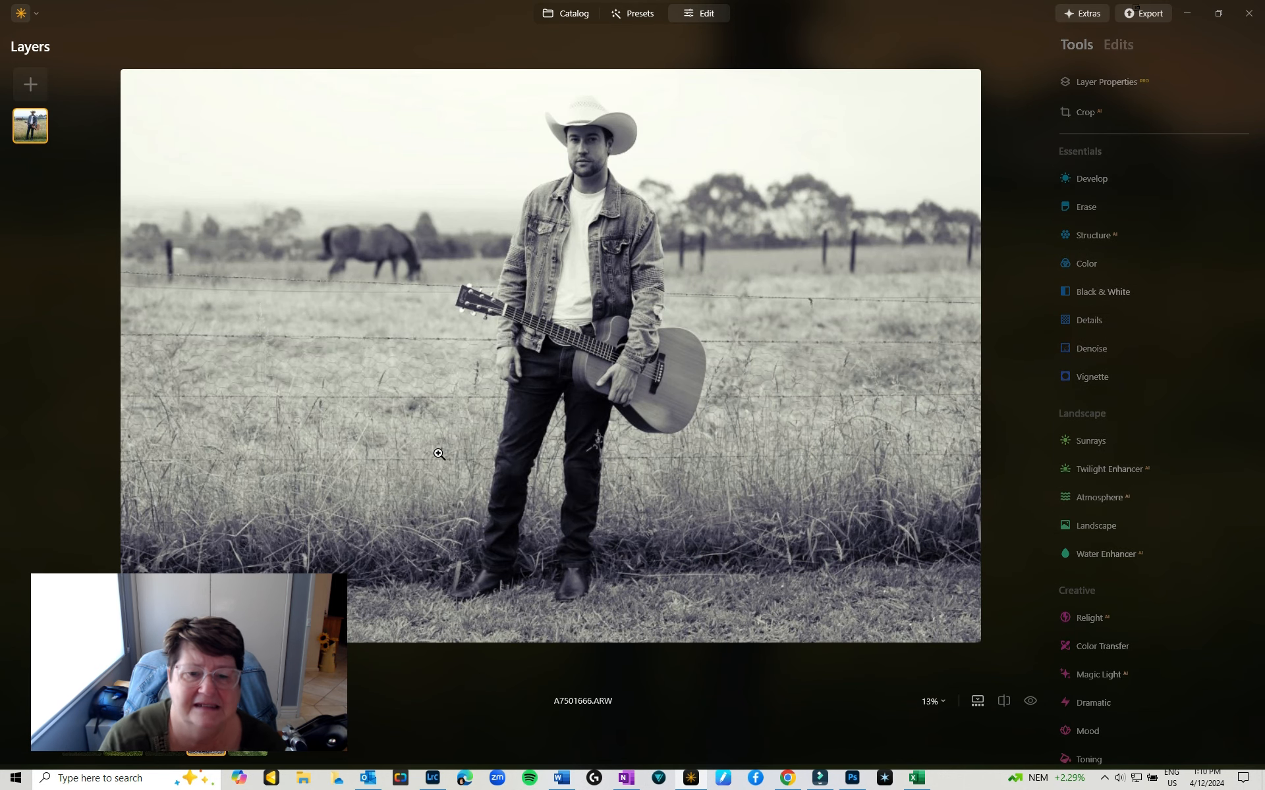